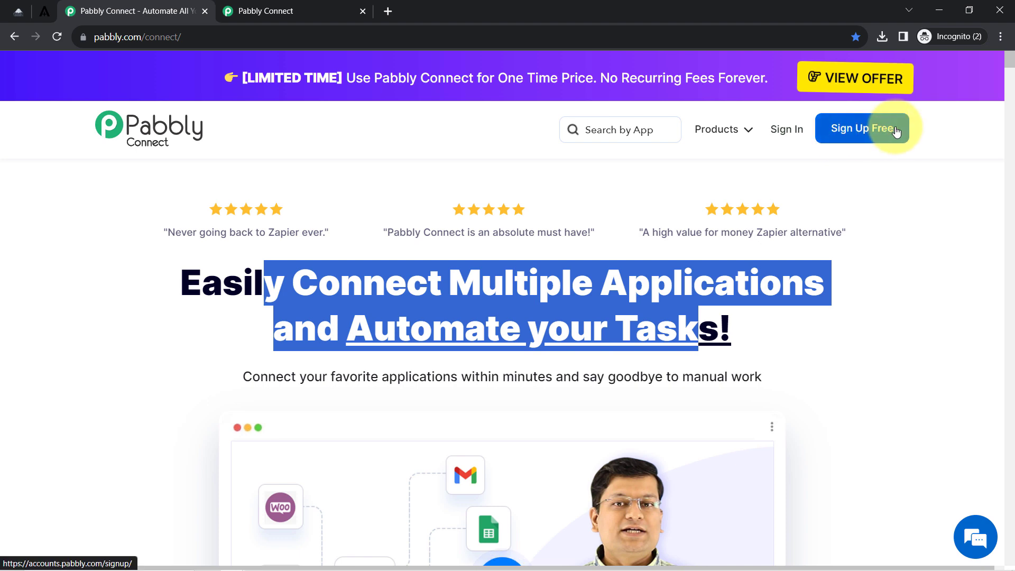
From the dashboard, create a workflow named 'Create Subscriber in Acumbamail from Notion Automatically'.
left_click(283, 283)
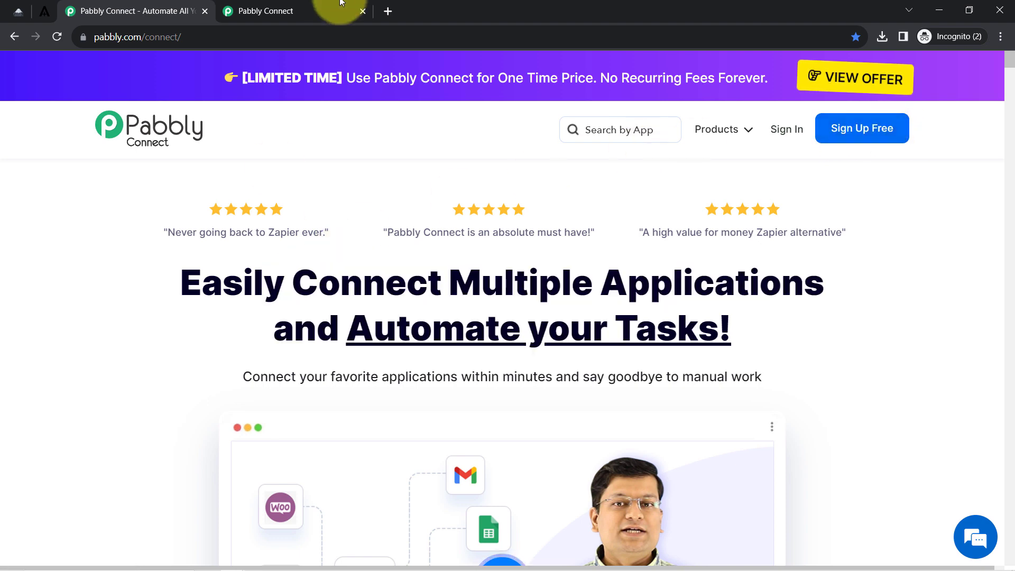
left_click(298, 6)
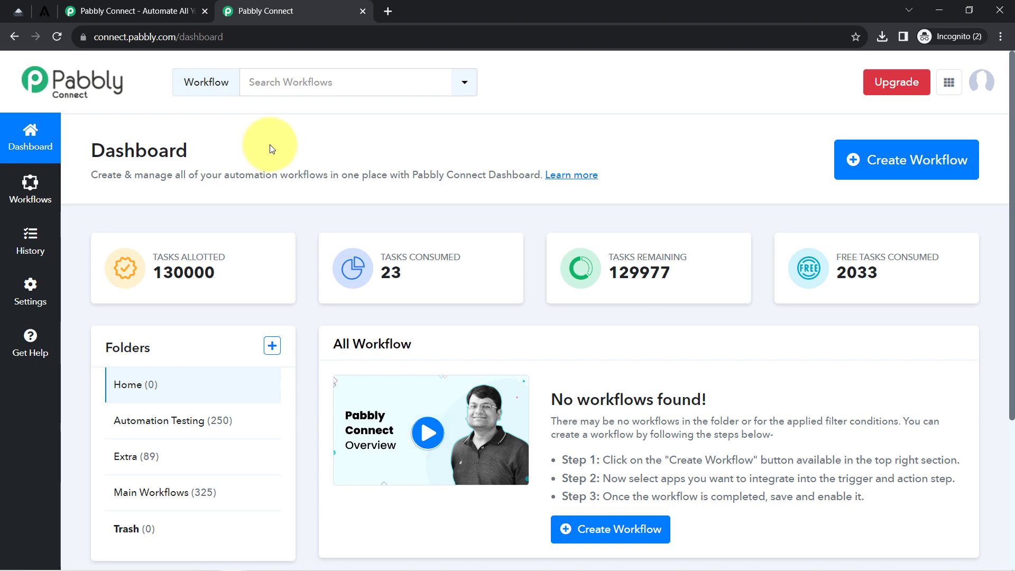
left_click_drag(87, 146, 191, 145)
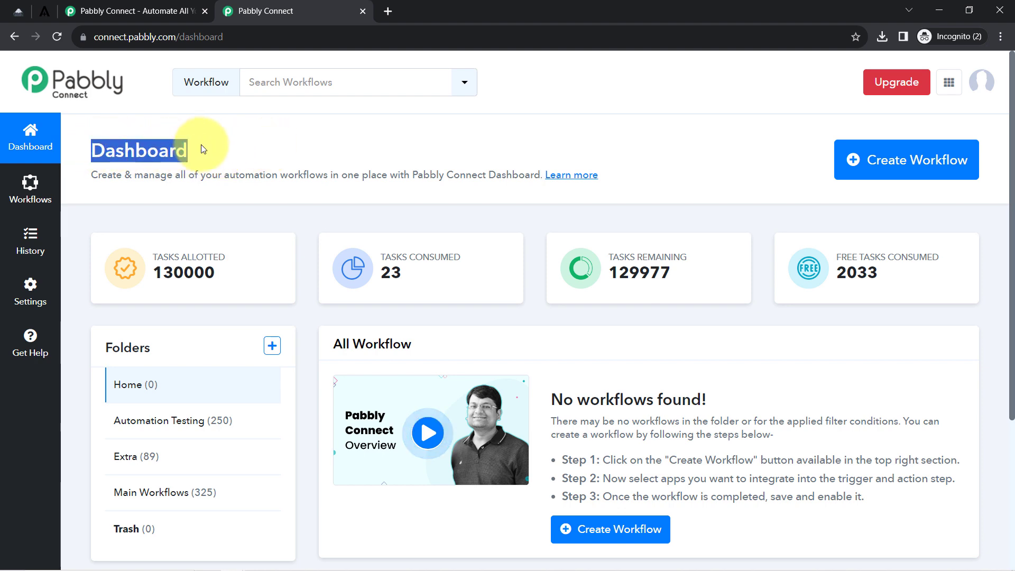
left_click(877, 166)
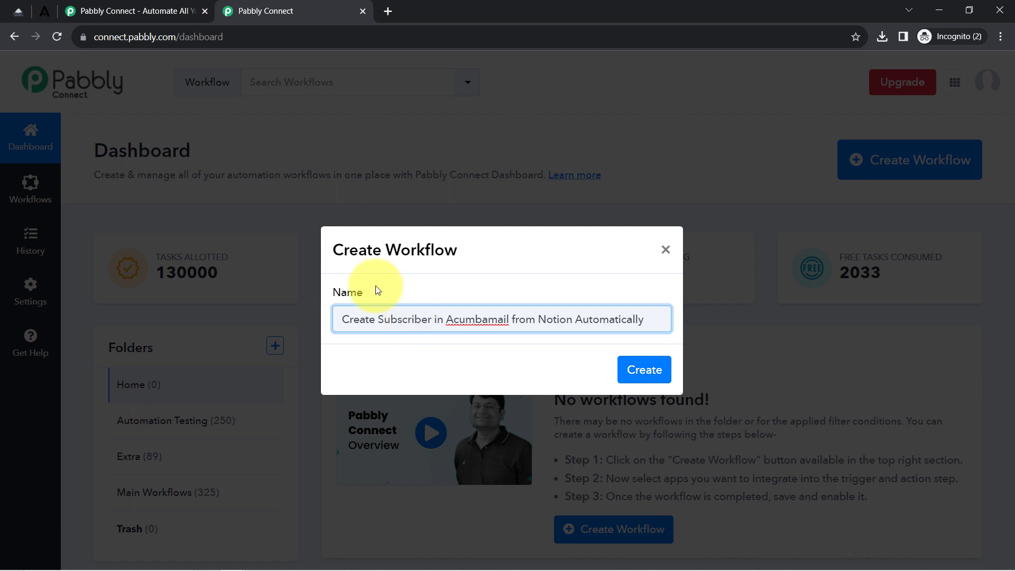
left_click_drag(359, 250, 465, 249)
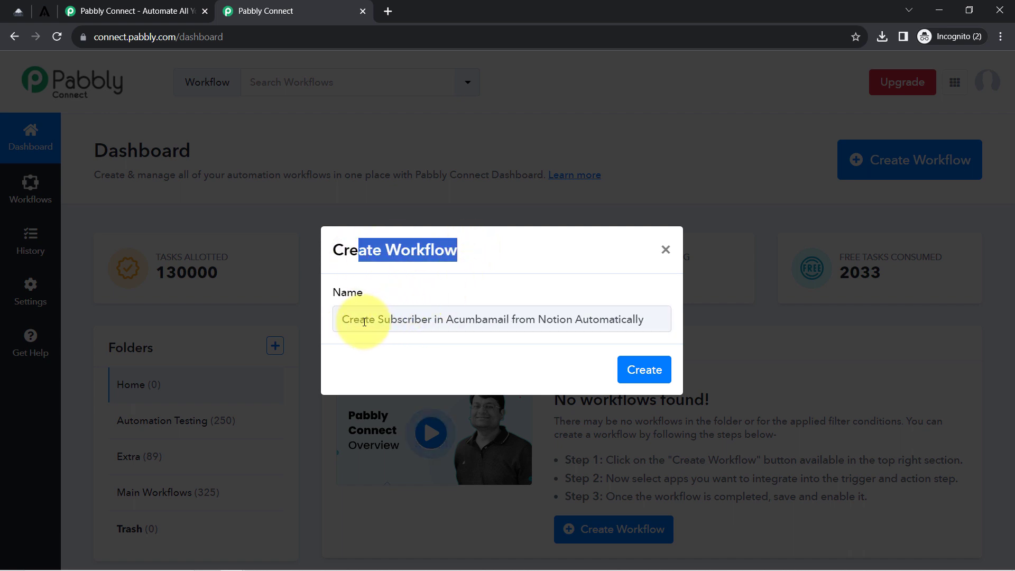
left_click_drag(353, 320, 614, 329)
left_click(624, 329)
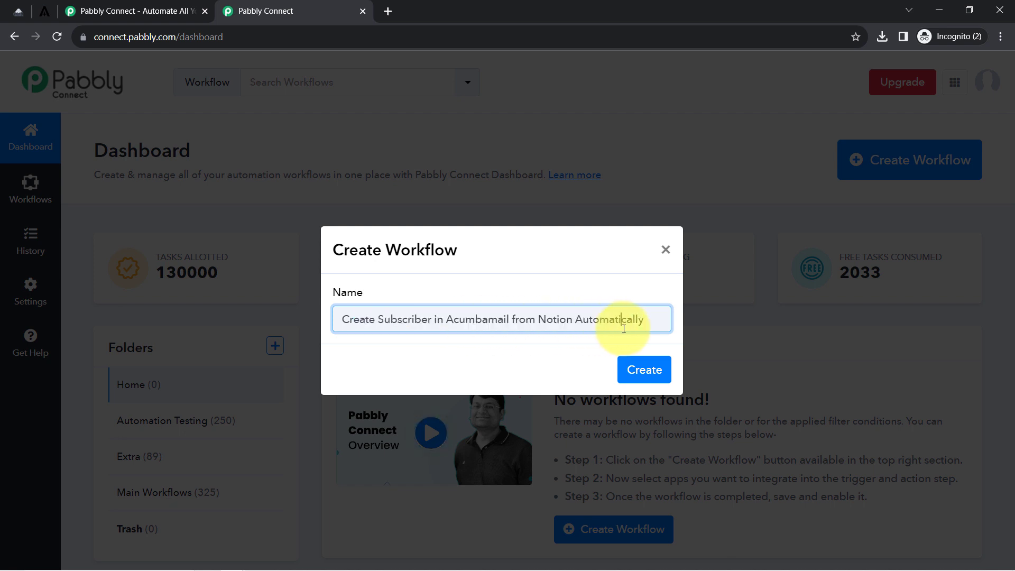
left_click(648, 369)
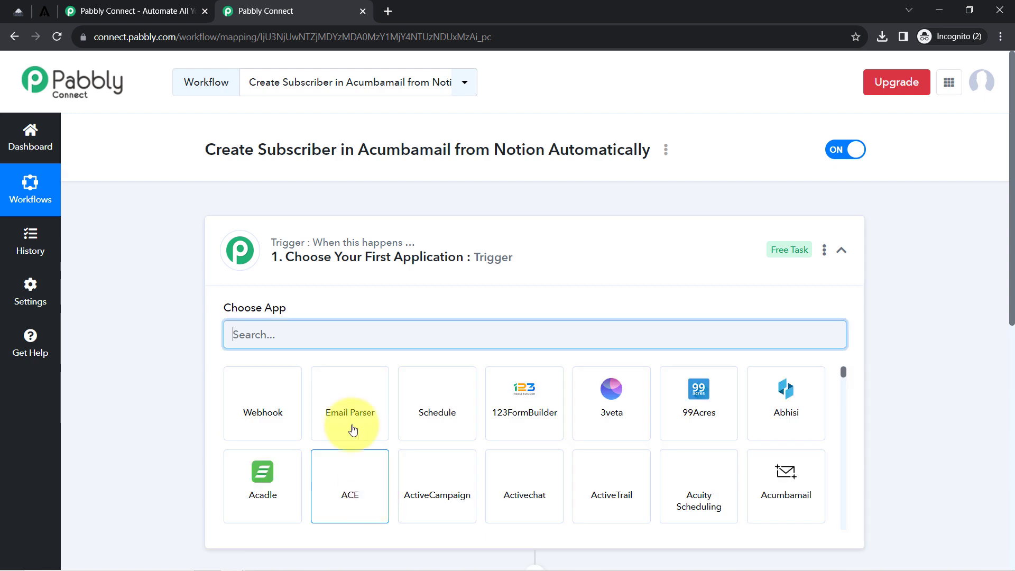
Search 'noti' and choose Notion as the trigger app.
left_click(354, 278)
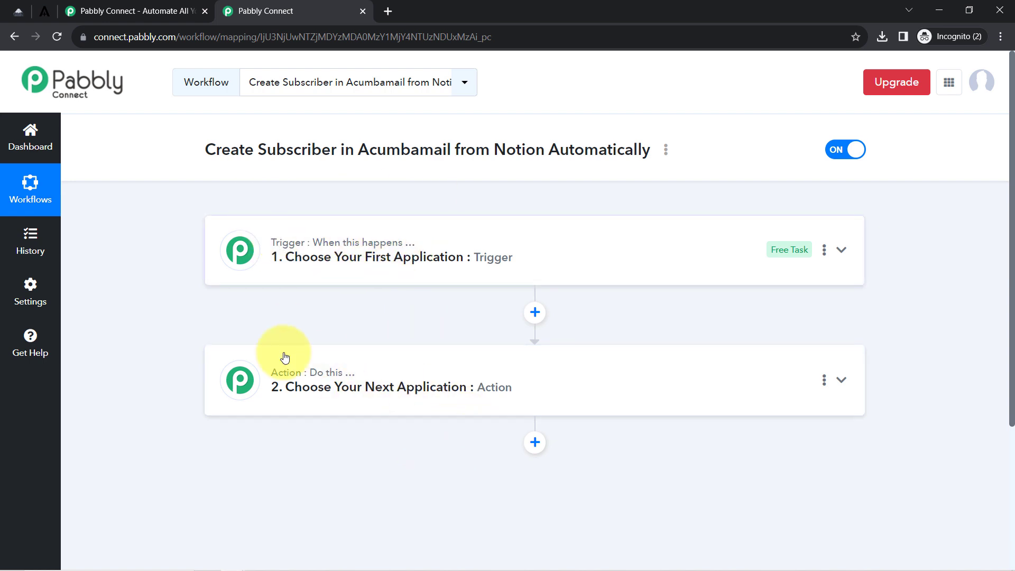
mouse_move(302, 377)
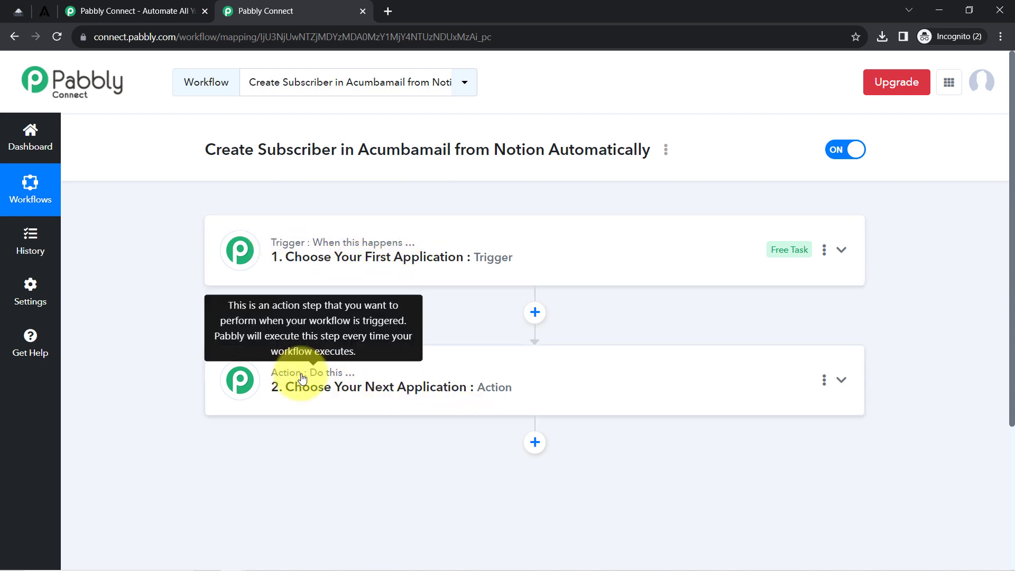
left_click(419, 249)
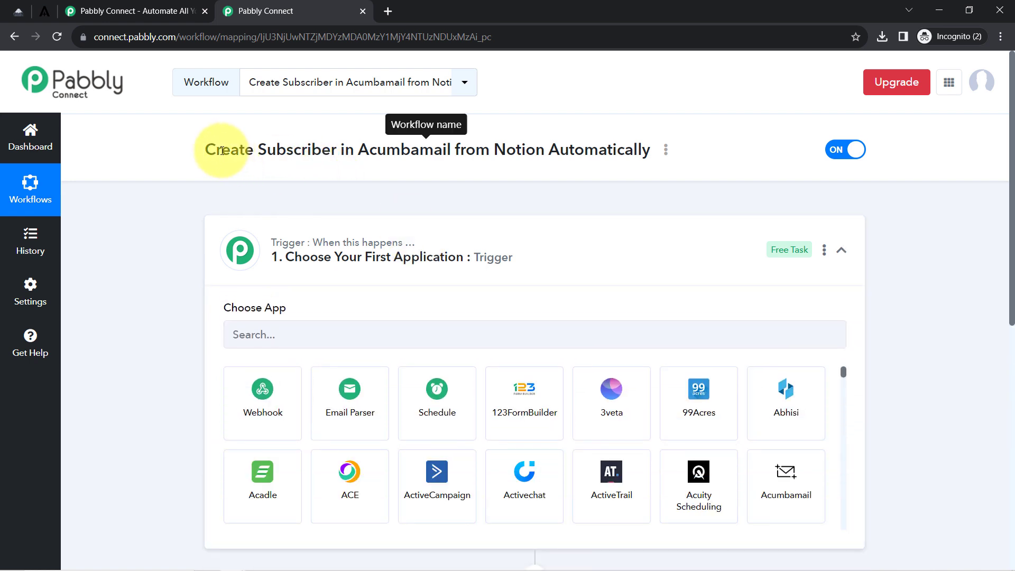
left_click_drag(221, 149, 629, 152)
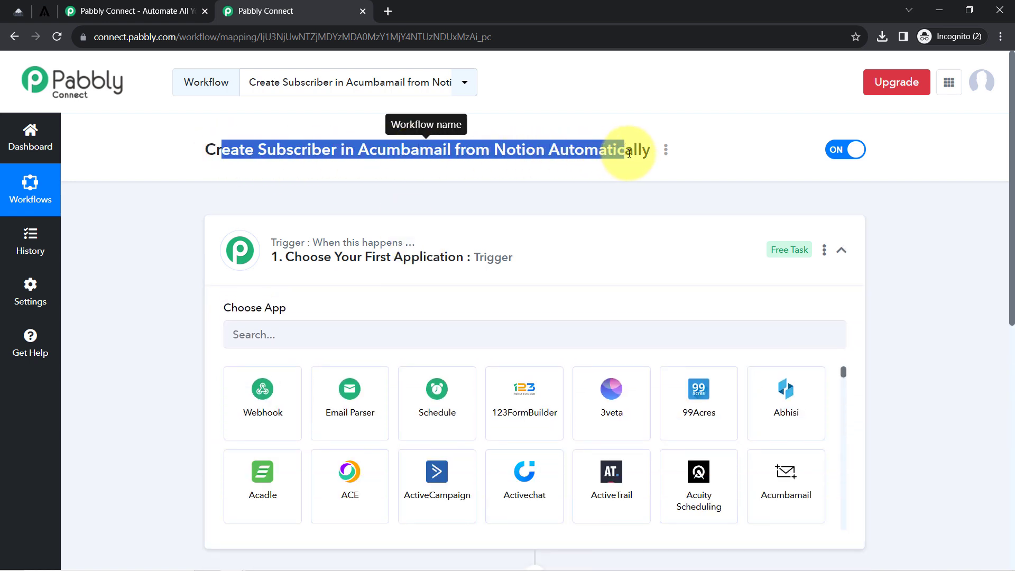
left_click(307, 340)
type("notion")
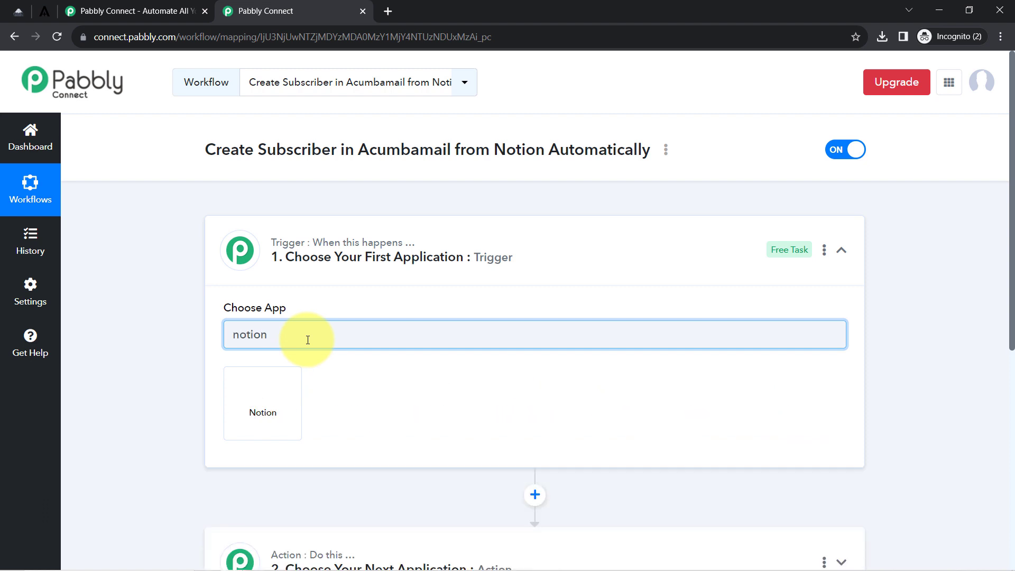
left_click(289, 376)
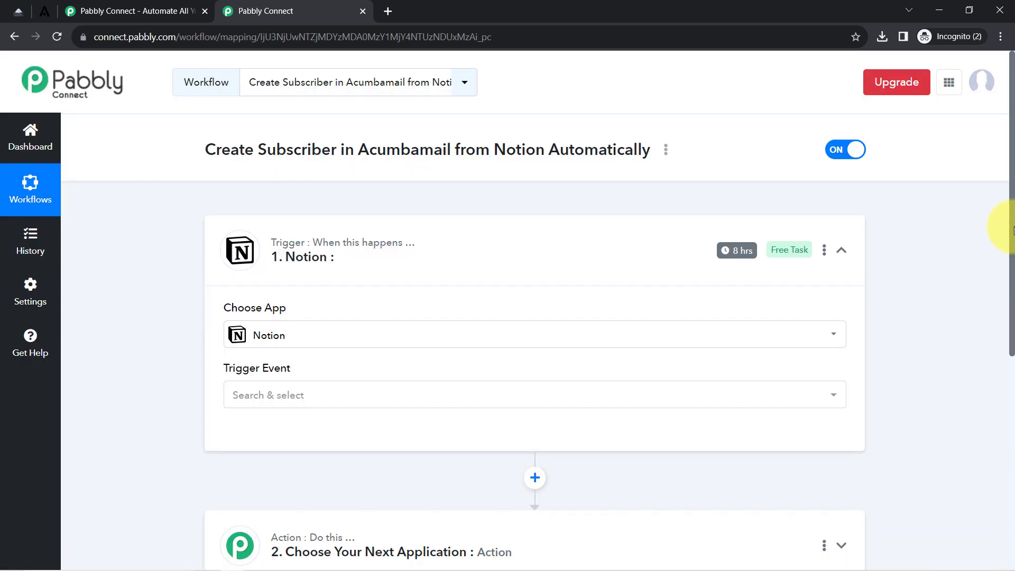
Choose Acumbamail as the action app via 'acum', then collapse both steps.
left_click_drag(1013, 243, 1010, 420)
left_click(312, 263)
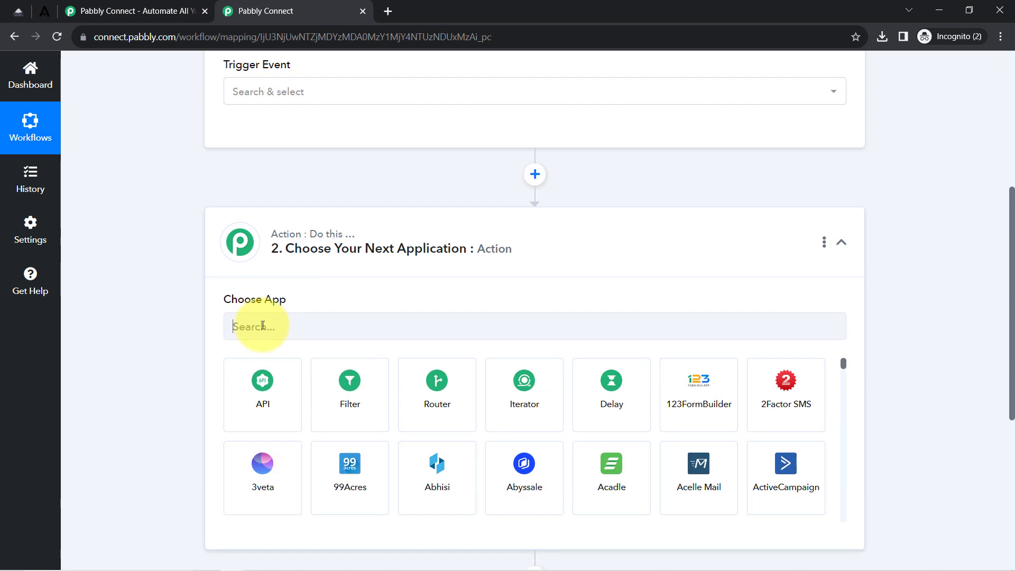
type("acum")
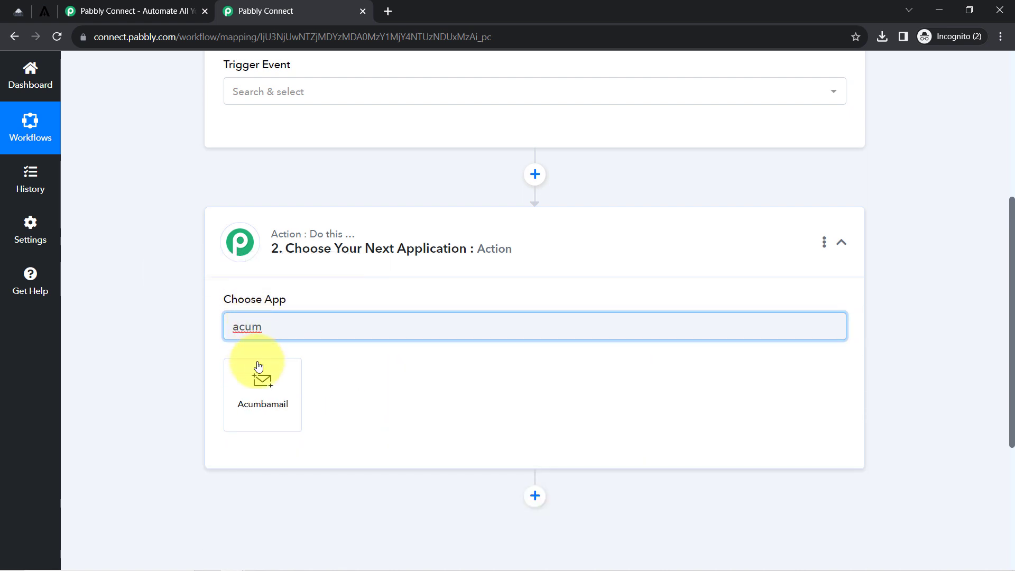
left_click(266, 384)
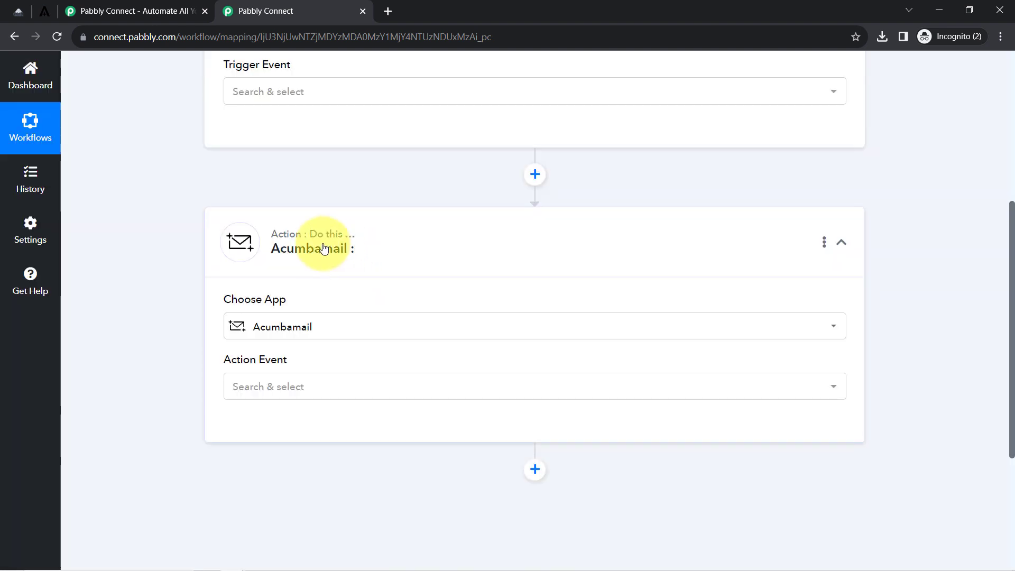
left_click(324, 243)
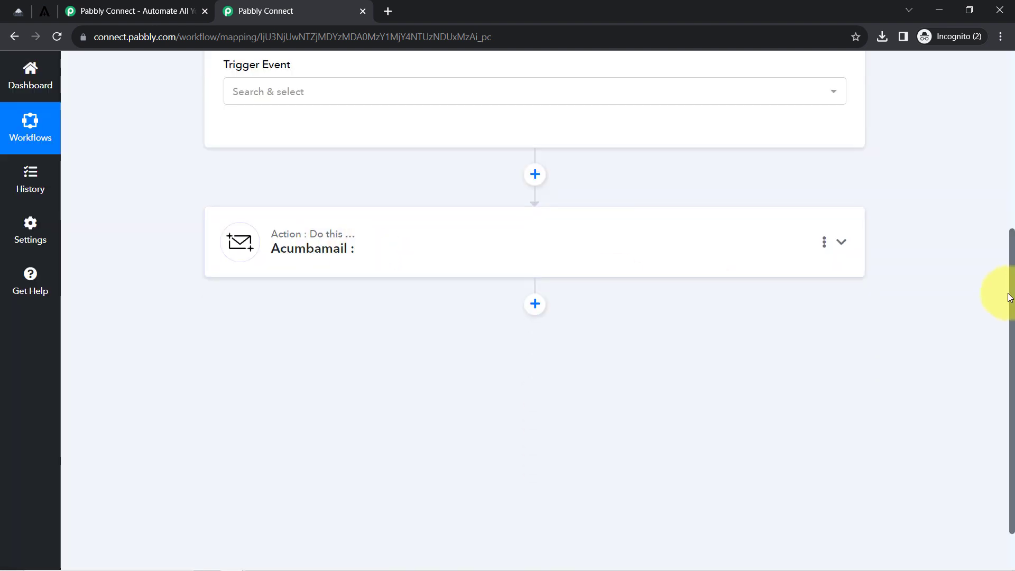
left_click_drag(1013, 289, 1012, 164)
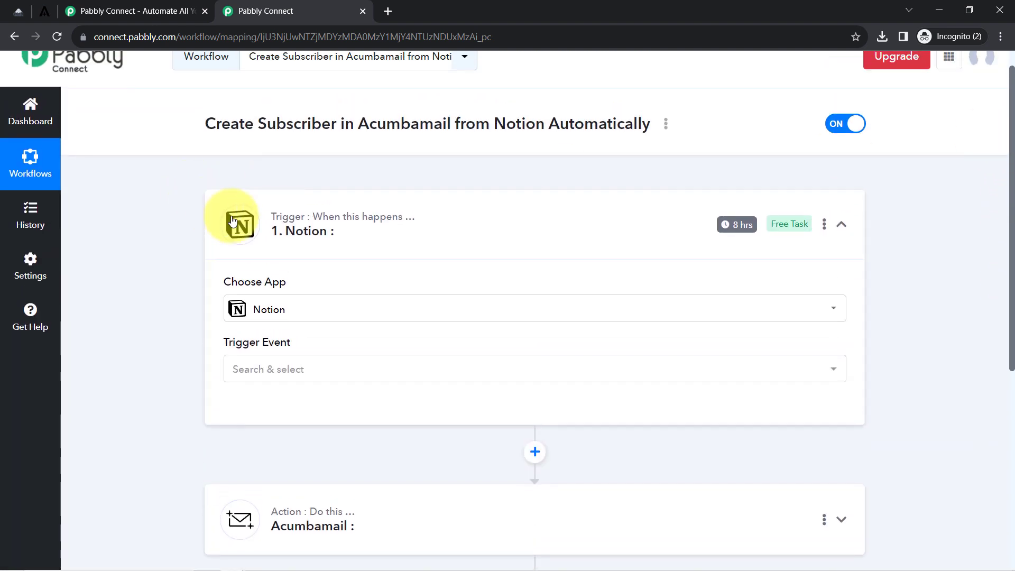
left_click(233, 221)
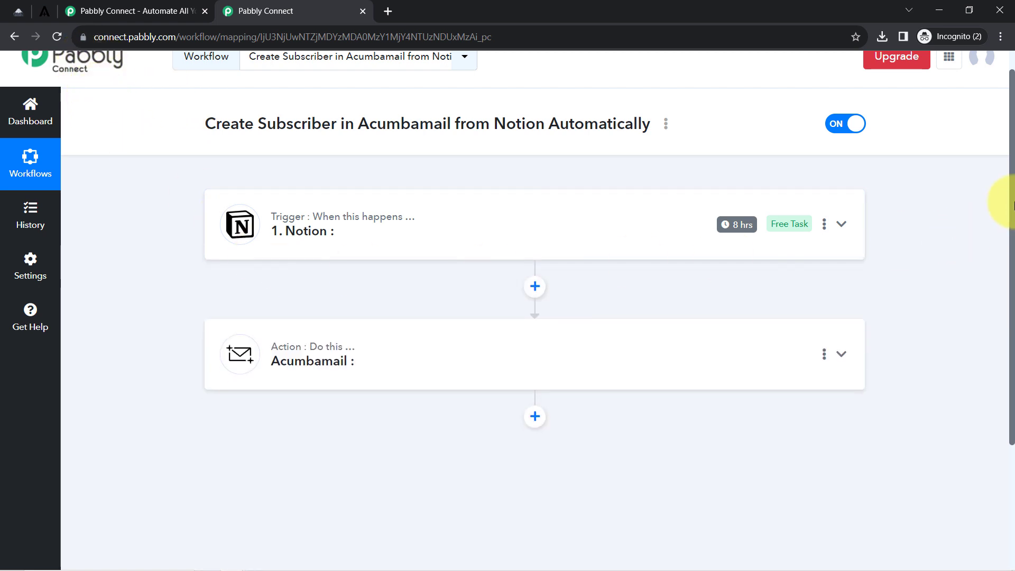
Set the Notion trigger event to New Database Item and begin connecting an account.
left_click(19, 9)
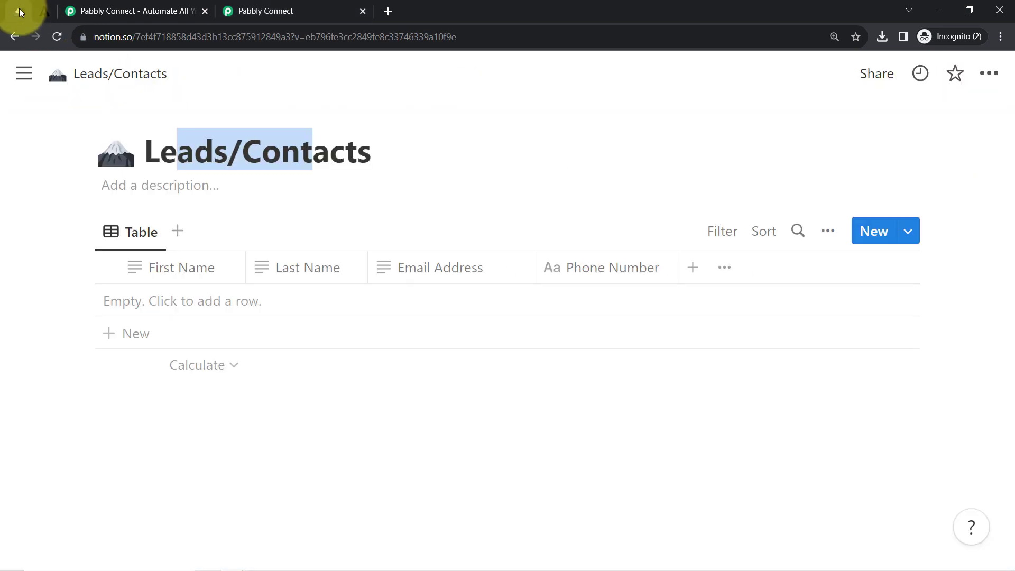
left_click(264, 7)
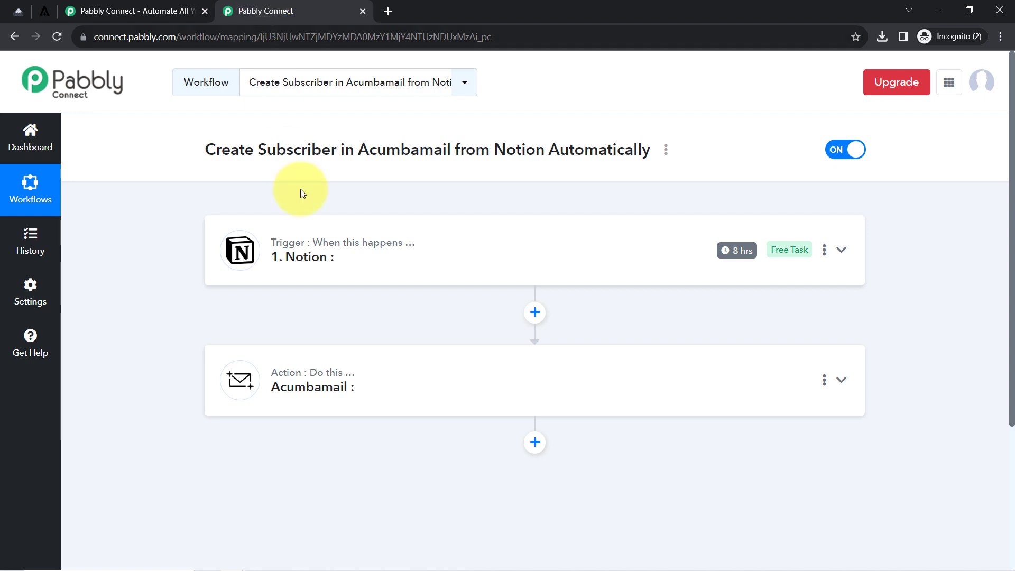
left_click(321, 260)
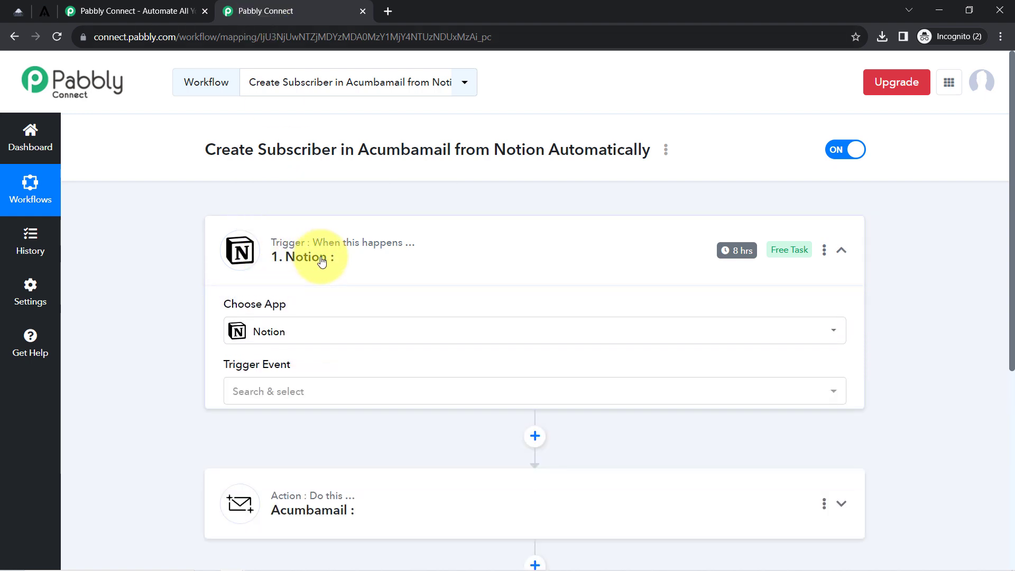
left_click(264, 397)
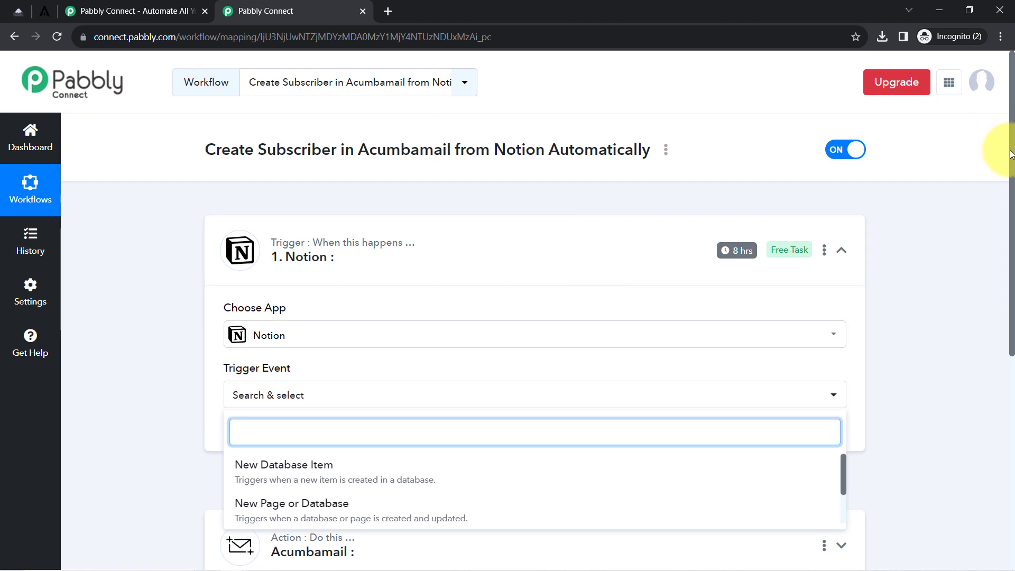
left_click_drag(1010, 153, 1010, 211)
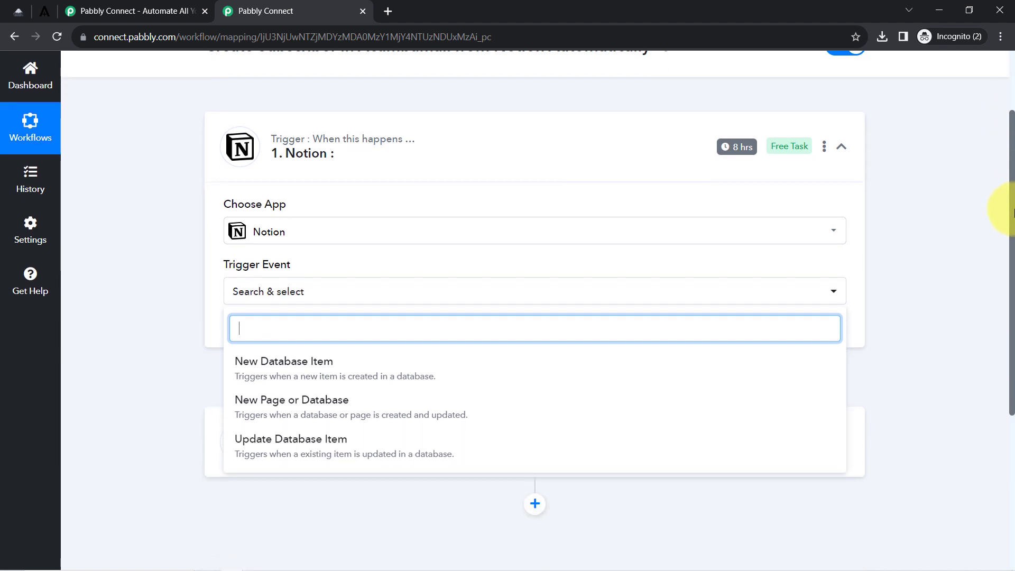
left_click(338, 373)
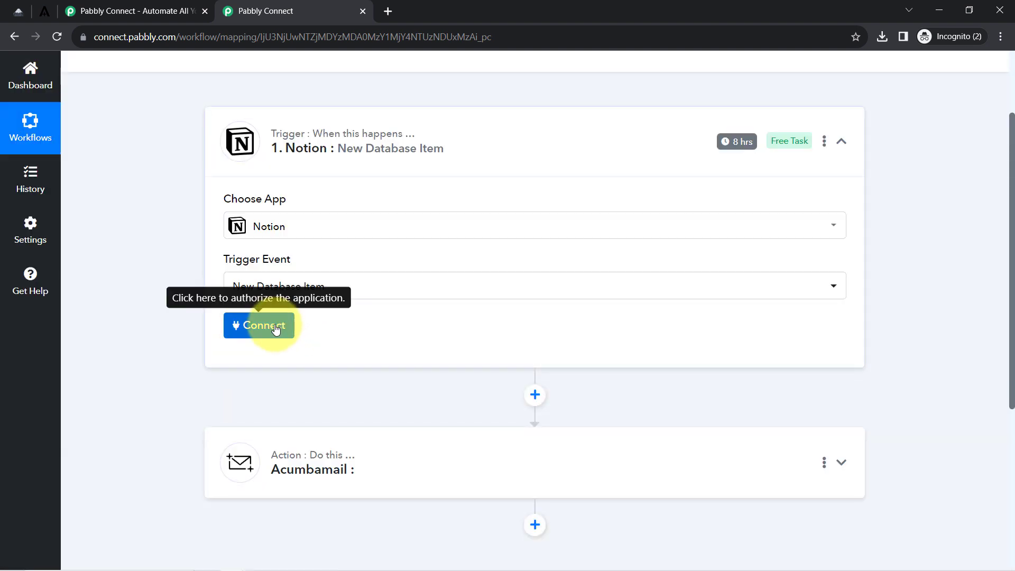
left_click(276, 327)
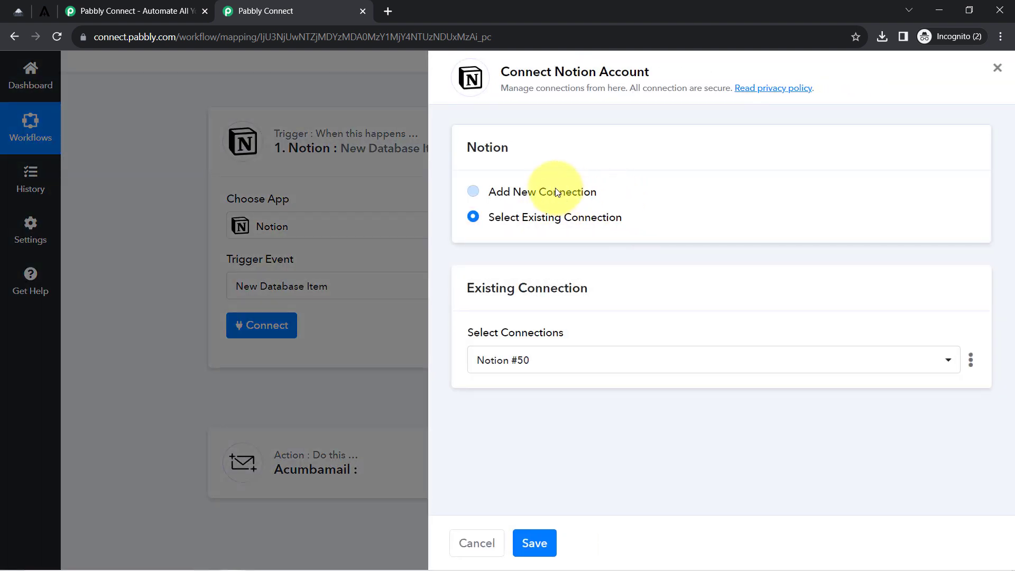
Add a new Notion connection and allow Pabbly Connect access to the workspace pages.
left_click(555, 190)
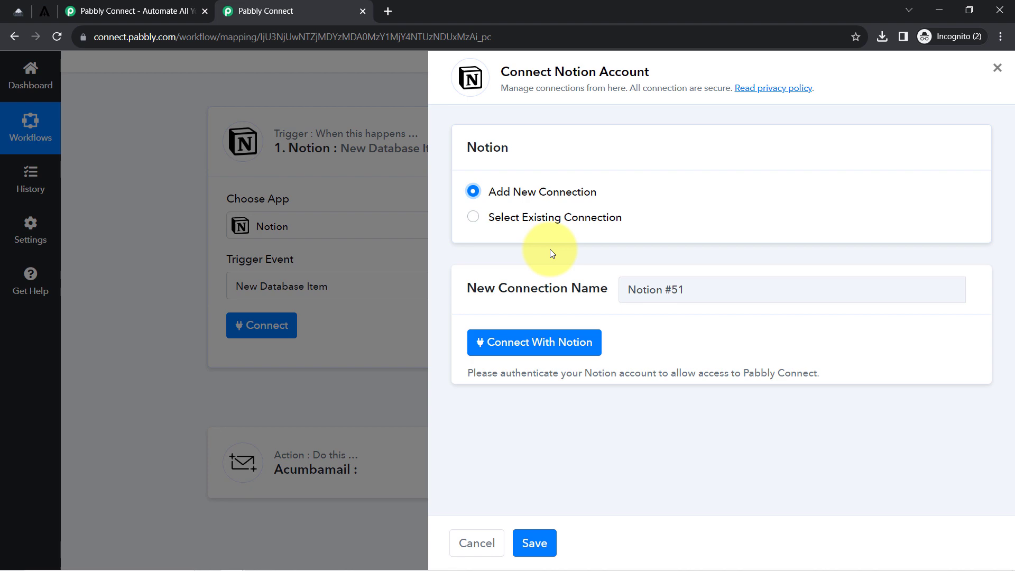
left_click(531, 343)
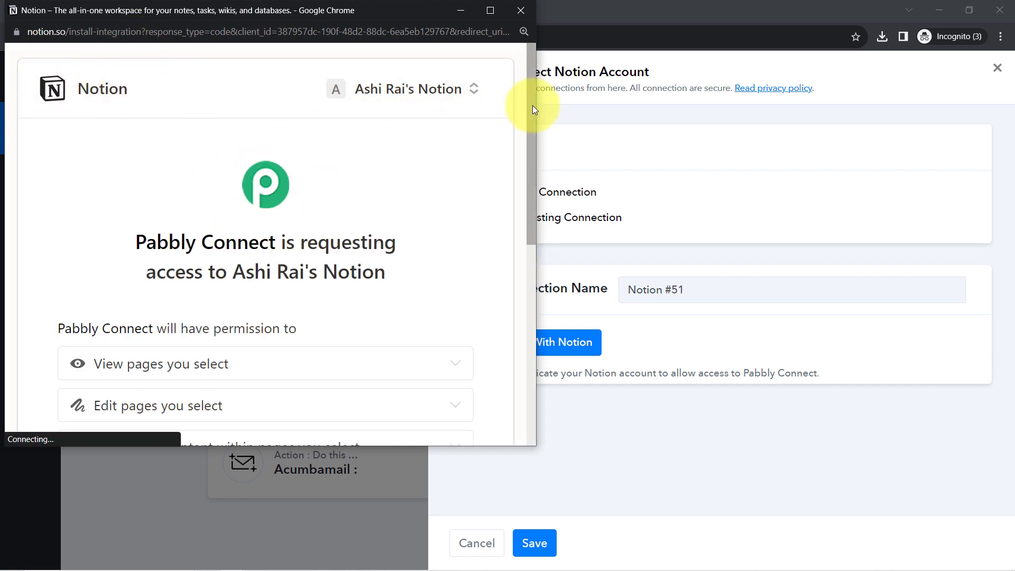
left_click_drag(532, 105, 544, 271)
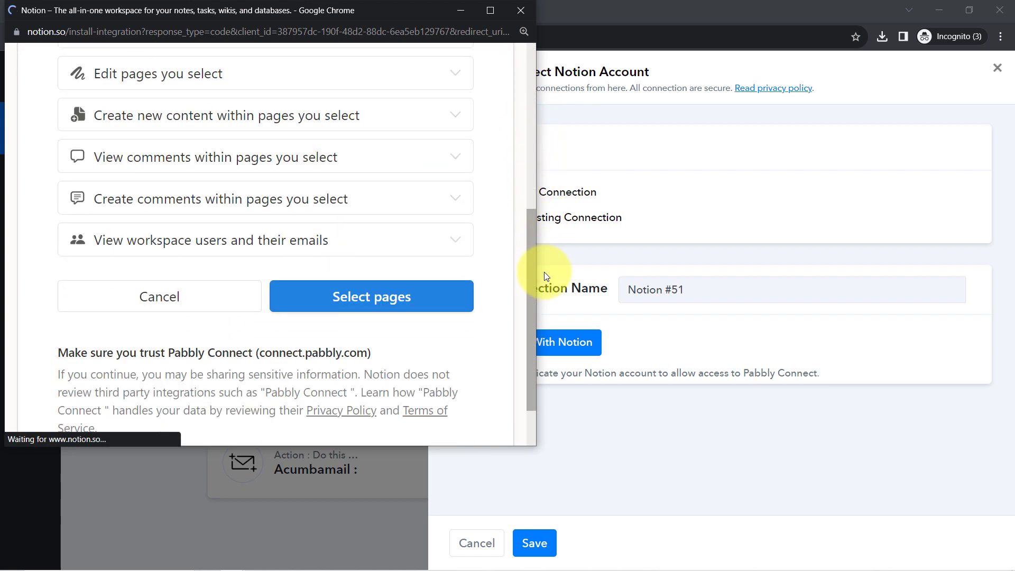
left_click(347, 302)
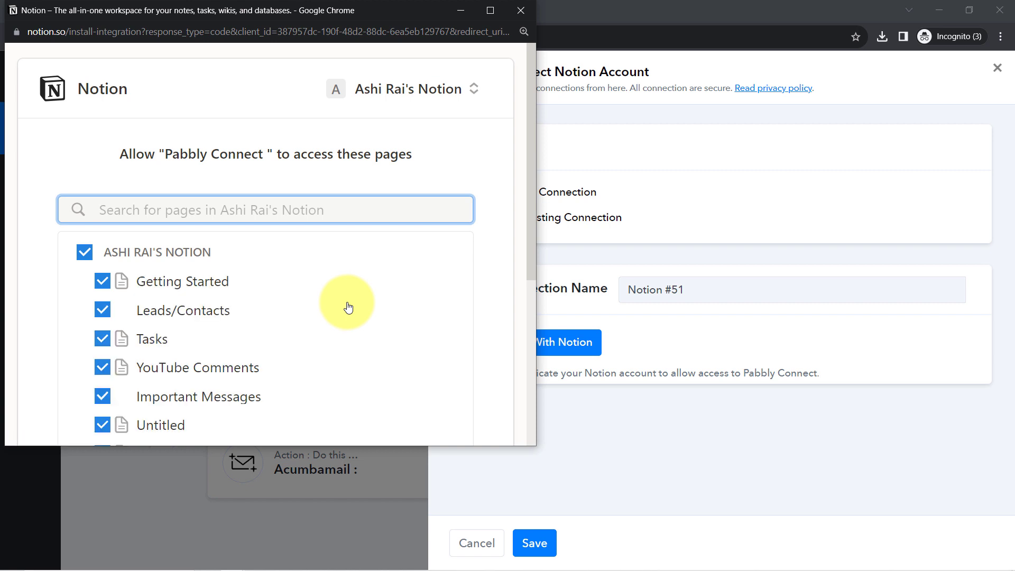
left_click_drag(528, 113, 537, 183)
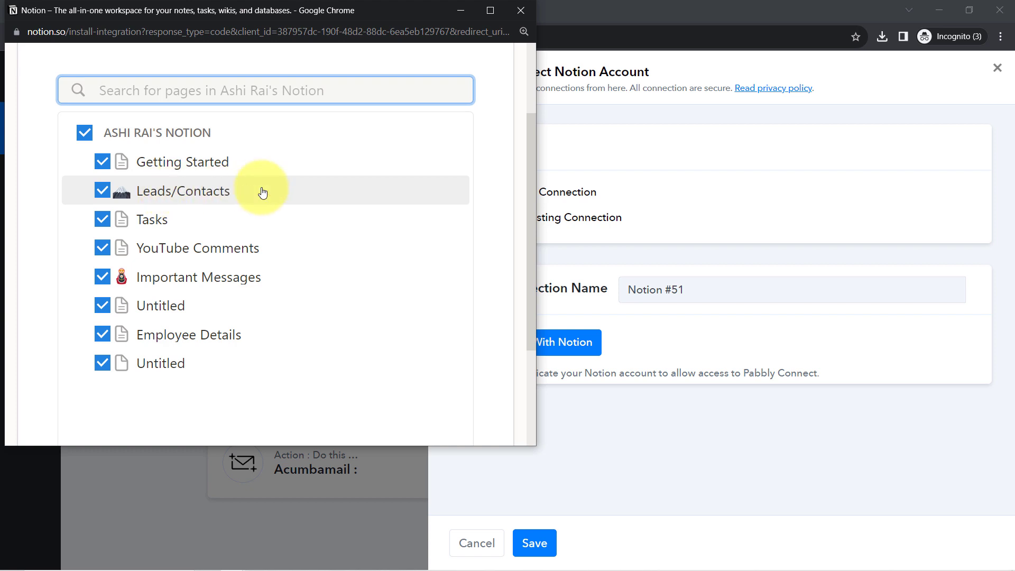
left_click_drag(530, 152, 517, 266)
left_click(365, 365)
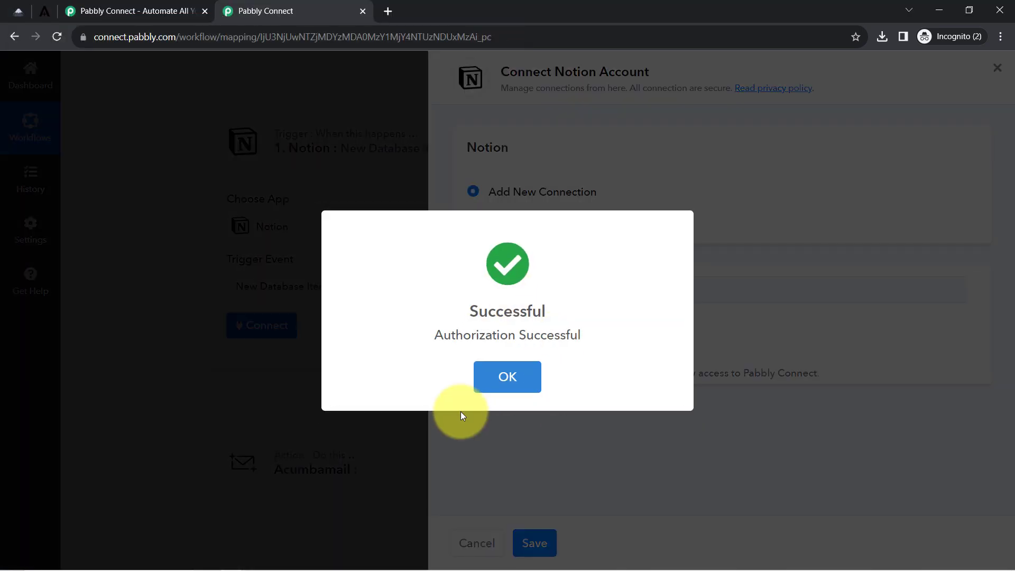
left_click(525, 359)
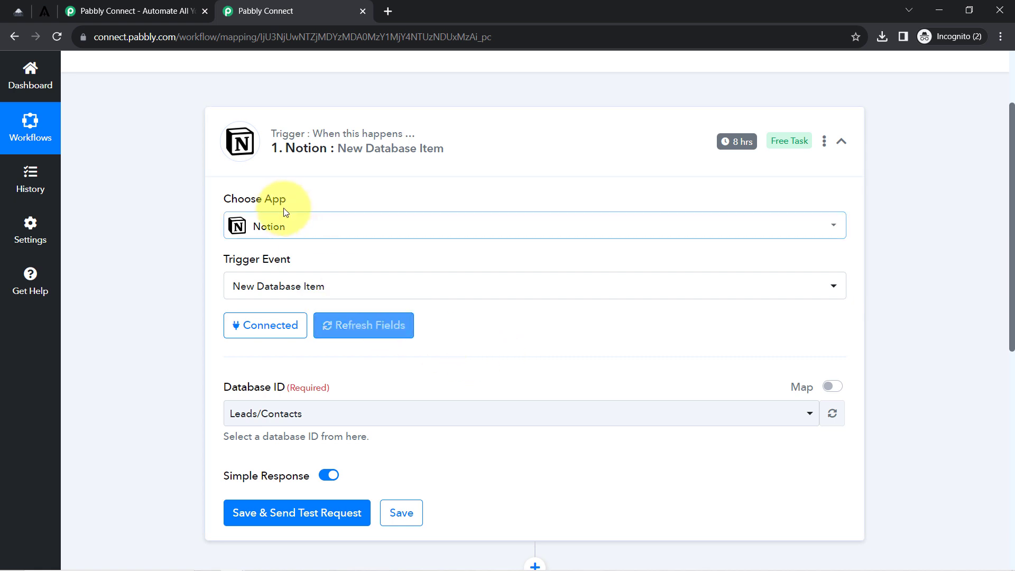
left_click(14, 10)
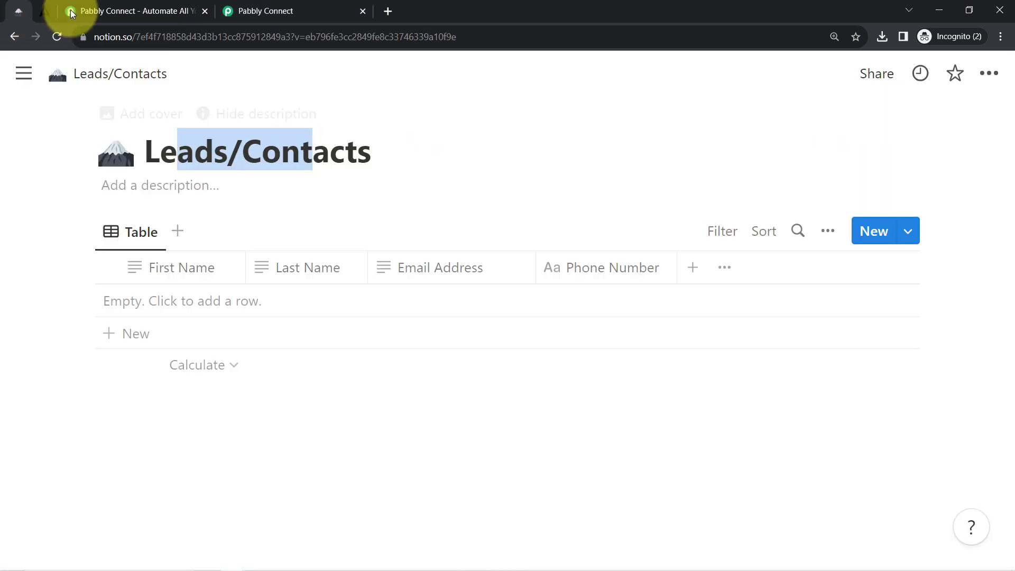
left_click(296, 10)
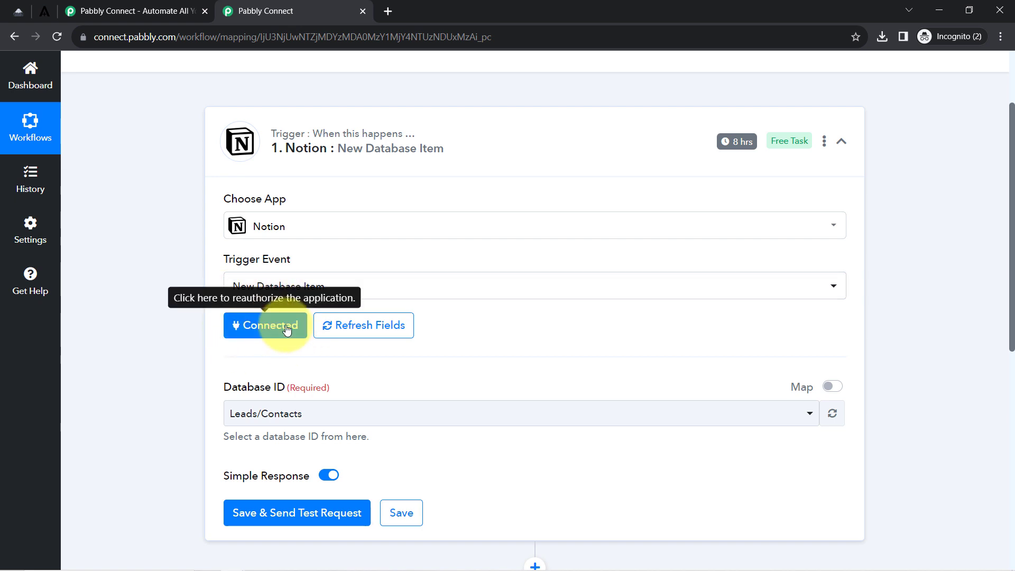
left_click(10, 10)
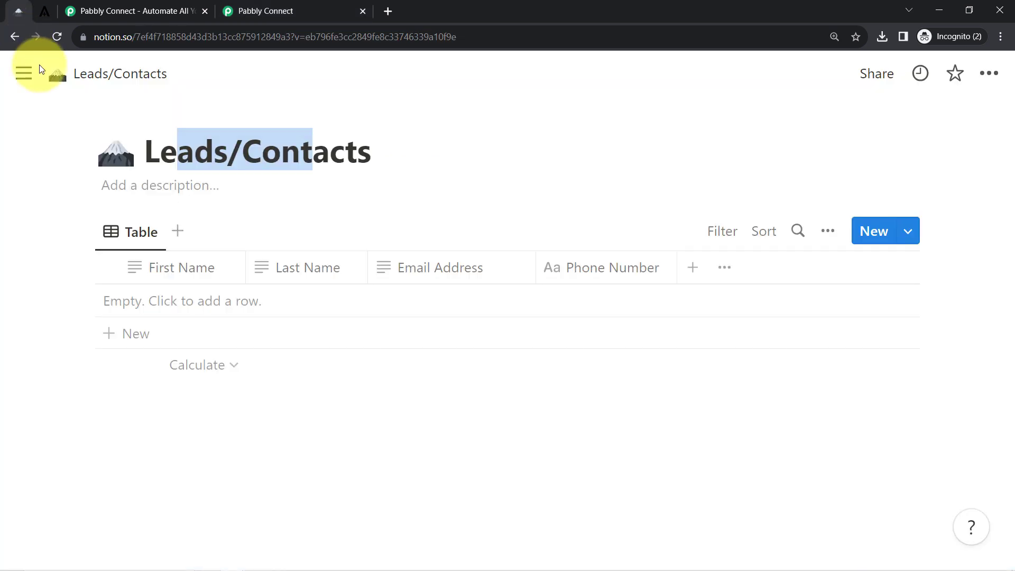
mouse_move(18, 75)
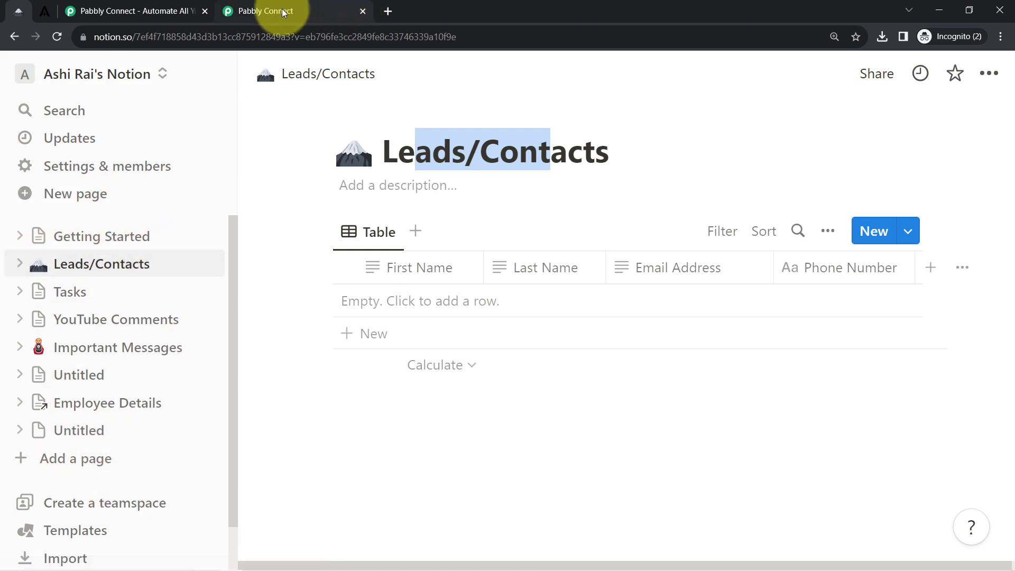
left_click(218, 75)
left_click(328, 11)
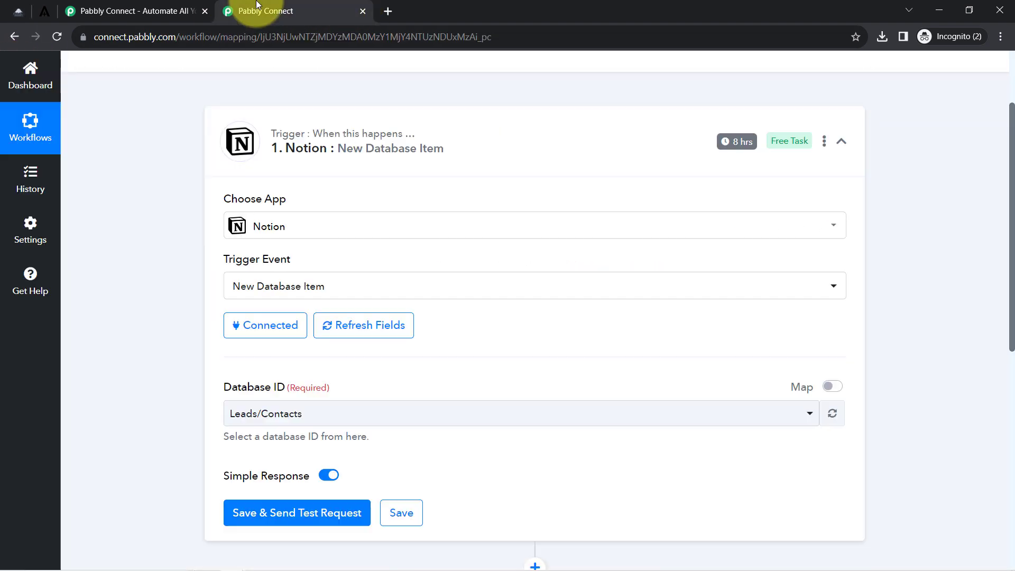
scroll(103, 337, "down", 3)
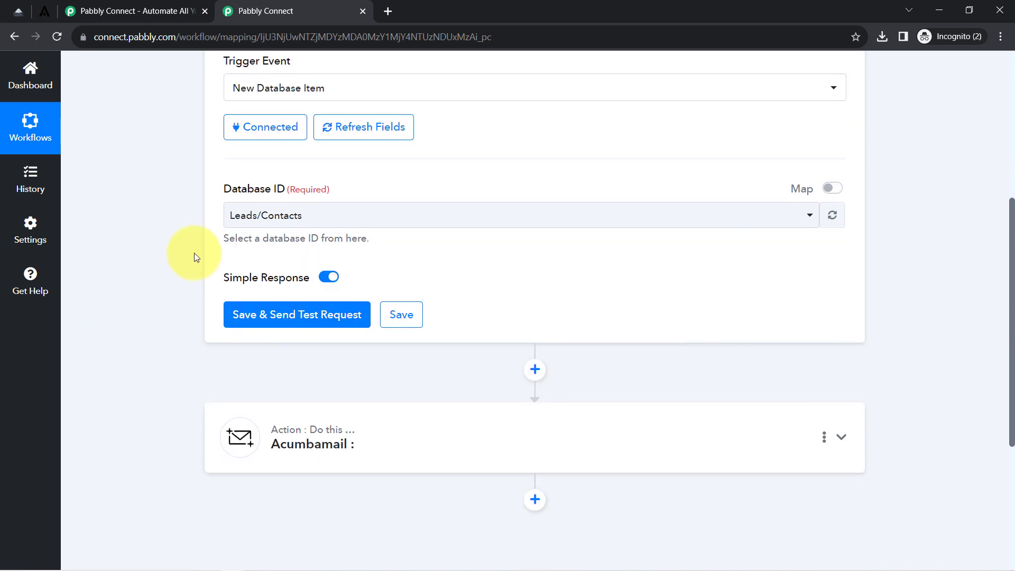
left_click(239, 216)
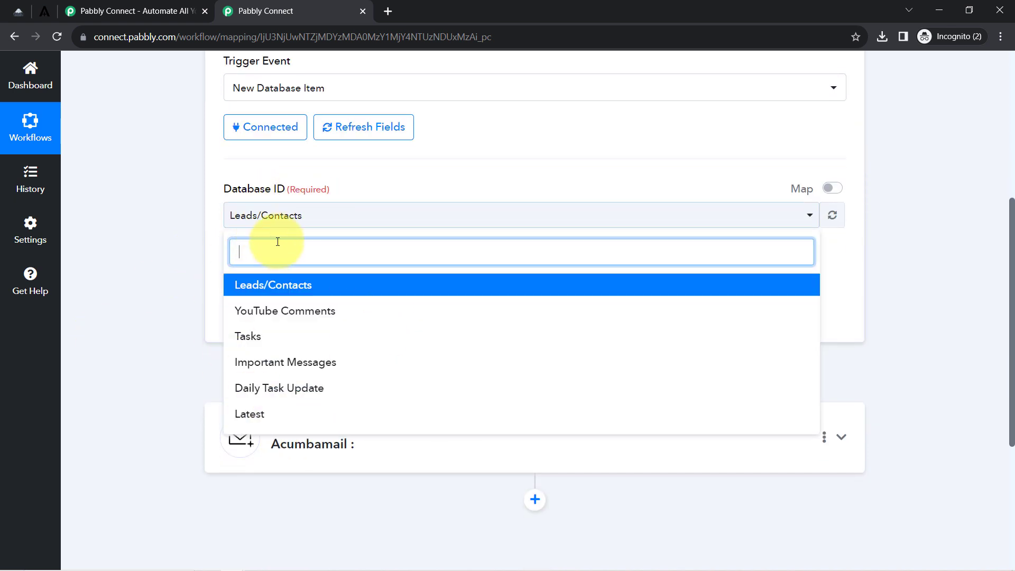
double_click(233, 190)
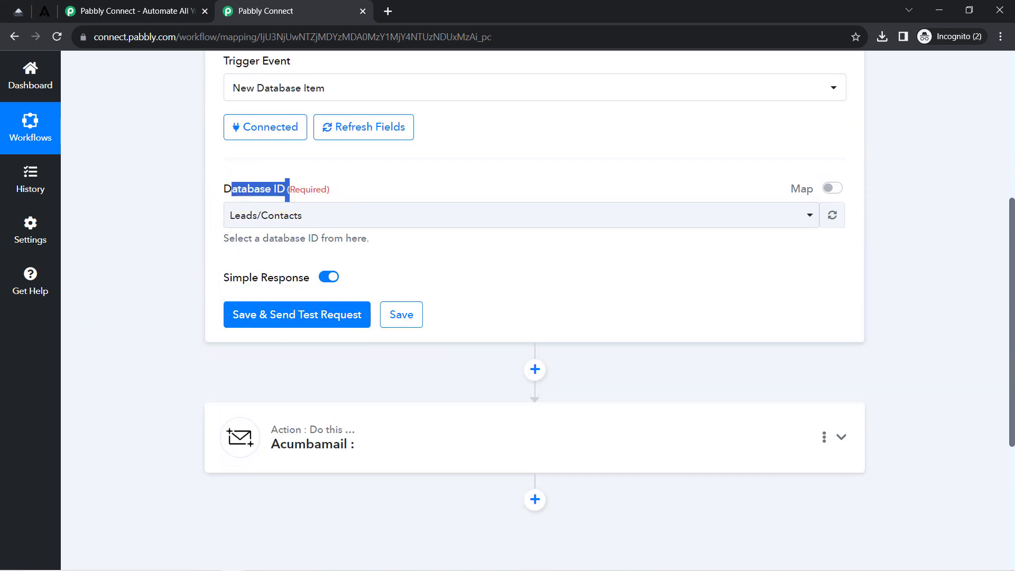
left_click(12, 5)
left_click_drag(193, 149, 300, 150)
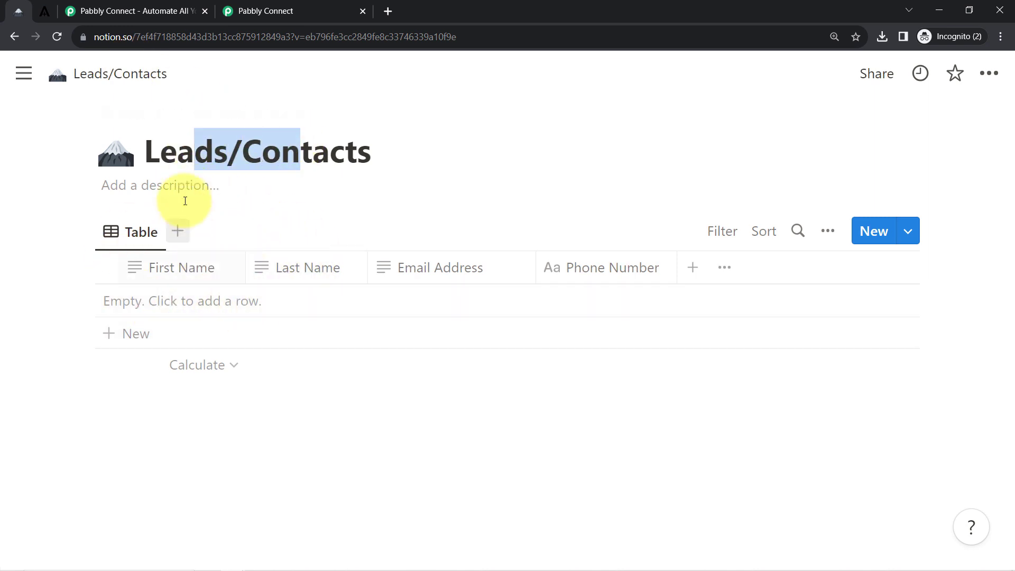
left_click(267, 10)
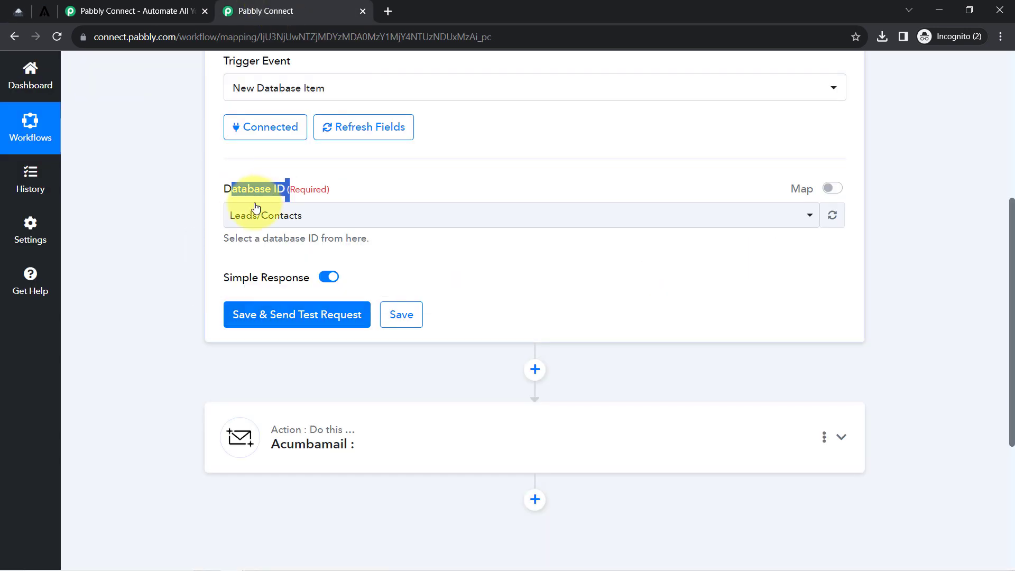
left_click(252, 213)
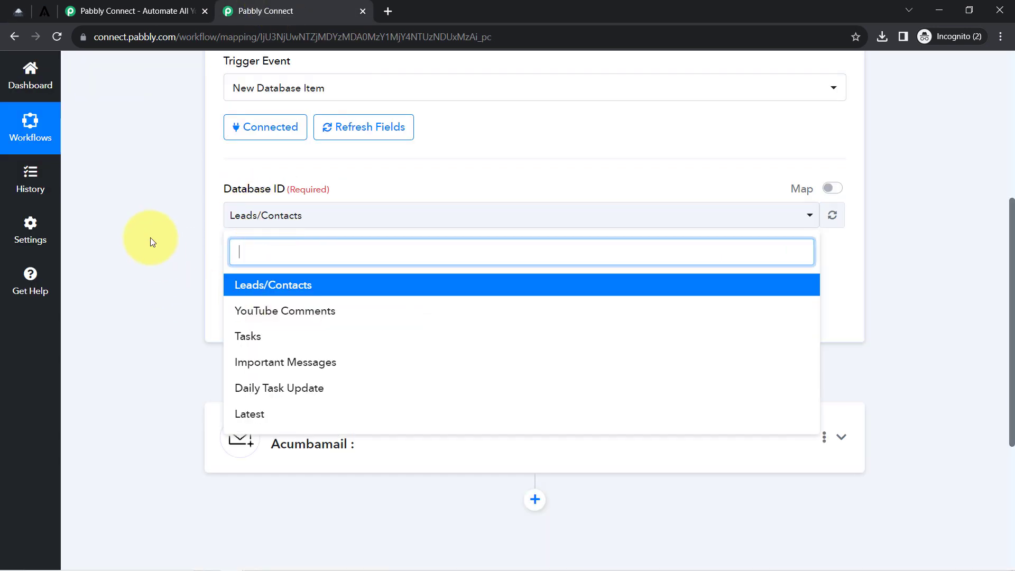
Add a new empty row to the Notion Leads/Contacts table.
left_click(151, 237)
left_click(21, 8)
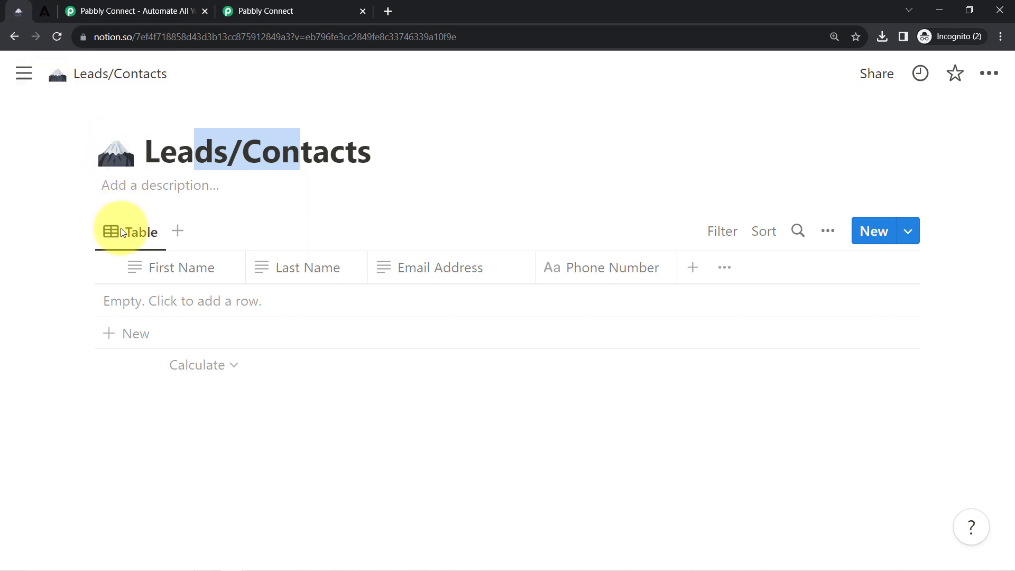
left_click(212, 300)
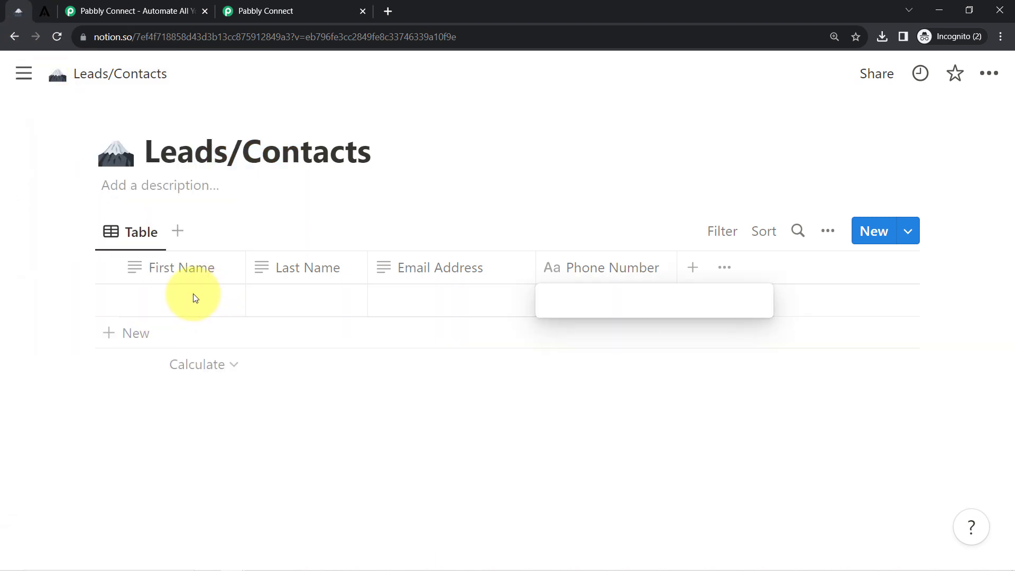
key("Escape")
Fill in the new row's first name, last name, email address and phone number.
left_click(153, 296)
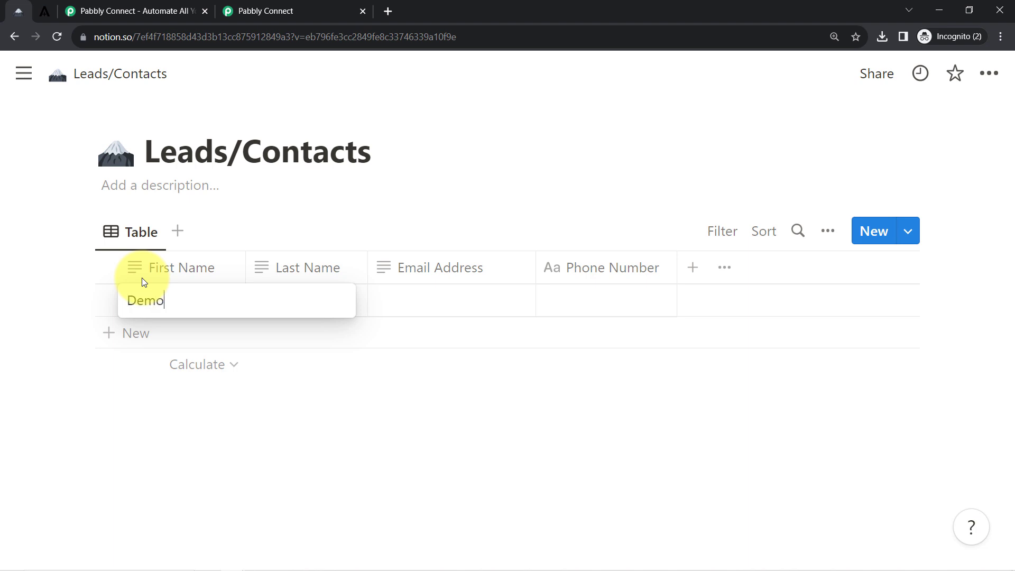
key("Return")
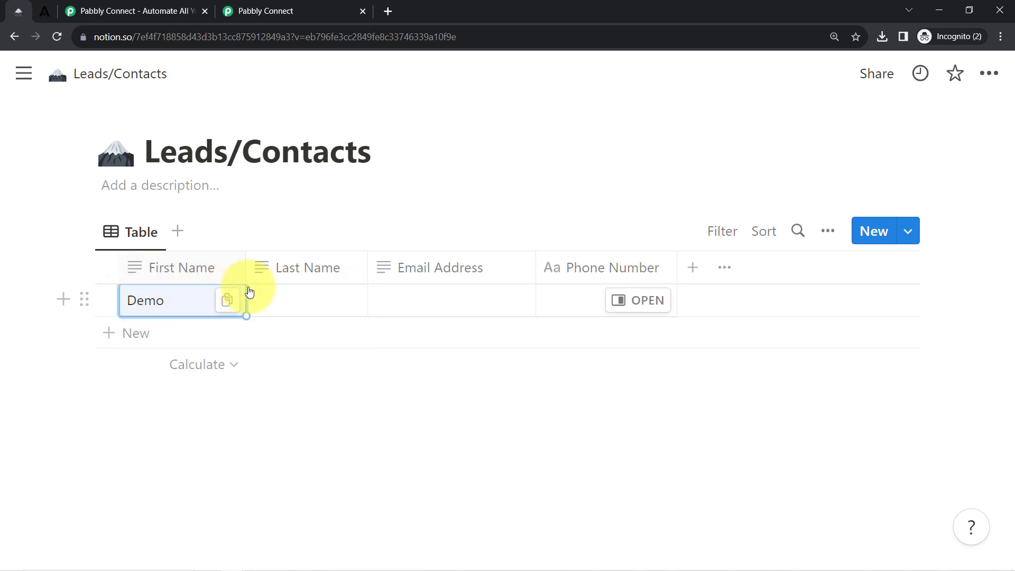
left_click(289, 299)
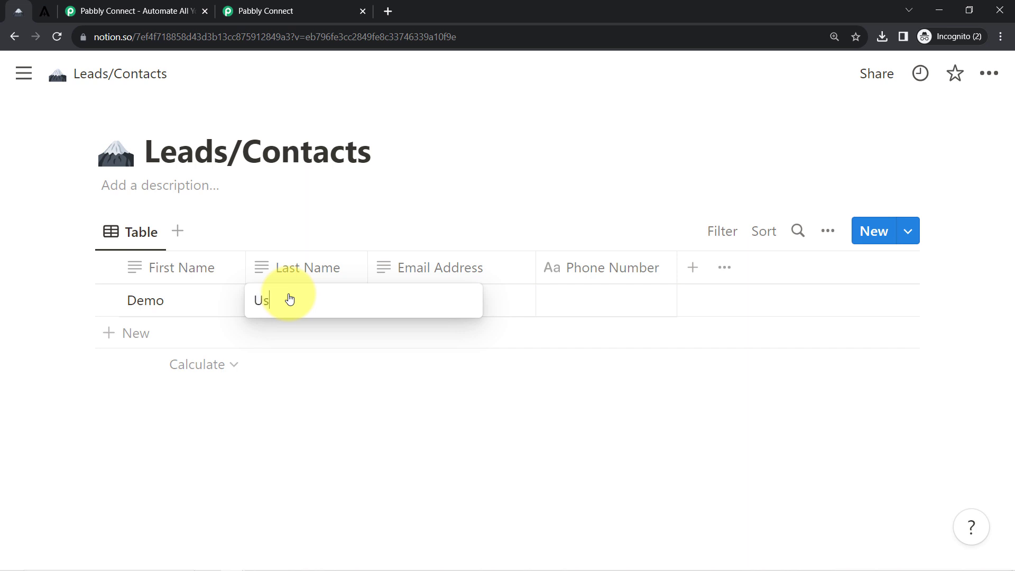
key("Return")
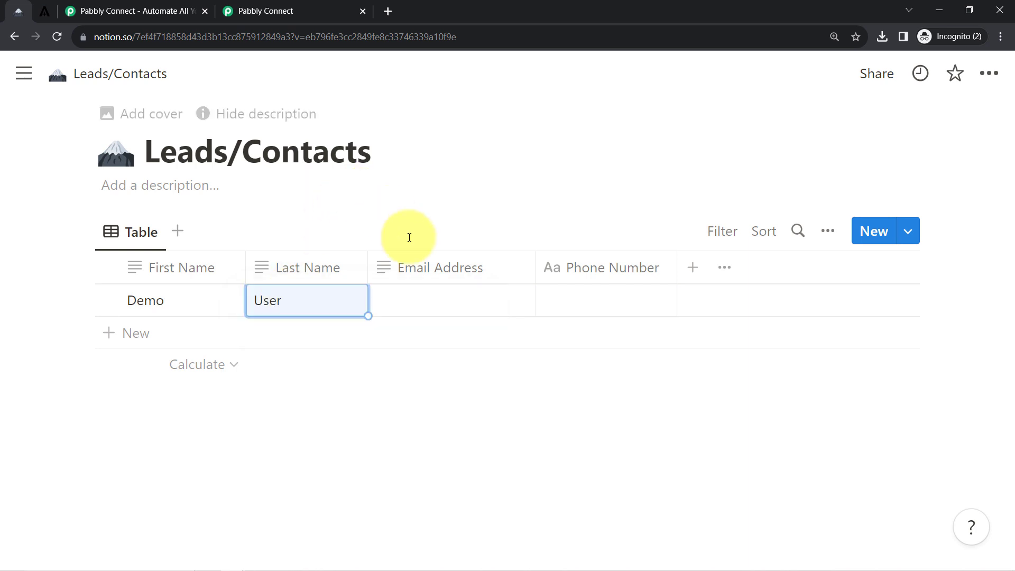
left_click(444, 304)
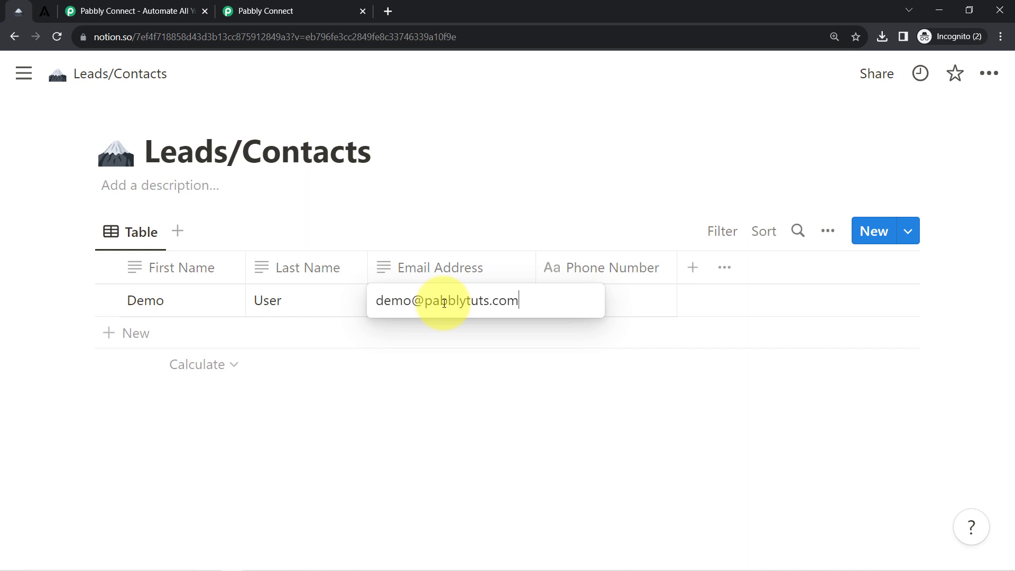
key("Return")
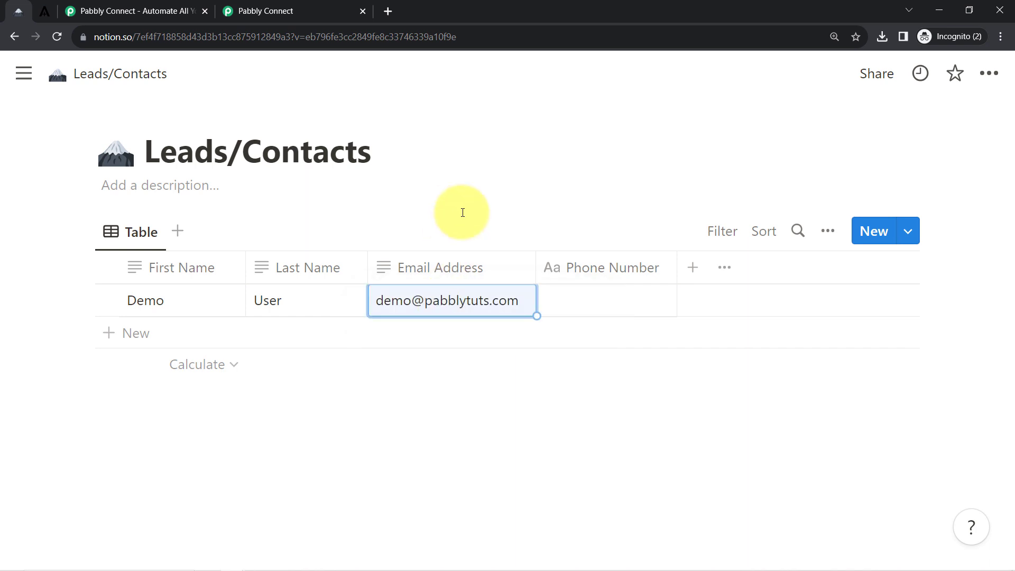
left_click(580, 306)
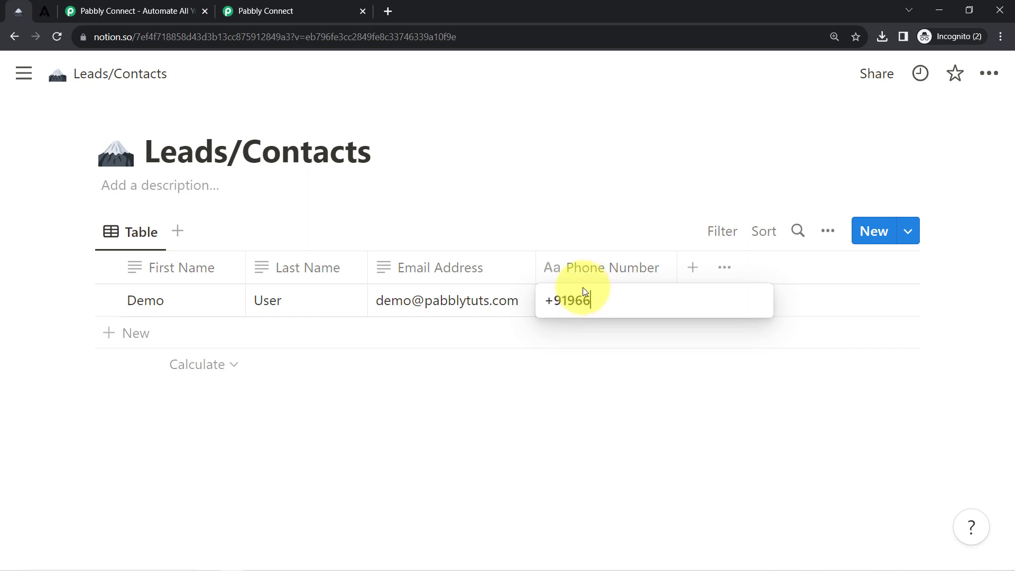
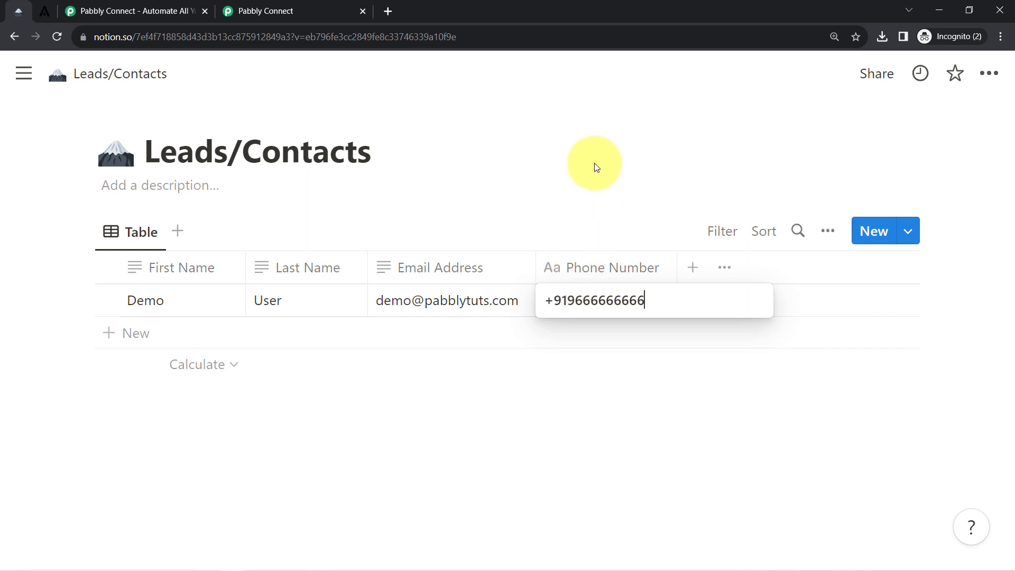
key("Escape")
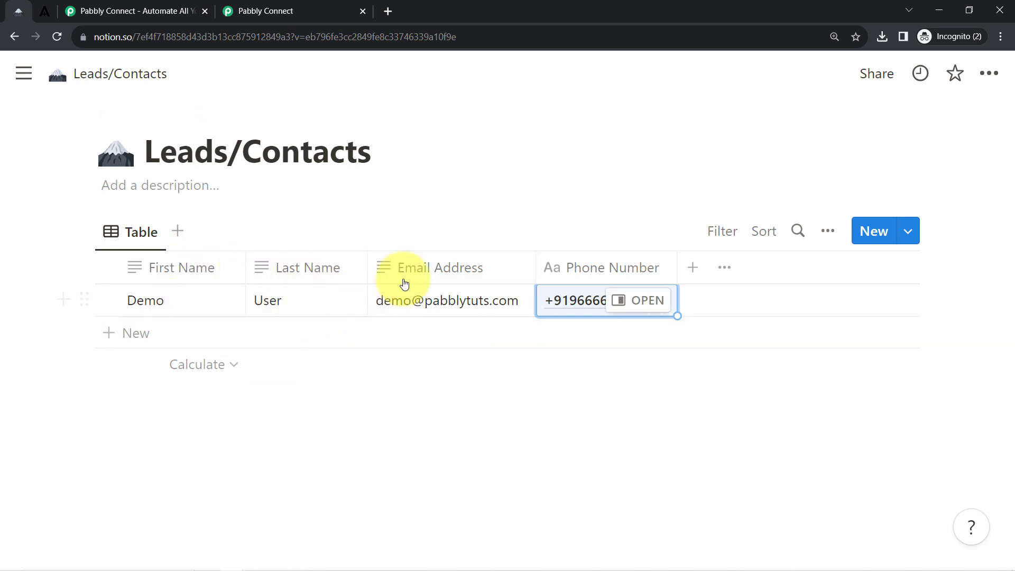
Save the Notion trigger and fetch test data from Leads/Contacts.
left_click(299, 9)
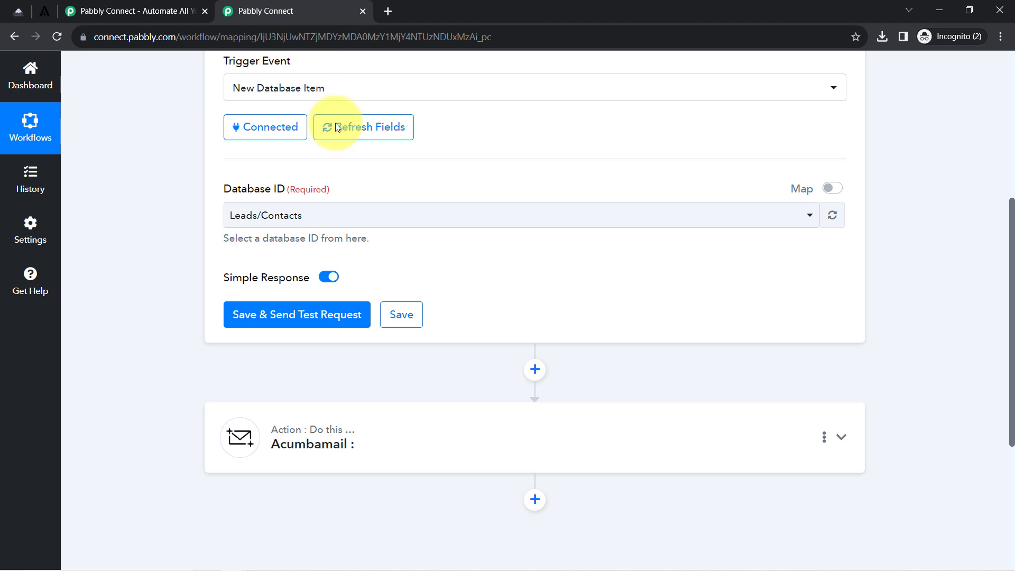
left_click(304, 314)
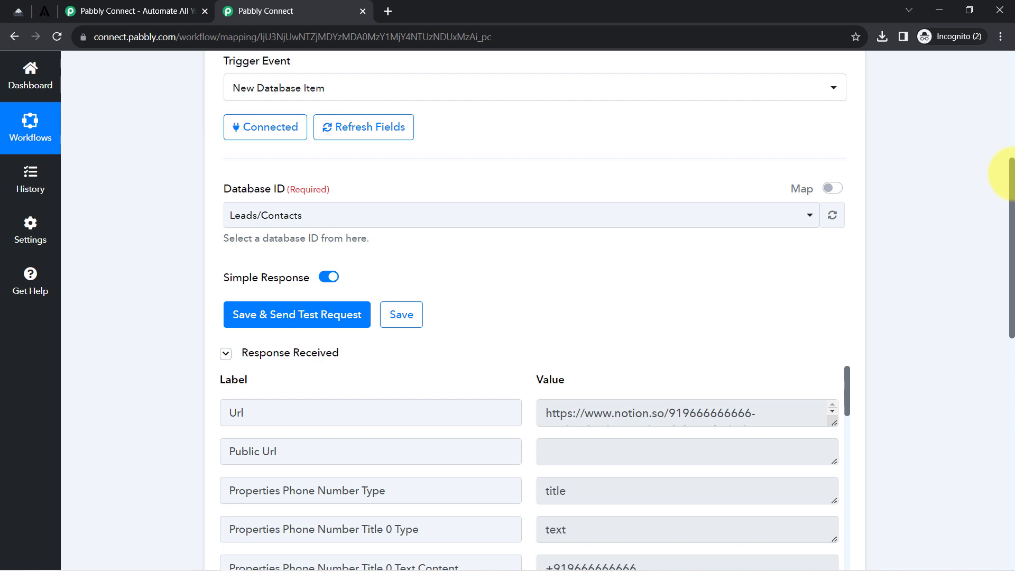
left_click_drag(1011, 174, 1011, 217)
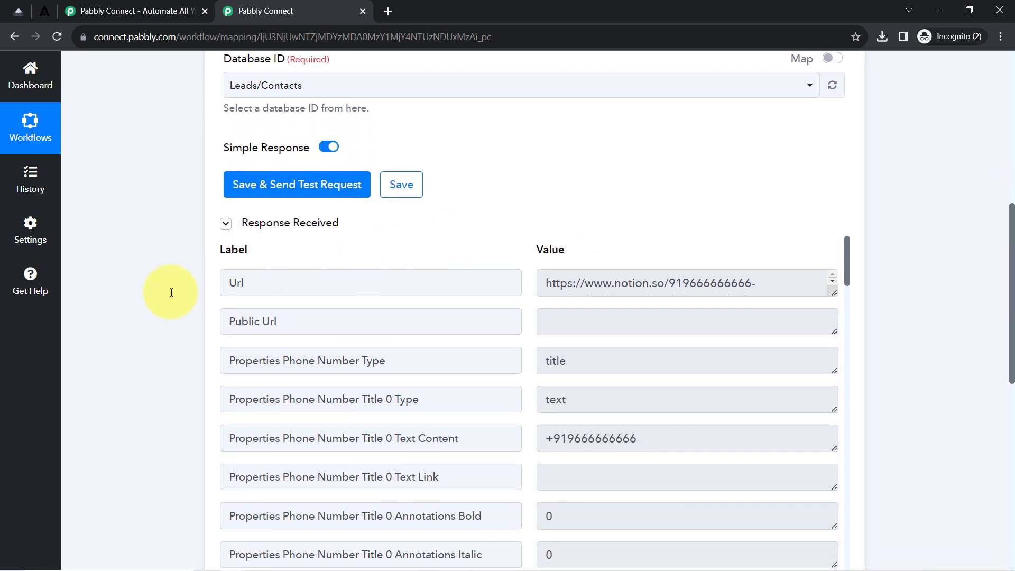
left_click(267, 221)
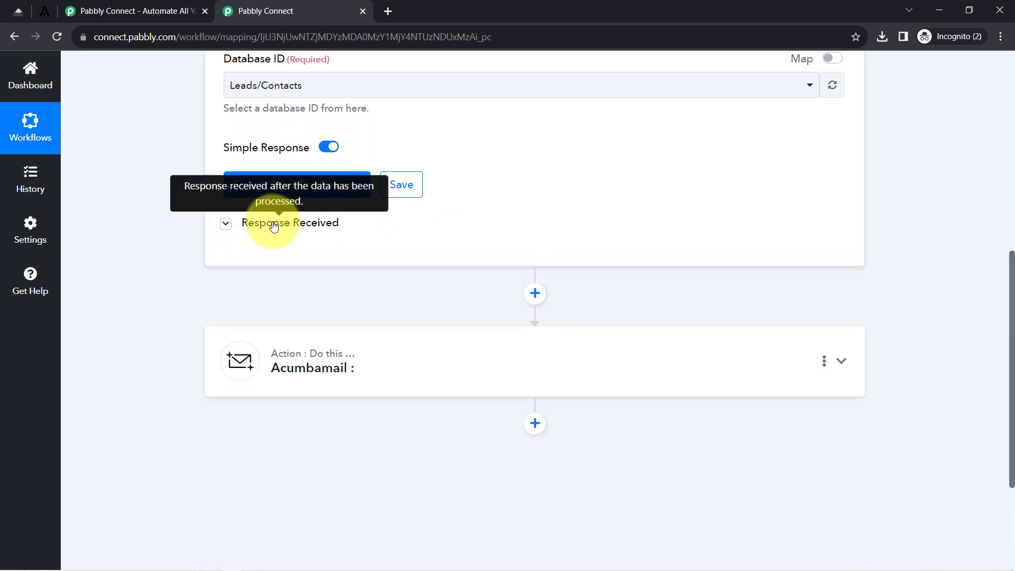
left_click(268, 221)
Check the response's phone number, last name and first name values.
left_click_drag(850, 256, 845, 281)
left_click_drag(659, 273, 531, 266)
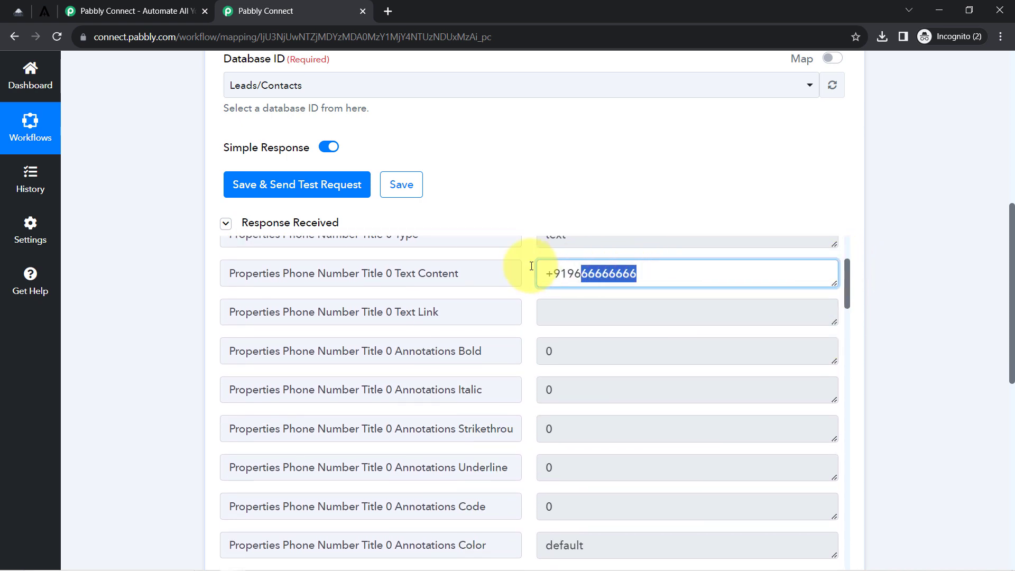
left_click_drag(848, 272, 840, 347)
double_click(564, 242)
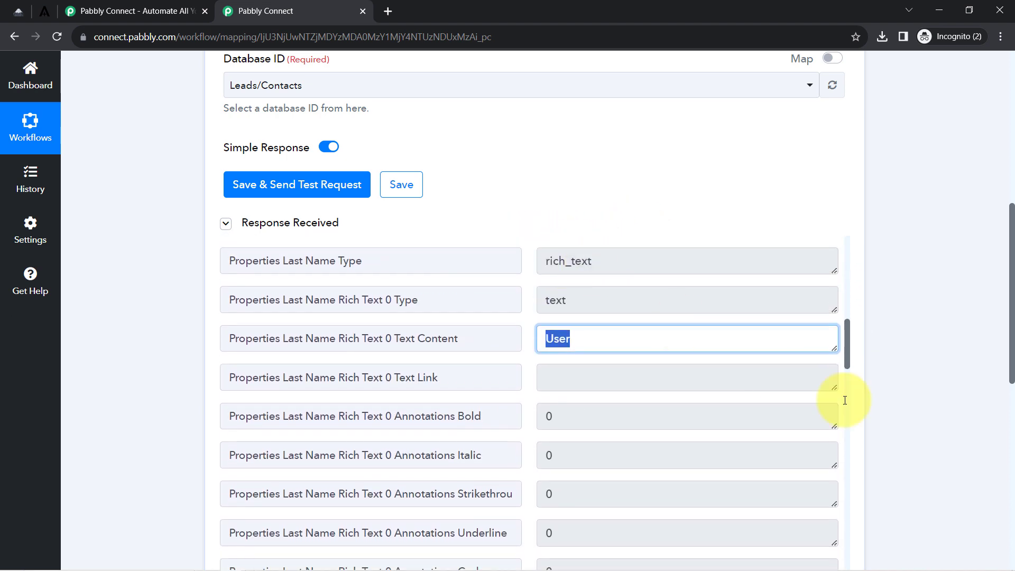
left_click_drag(845, 372, 845, 418)
scroll(792, 413, "down", 3)
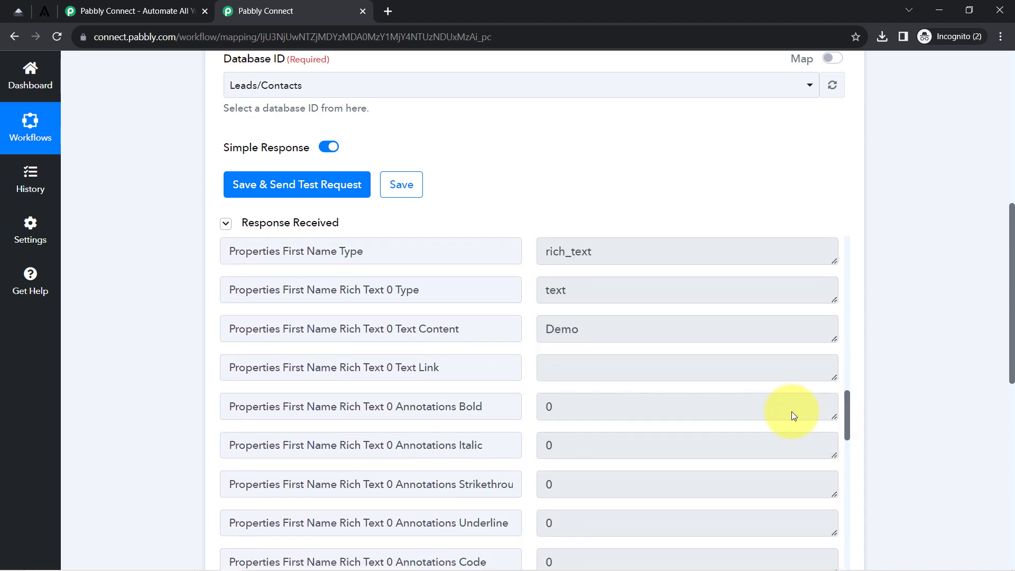
double_click(623, 331)
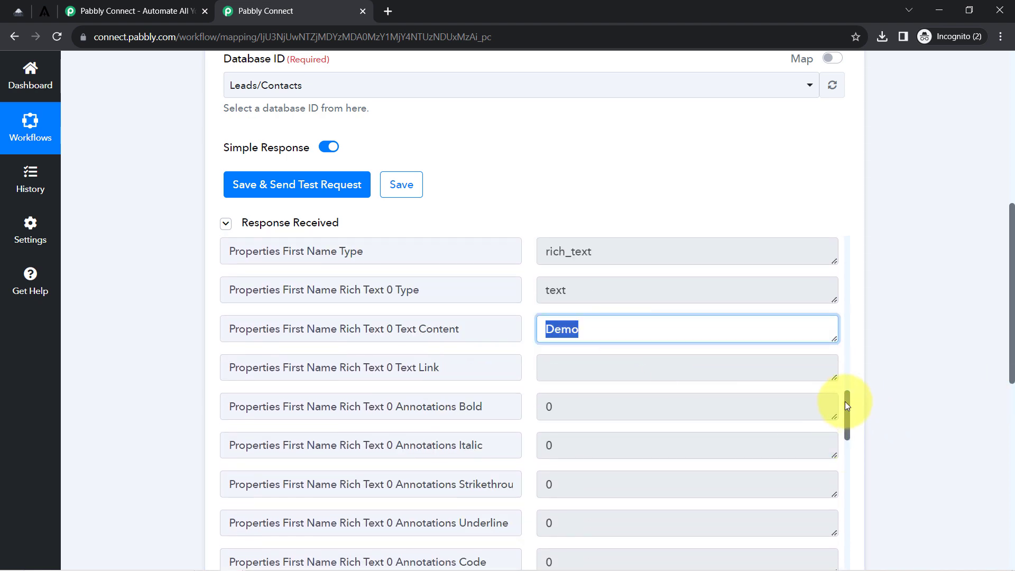
left_click_drag(845, 403, 851, 537)
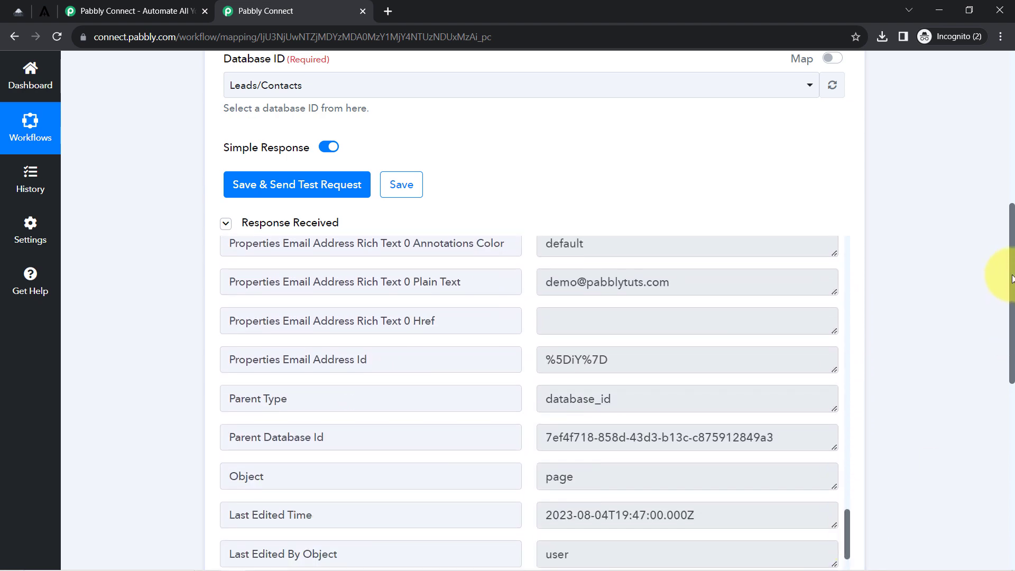
left_click_drag(1012, 278, 1003, 333)
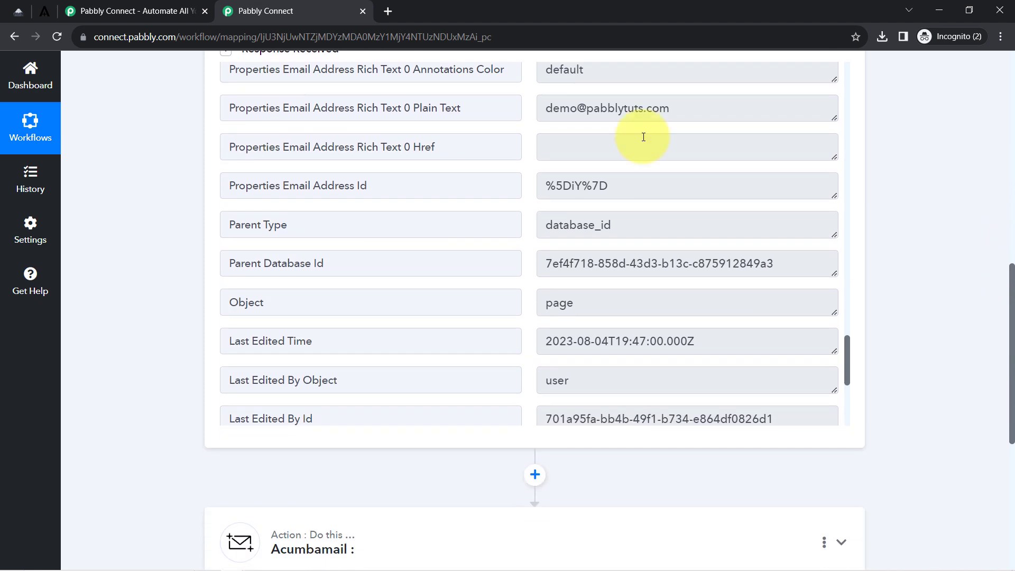
Collapse the Notion New Database Item trigger, checking its 8 hrs polling badge.
left_click(13, 10)
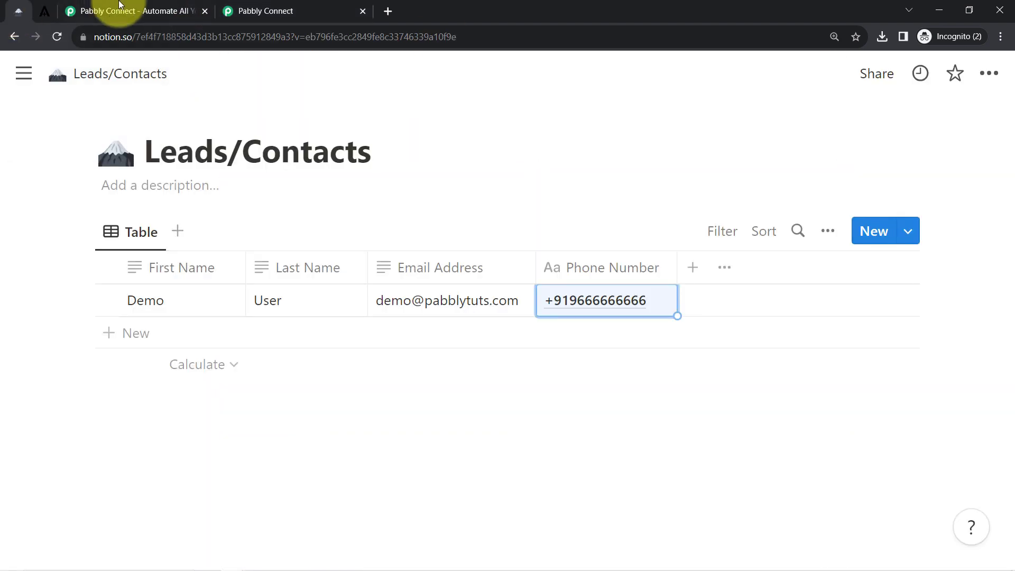
left_click(272, 6)
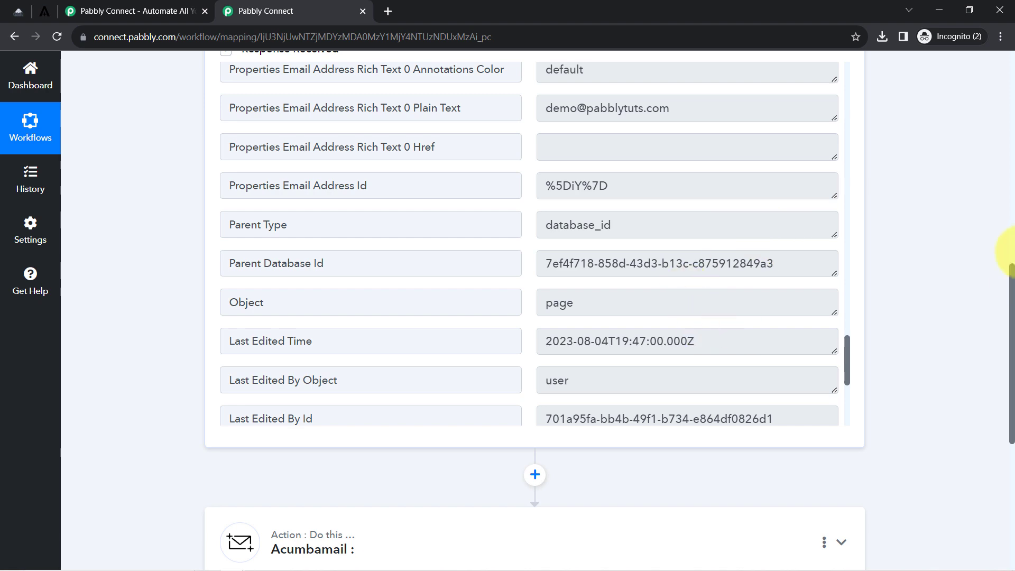
left_click_drag(1013, 268, 997, 19)
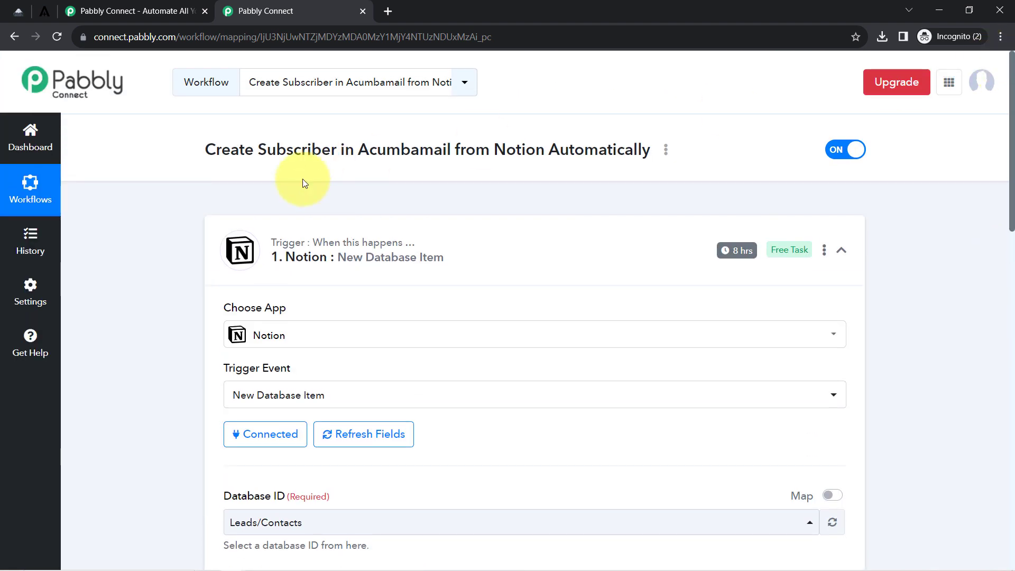
left_click(346, 256)
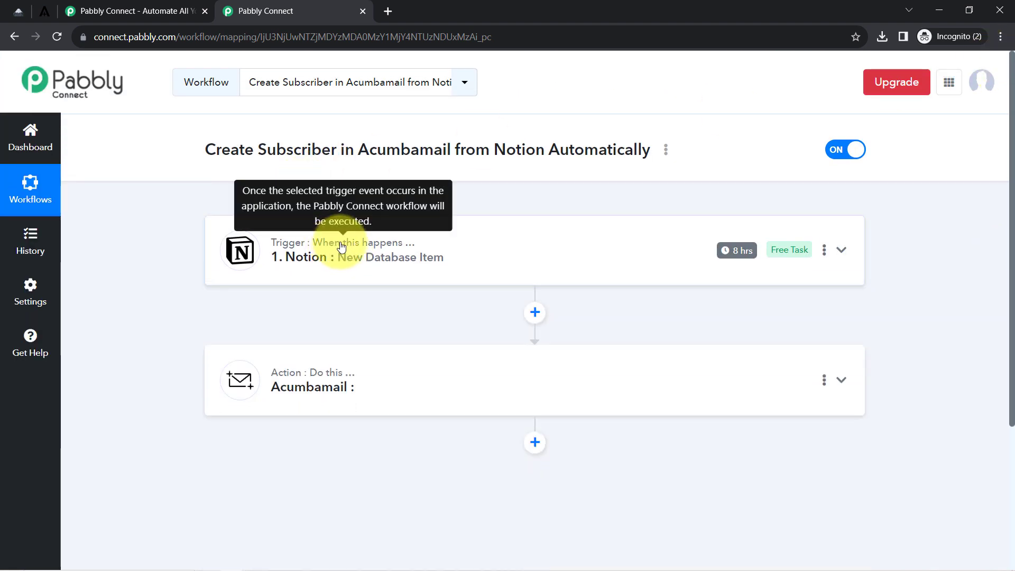
left_click(18, 11)
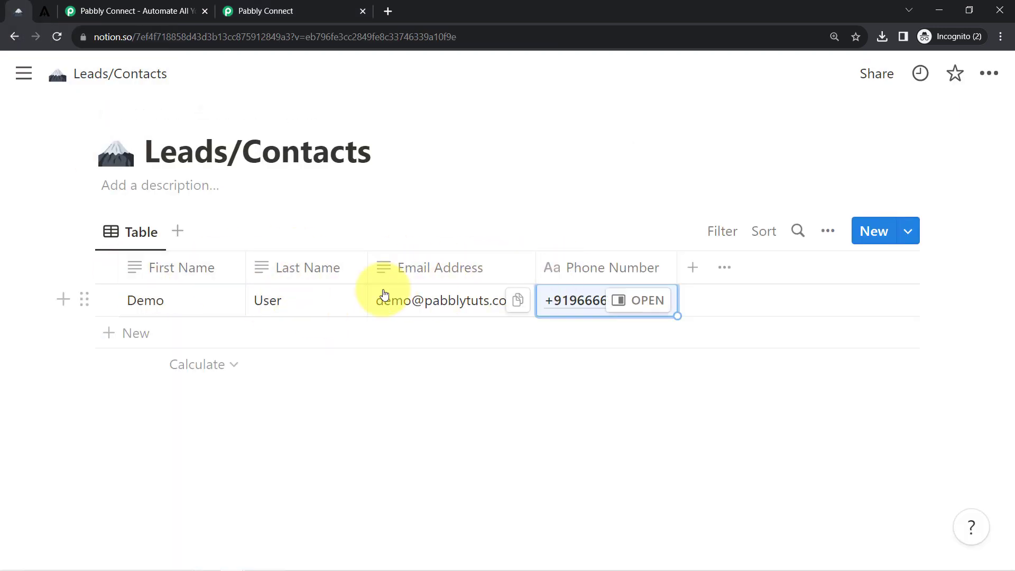
left_click(303, 11)
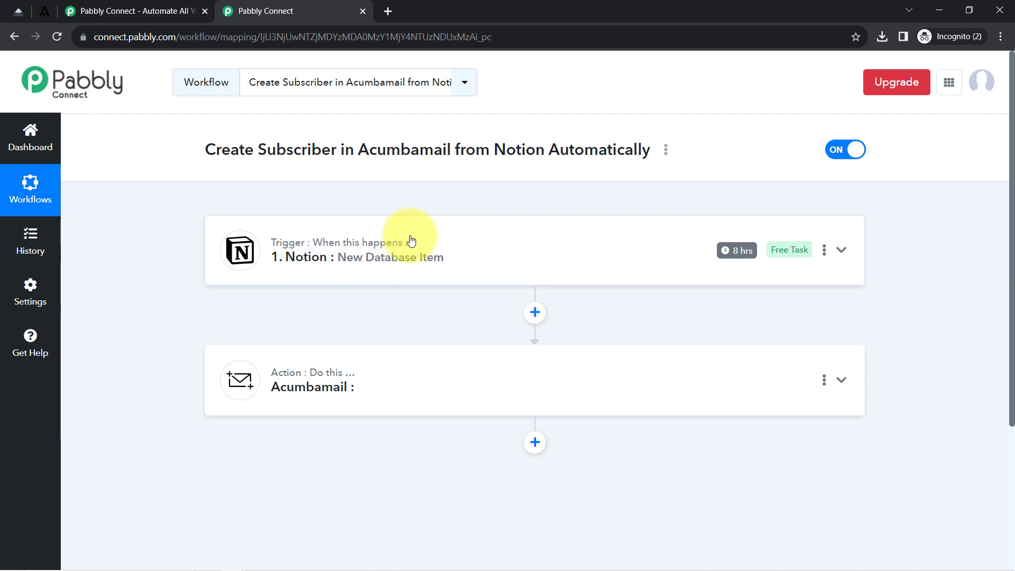
mouse_move(735, 254)
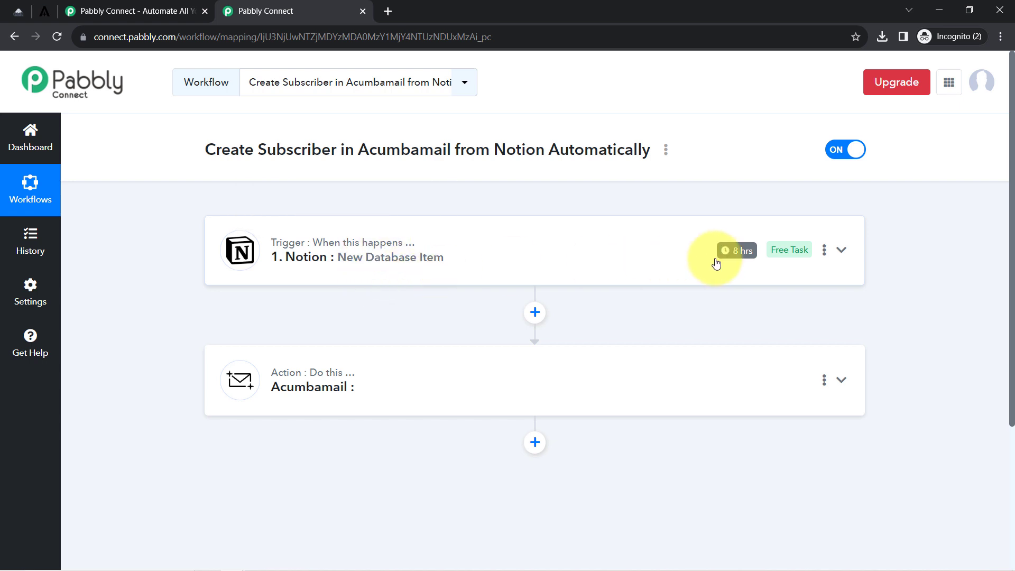
left_click(18, 10)
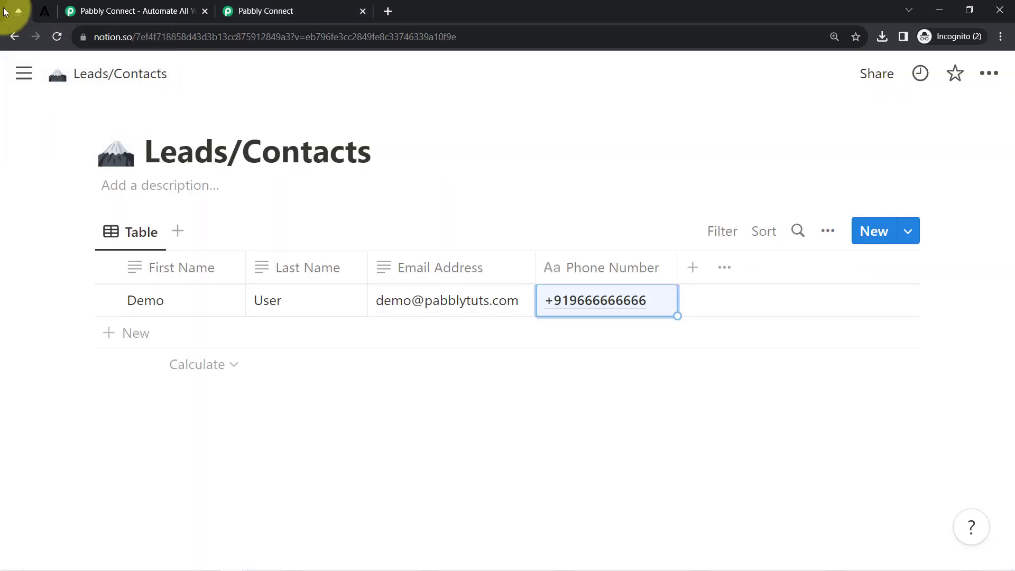
left_click(334, 5)
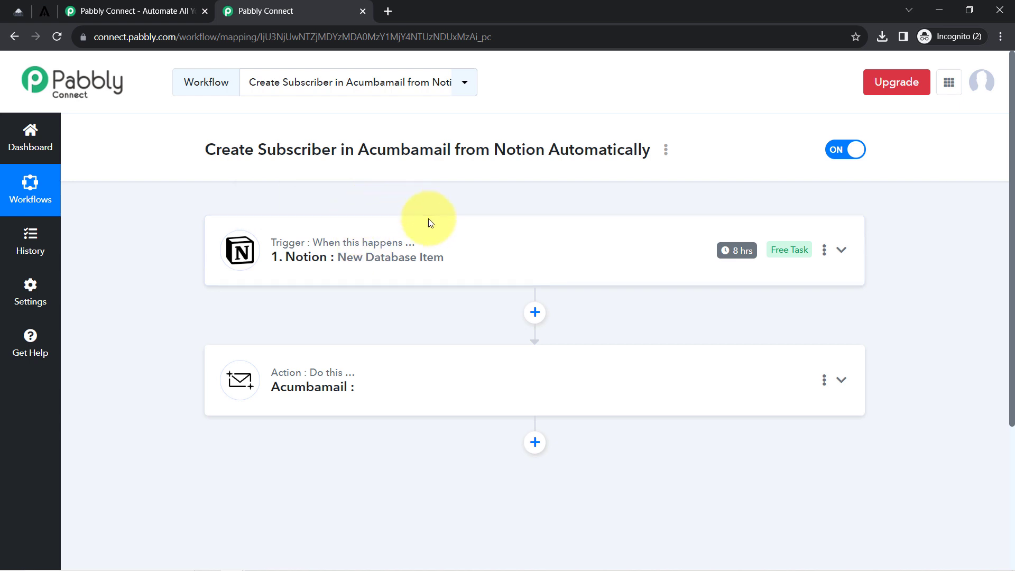
mouse_move(383, 234)
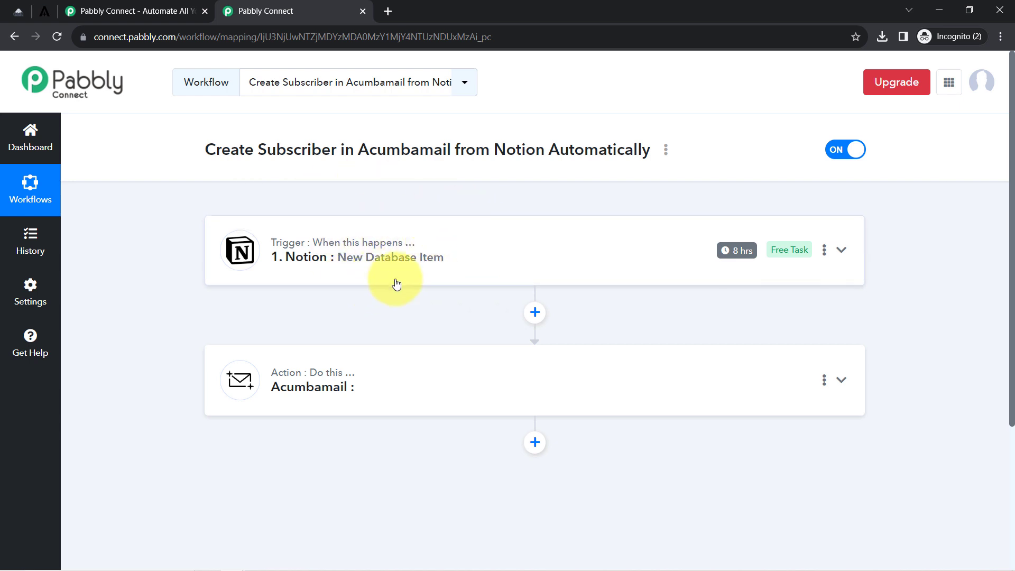
Set the Acumbamail action event to Add/Update Subscriber and choose Add New Connection.
left_click(309, 384)
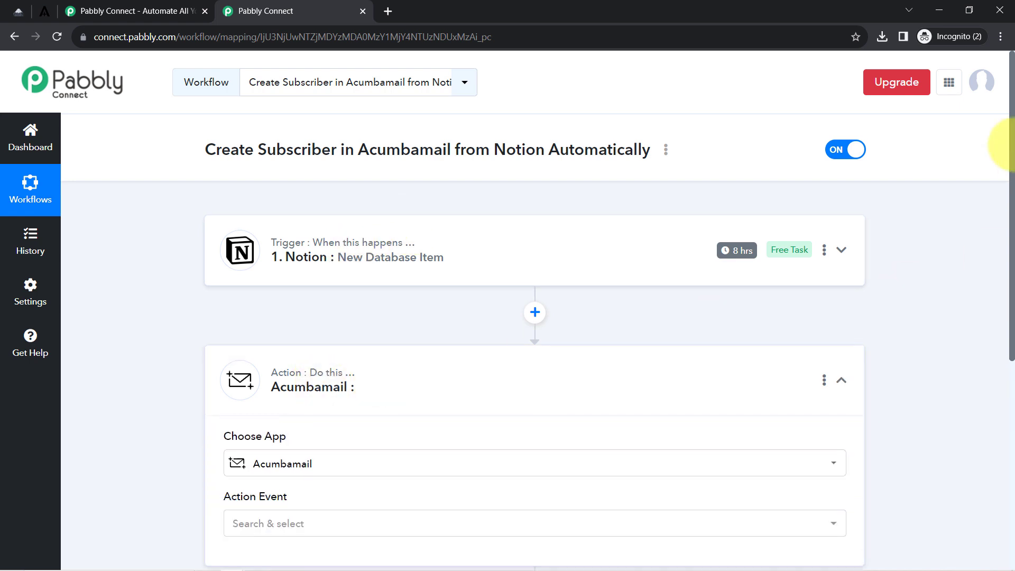
left_click_drag(1011, 178, 1013, 357)
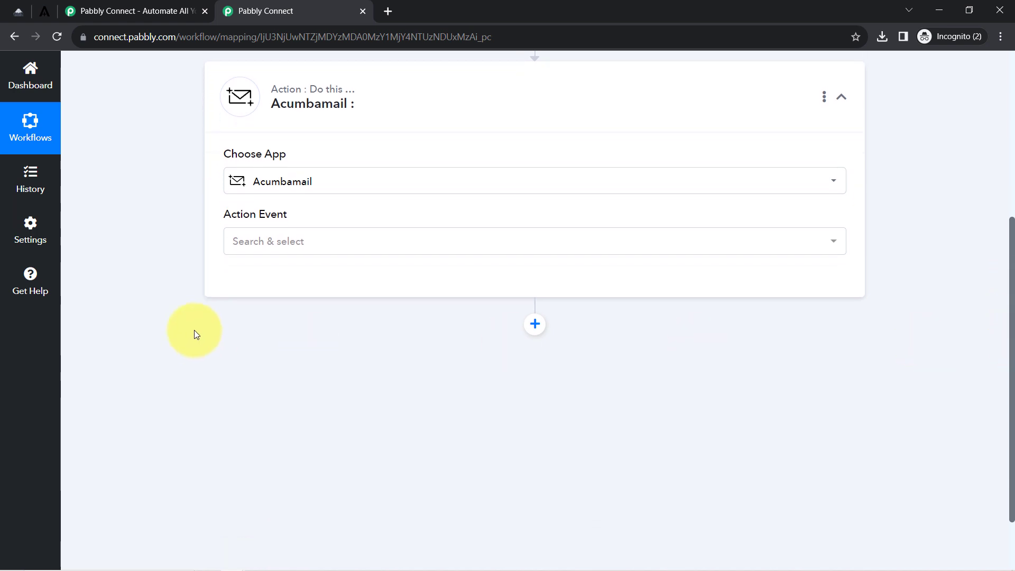
left_click(263, 247)
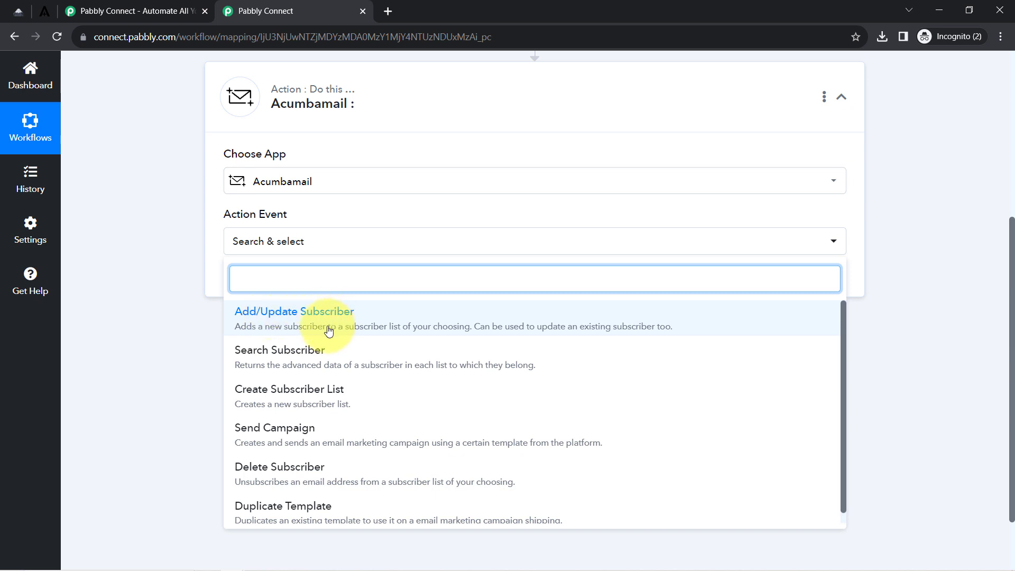
left_click(296, 327)
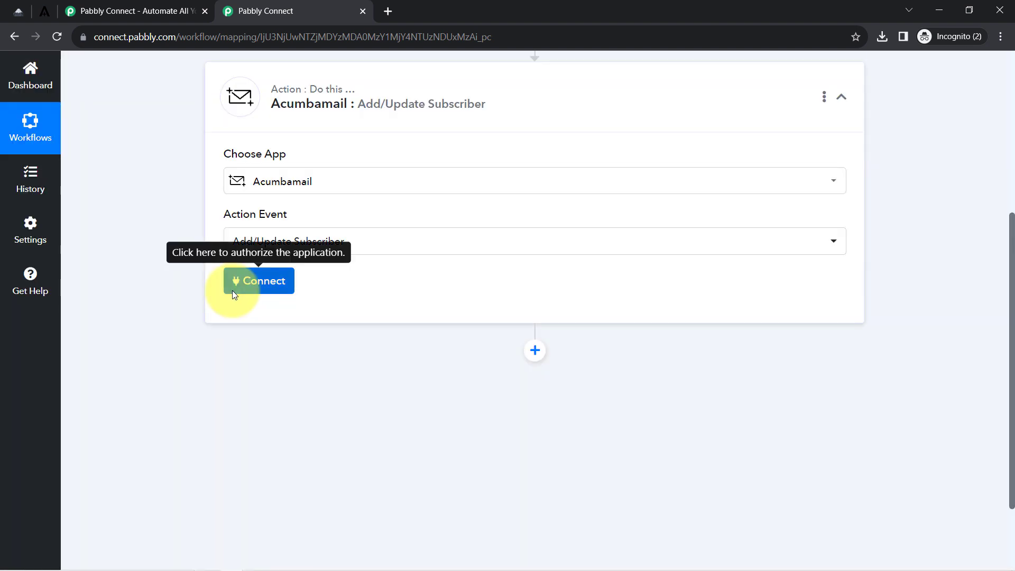
left_click(236, 293)
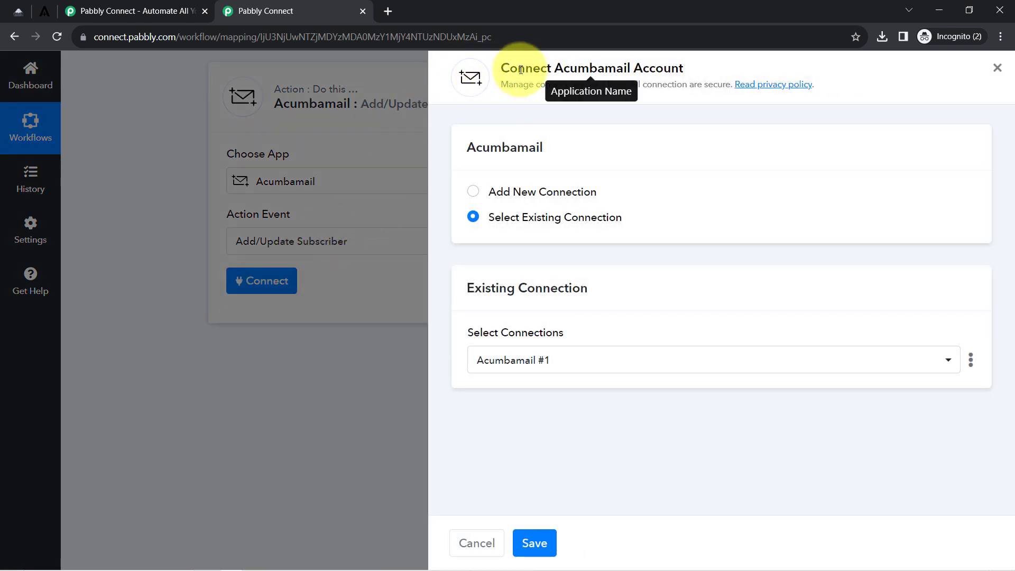
left_click_drag(517, 68, 656, 64)
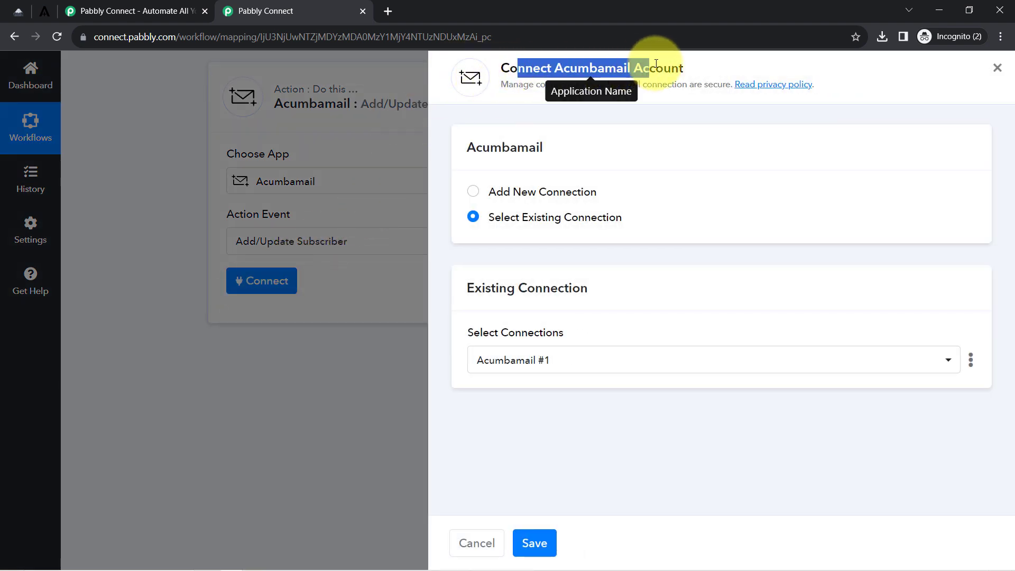
left_click(544, 192)
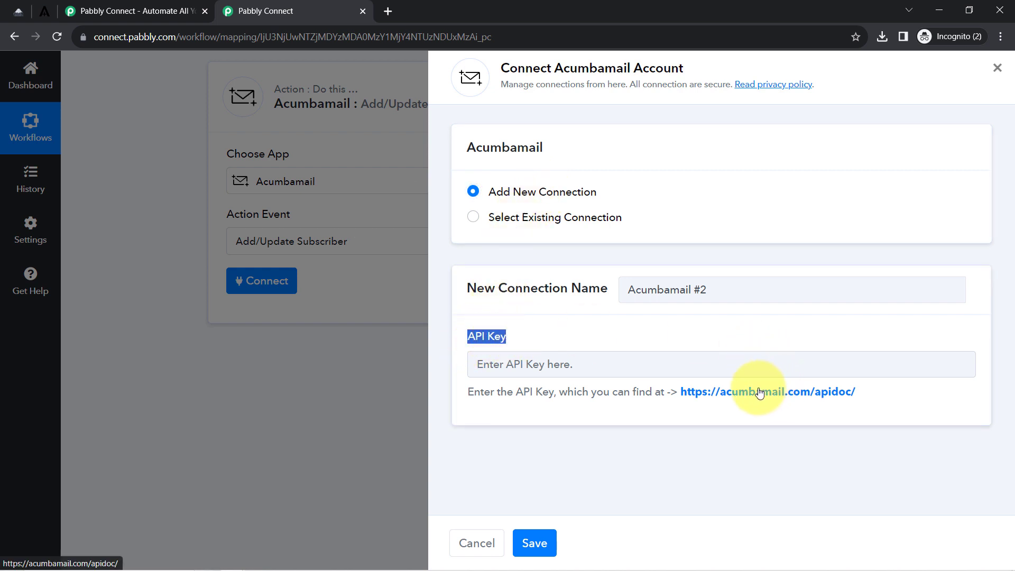
Copy the auth_token from Acumbamail's API documentation page.
left_click(780, 399)
left_click(431, 5)
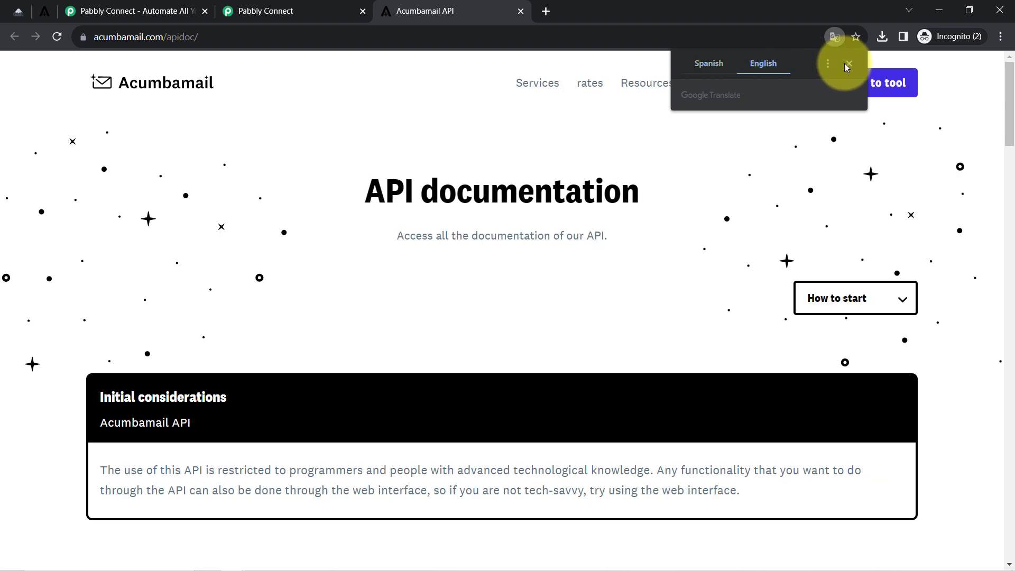
left_click_drag(1013, 82, 890, 174)
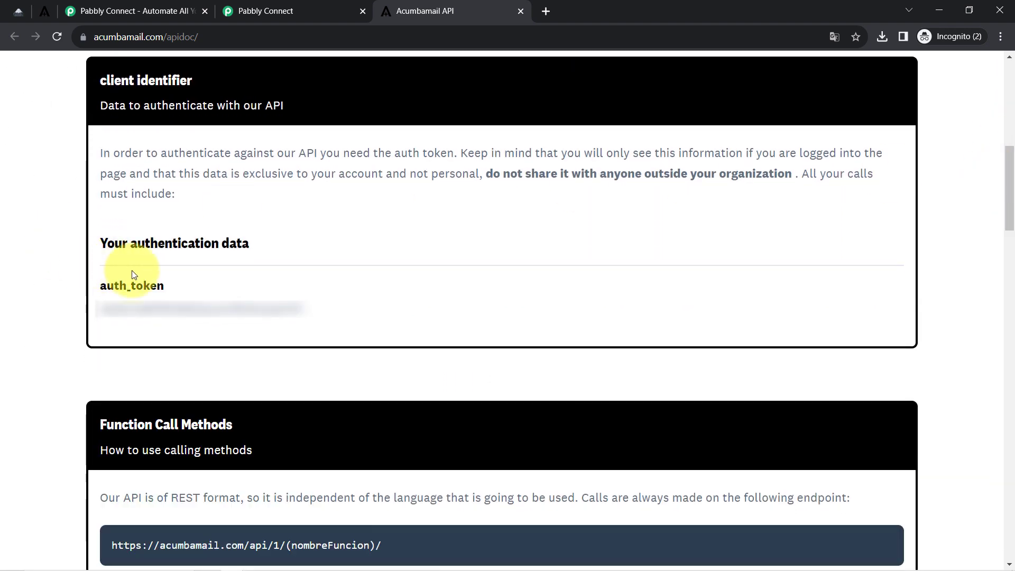
double_click(172, 308)
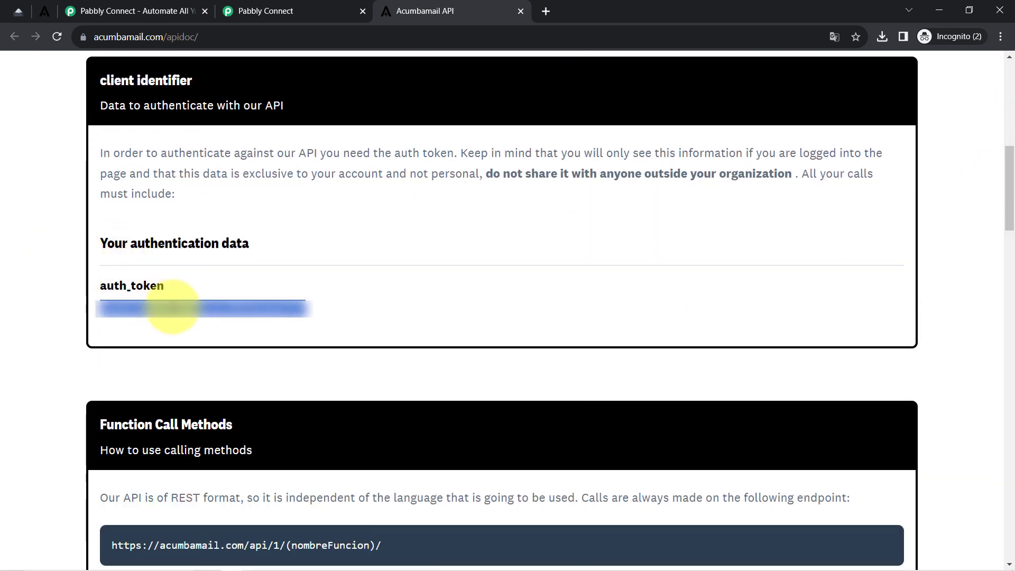
left_click(259, 11)
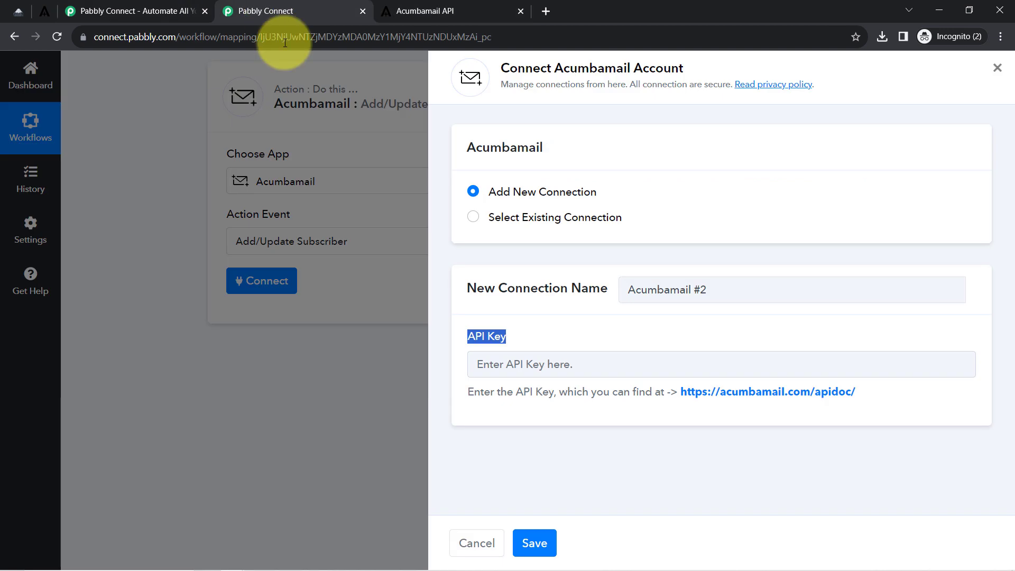
Paste the token as the API key, save, and keep X Hello as the subscriber list.
left_click(500, 359)
key("ctrl+v")
left_click(535, 543)
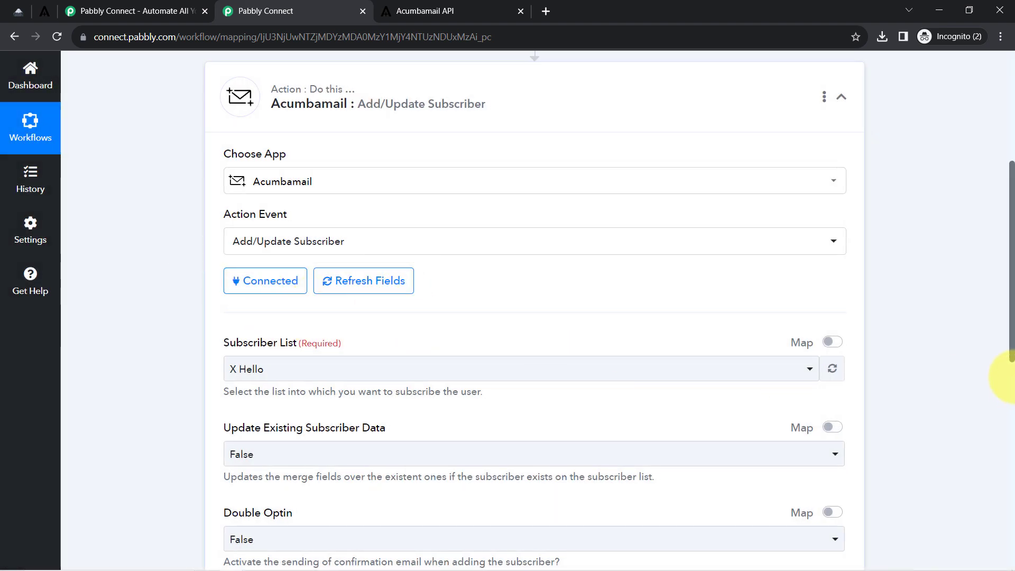
left_click_drag(1012, 306, 1010, 348)
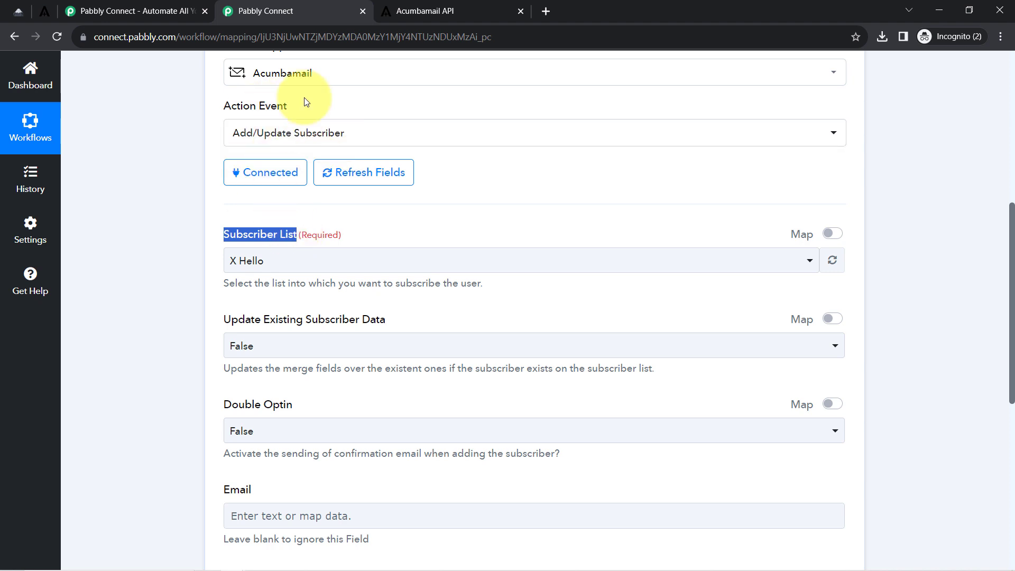
left_click(236, 269)
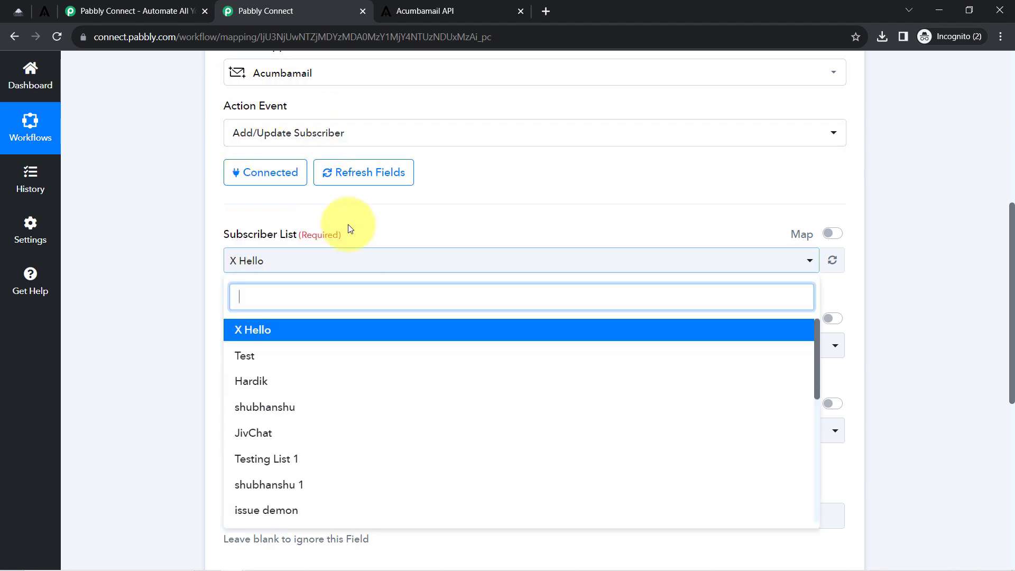
left_click(188, 290)
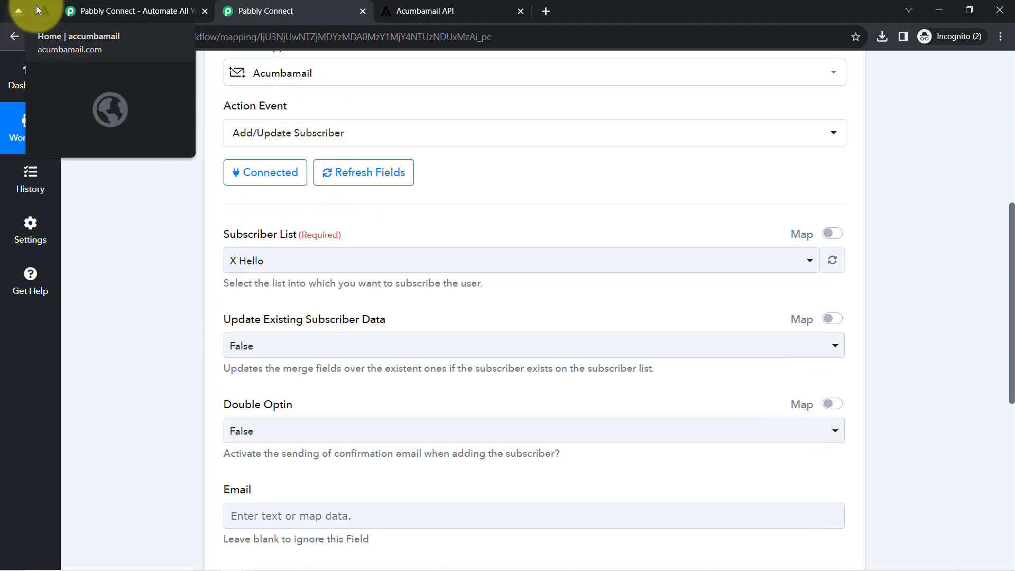
Open Acumbamail's Lists page to see the TEST, doubleee and Qazela List subscriber lists.
left_click(38, 8)
left_click(113, 34)
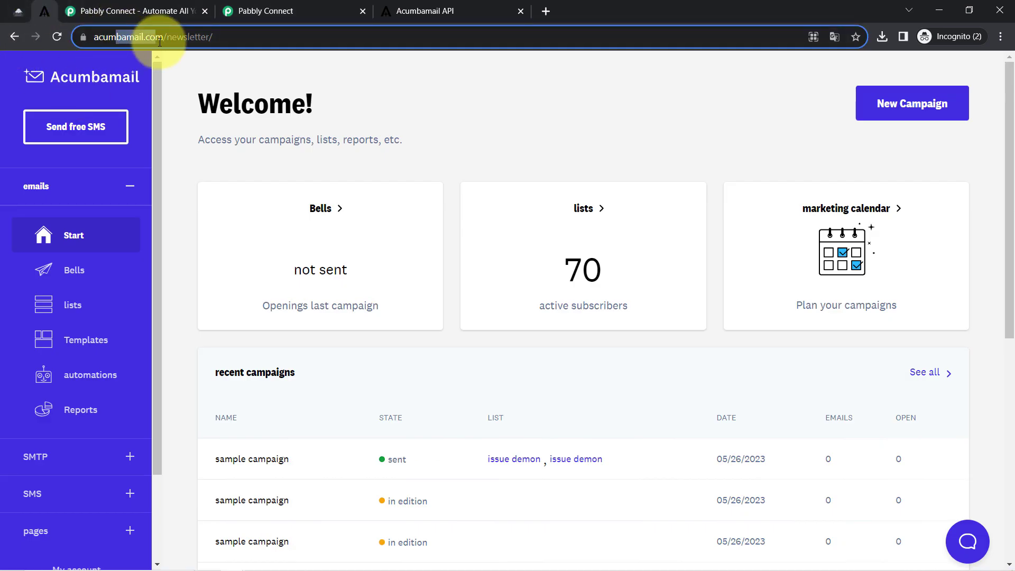
left_click(72, 303)
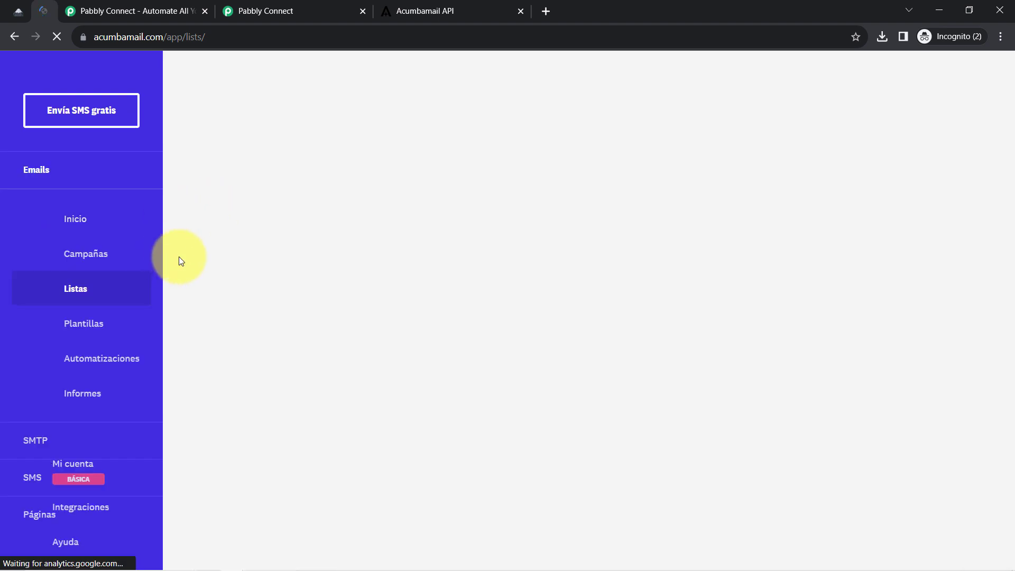
scroll(312, 318, "down", 1)
scroll(327, 352, "down", 5)
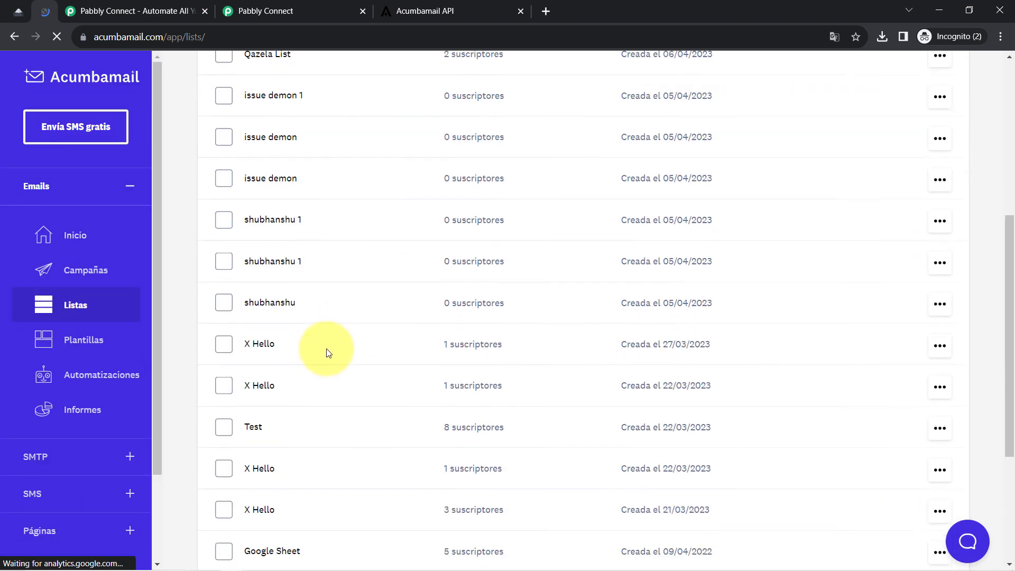
scroll(333, 351, "up", 6)
scroll(333, 352, "down", 2)
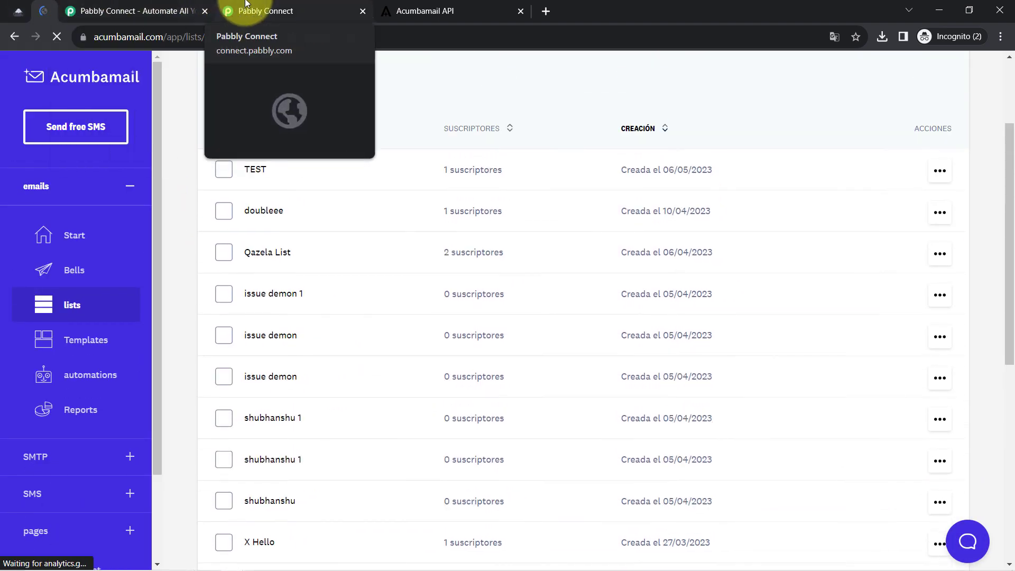
Close the Pabbly Connect homepage and Acumbamail API documentation tabs, returning to the Acumbamail Lists page.
left_click(267, 11)
left_click(204, 22)
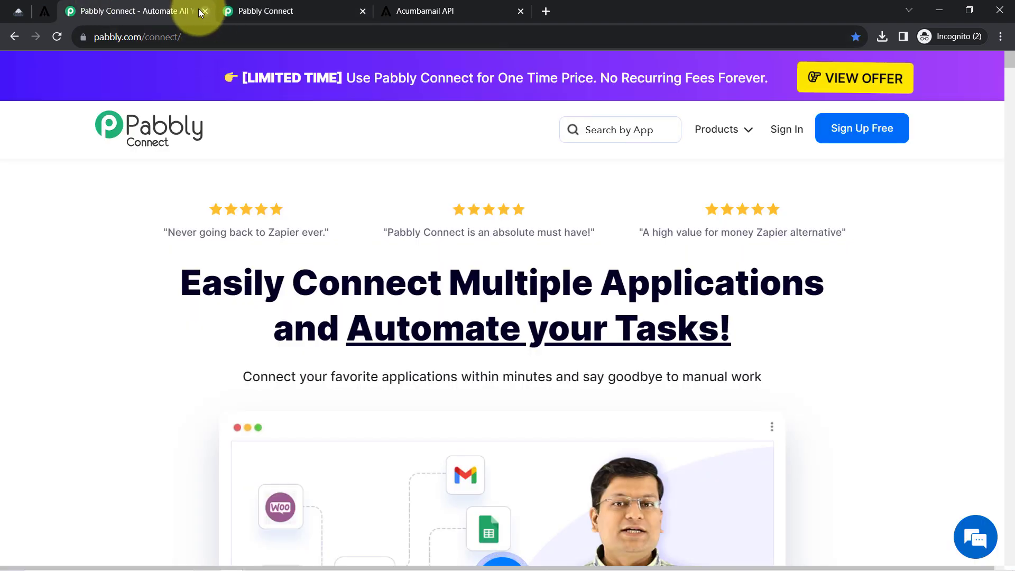
left_click(206, 10)
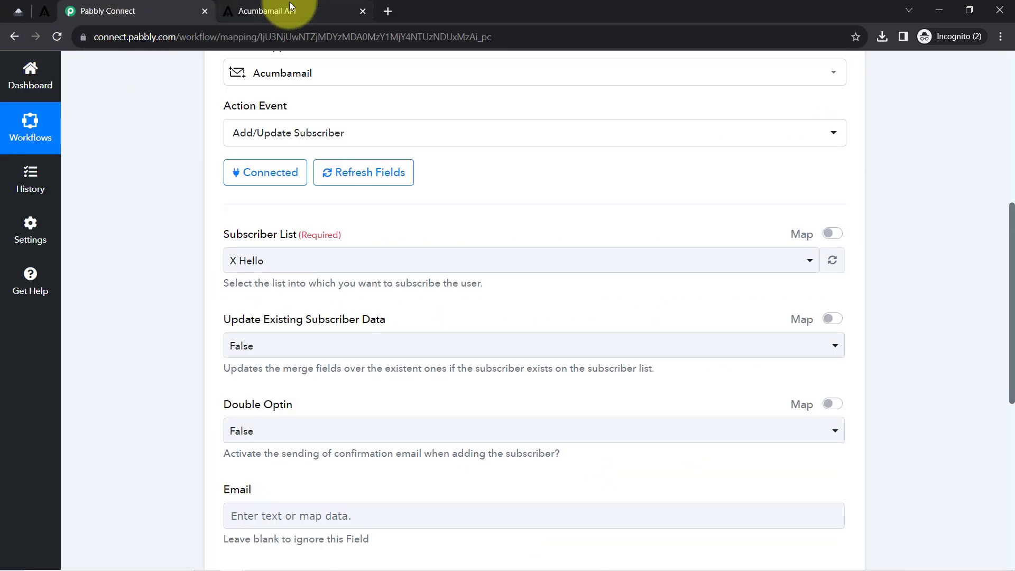
left_click(307, 8)
left_click(362, 11)
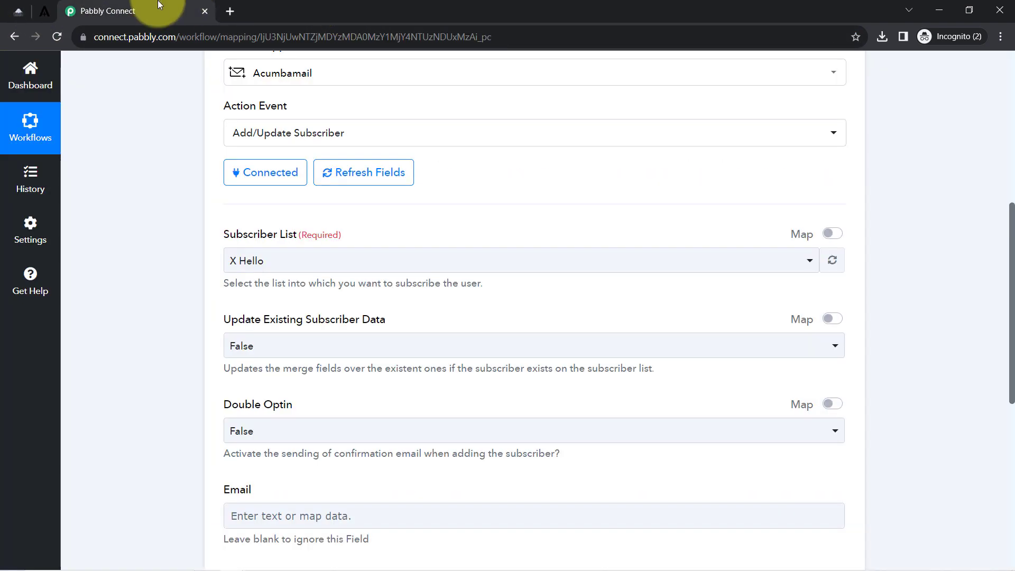
left_click(45, 11)
scroll(556, 230, "up", 1)
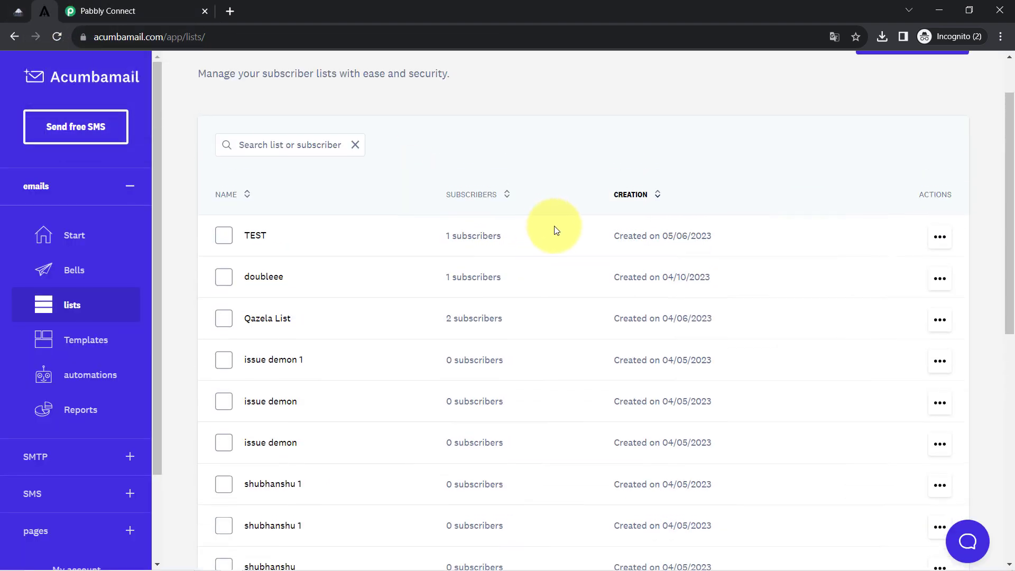
scroll(557, 231, "up", 1)
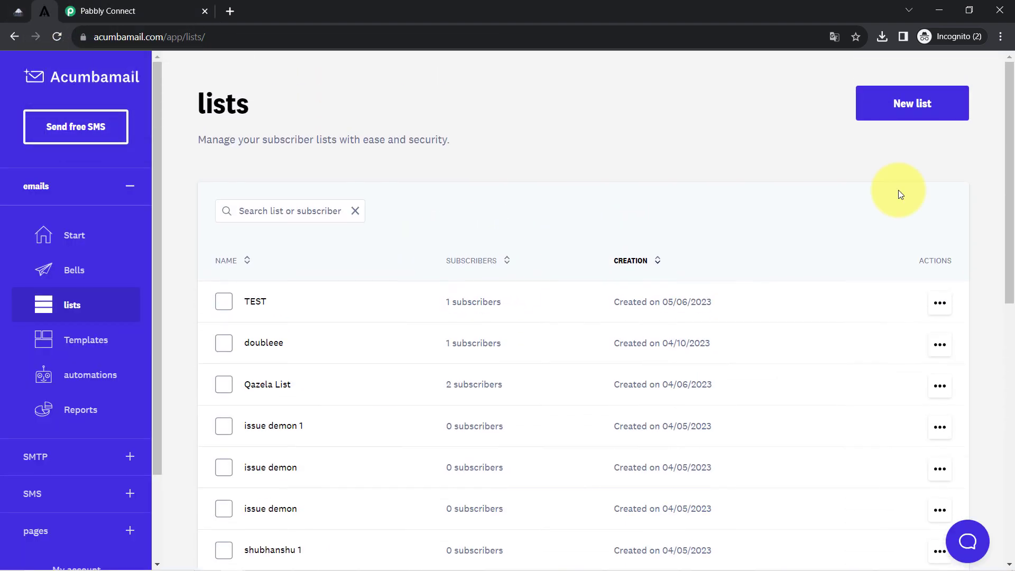
Create the Acumbamail list 'Leads/Contacts' with English as its language, then dismiss the success message.
left_click(910, 109)
left_click(530, 286)
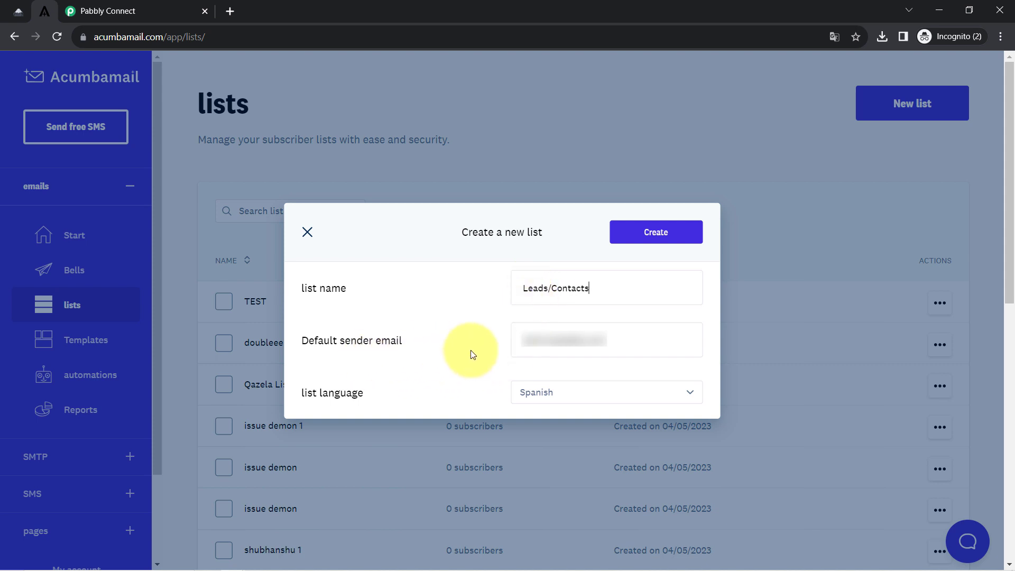
left_click(553, 393)
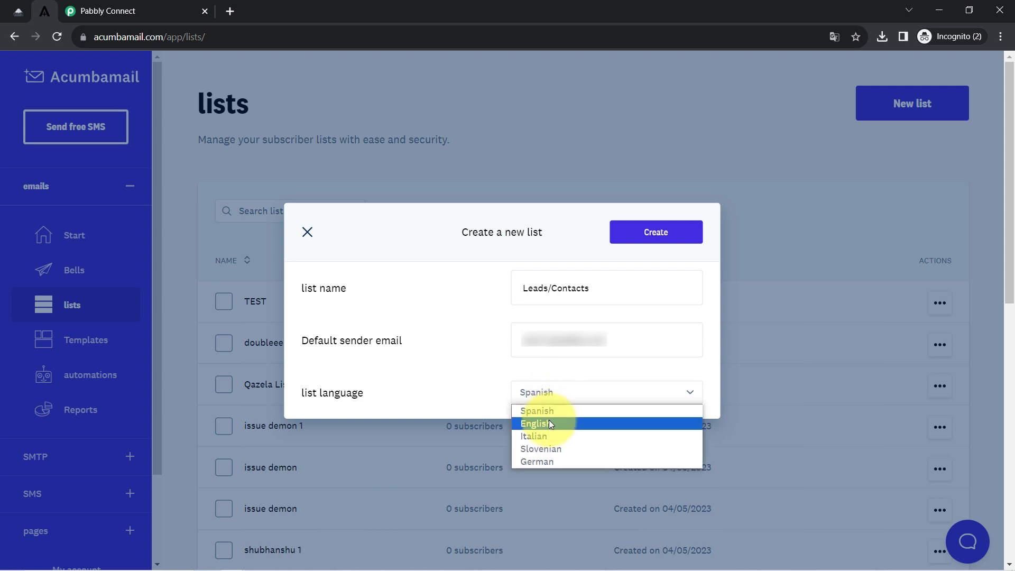
left_click(549, 423)
left_click(644, 232)
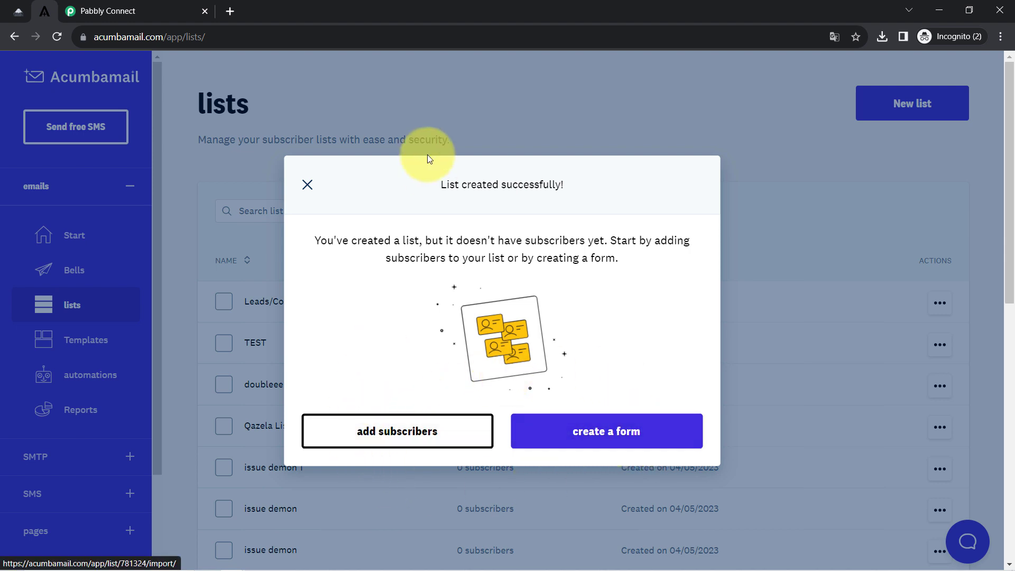
left_click(307, 186)
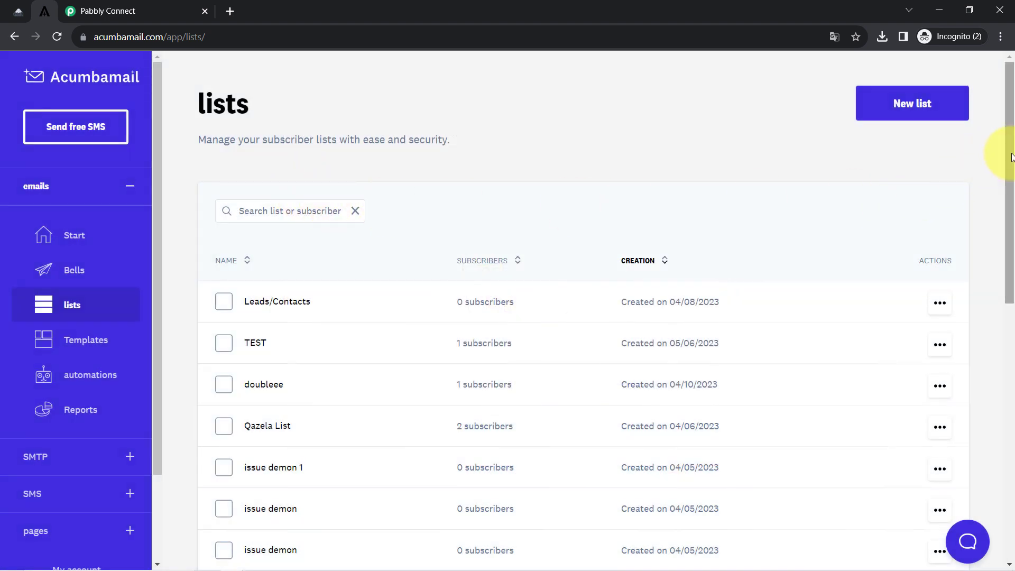
left_click_drag(1012, 156, 1011, 192)
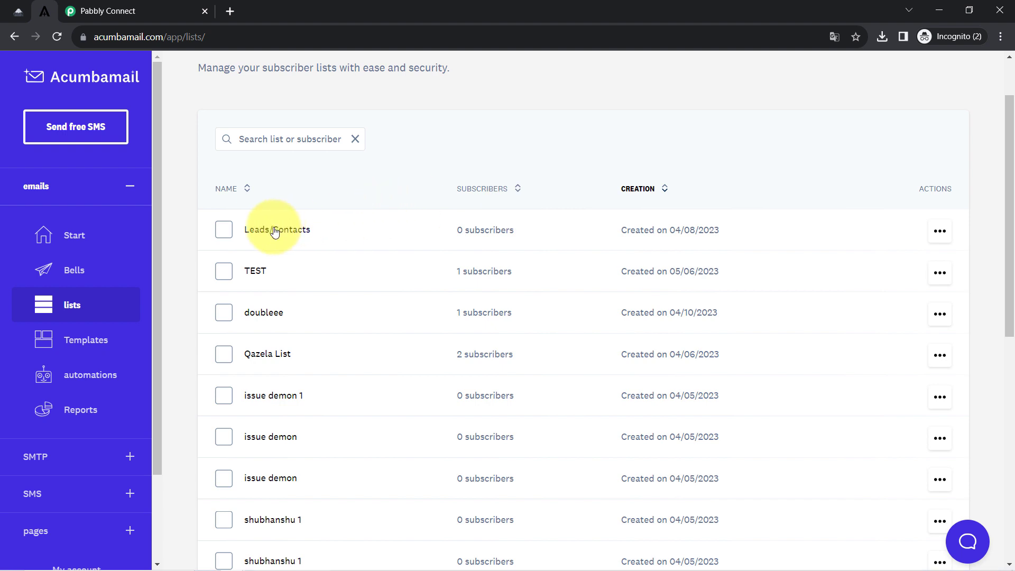
Add First Name and Last Name fields to the Leads/Contacts list.
left_click(290, 233)
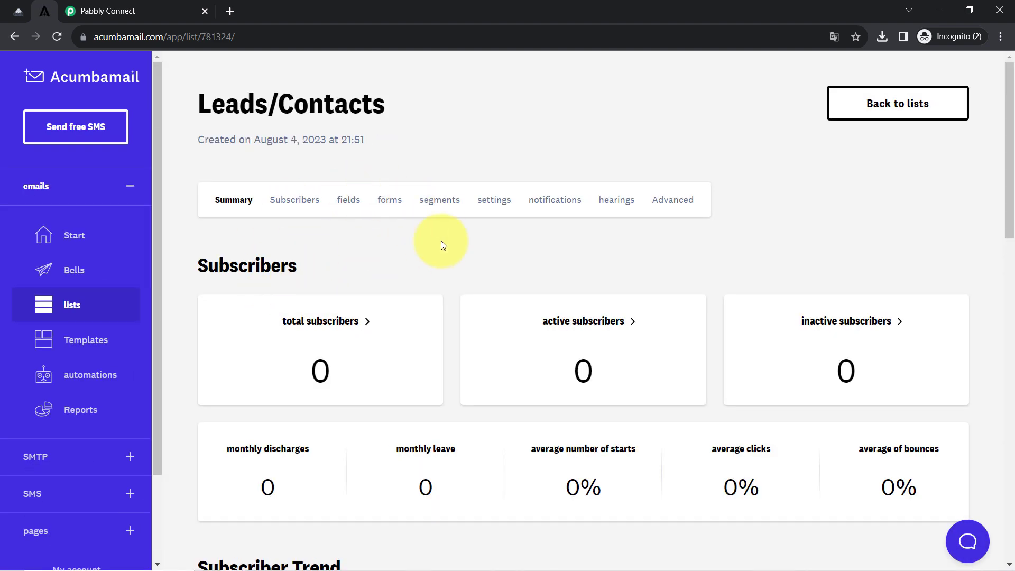
left_click(347, 208)
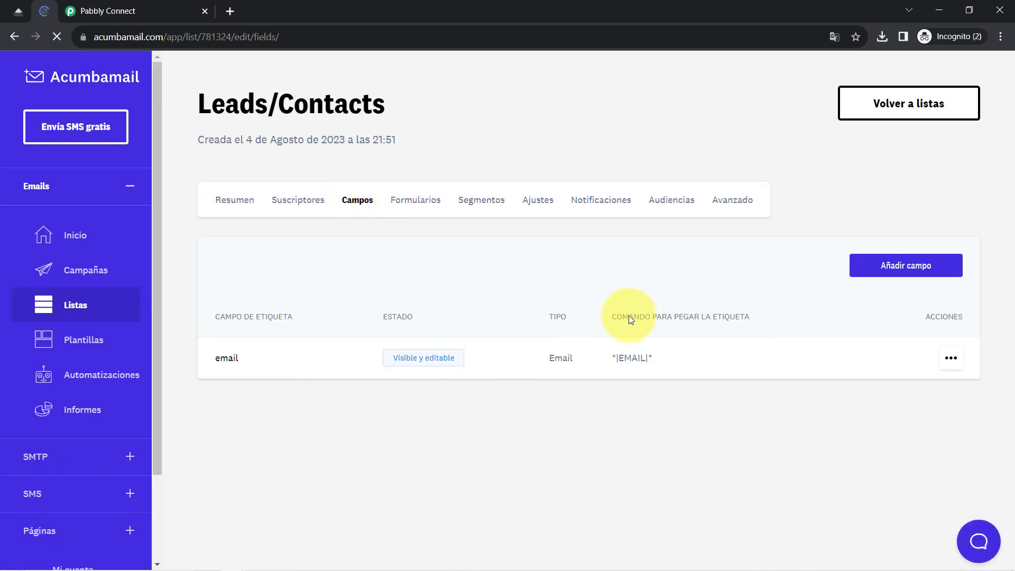
left_click(901, 277)
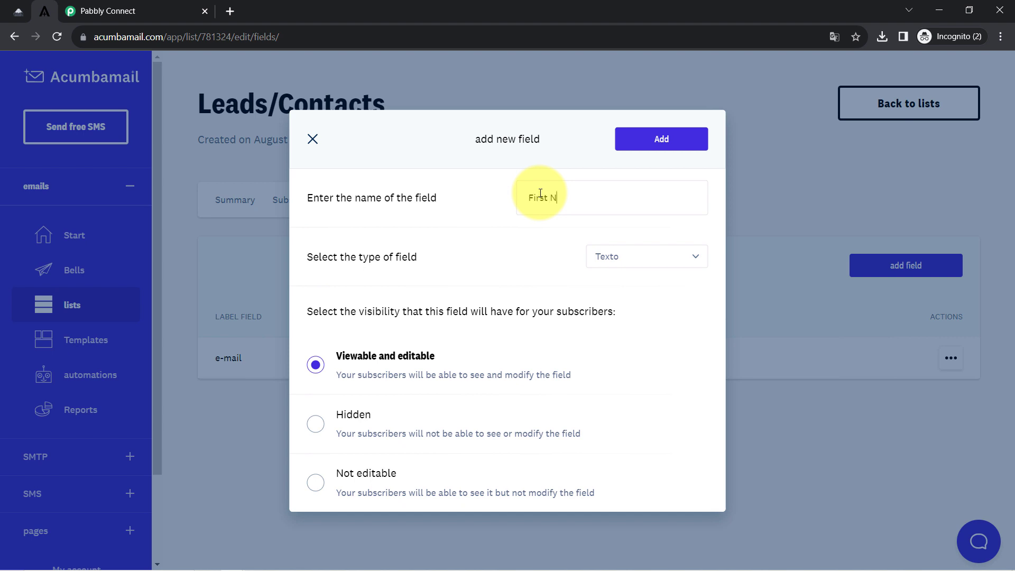
left_click(656, 143)
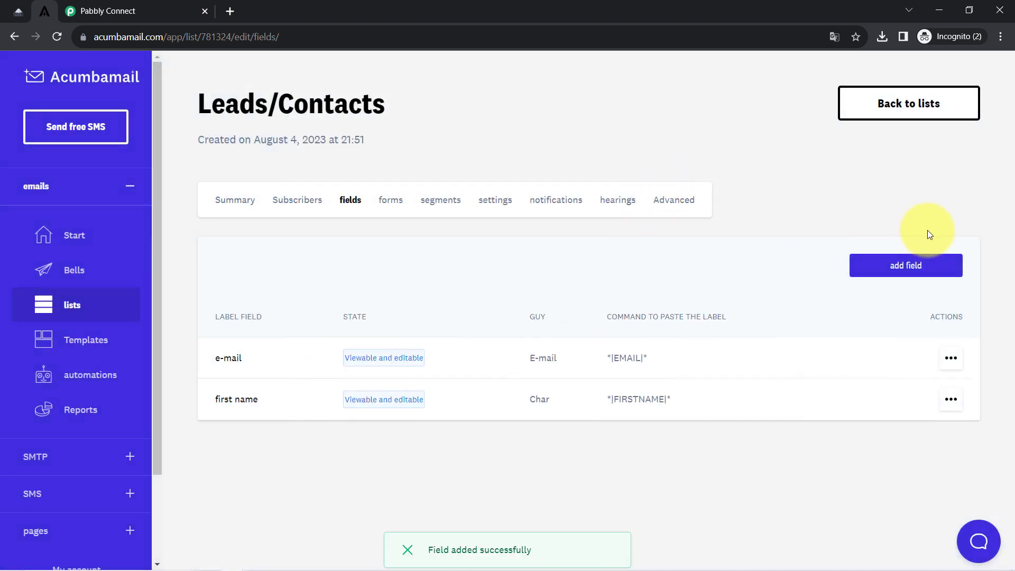
left_click(906, 265)
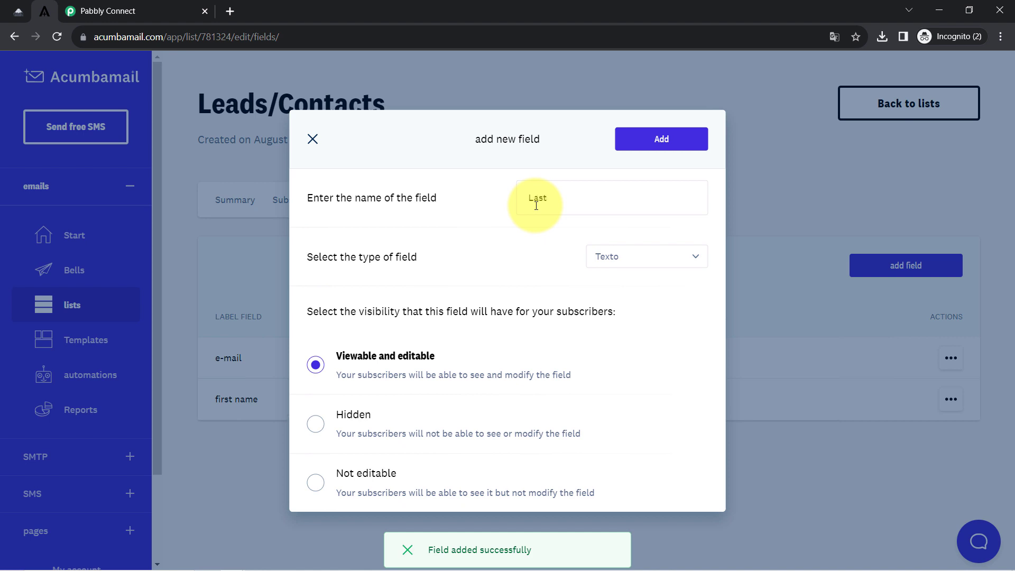
left_click(660, 139)
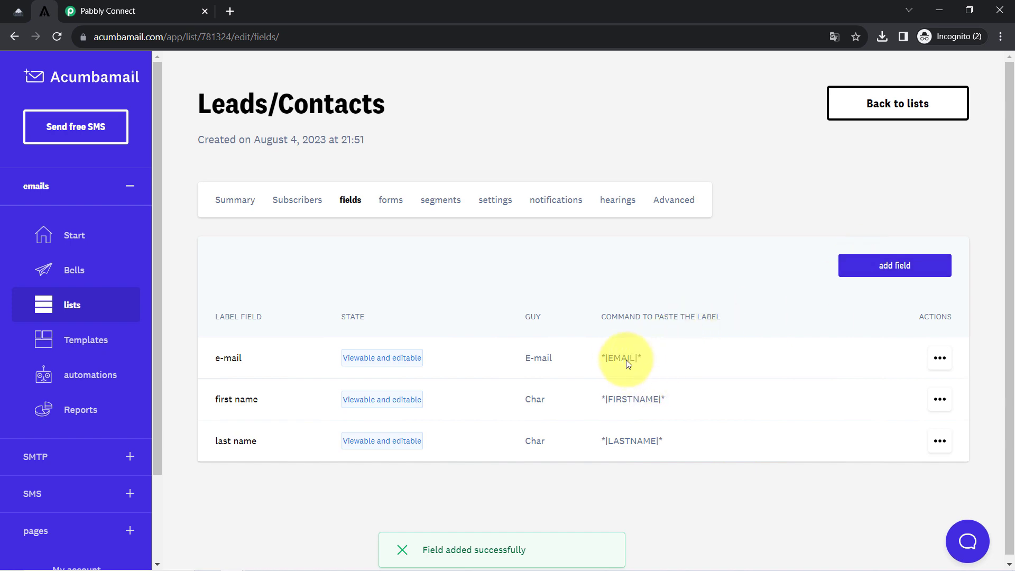
Add a Mobile Number field to the list and go back to the Pabbly Connect workflow.
left_click(893, 265)
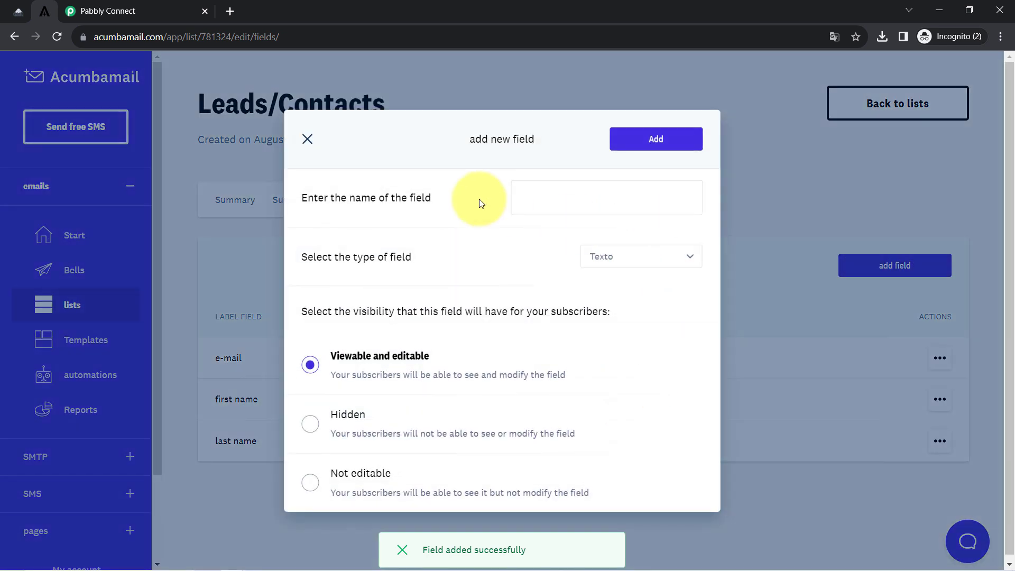
left_click(564, 199)
type("Mobile Number")
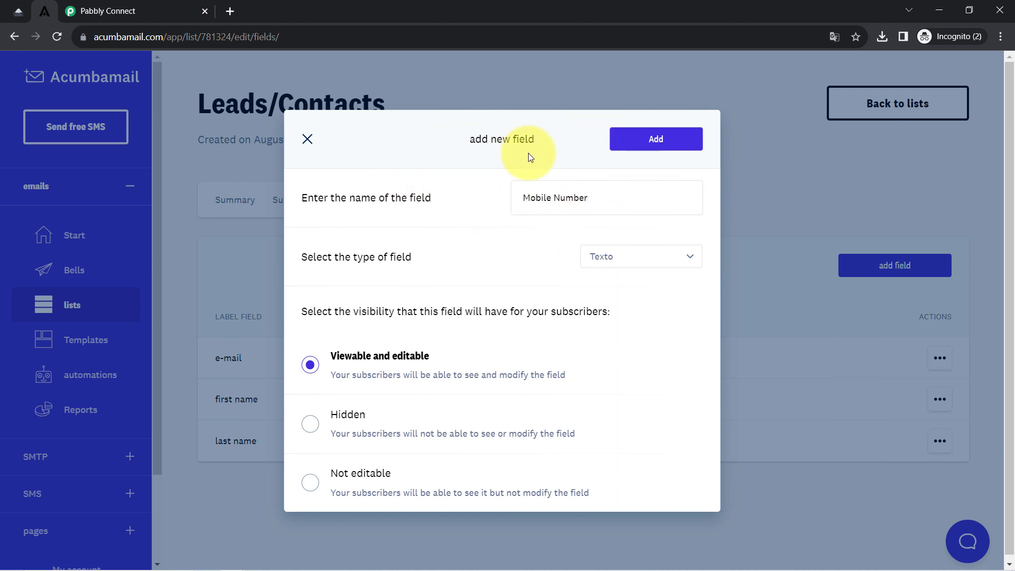
left_click(646, 144)
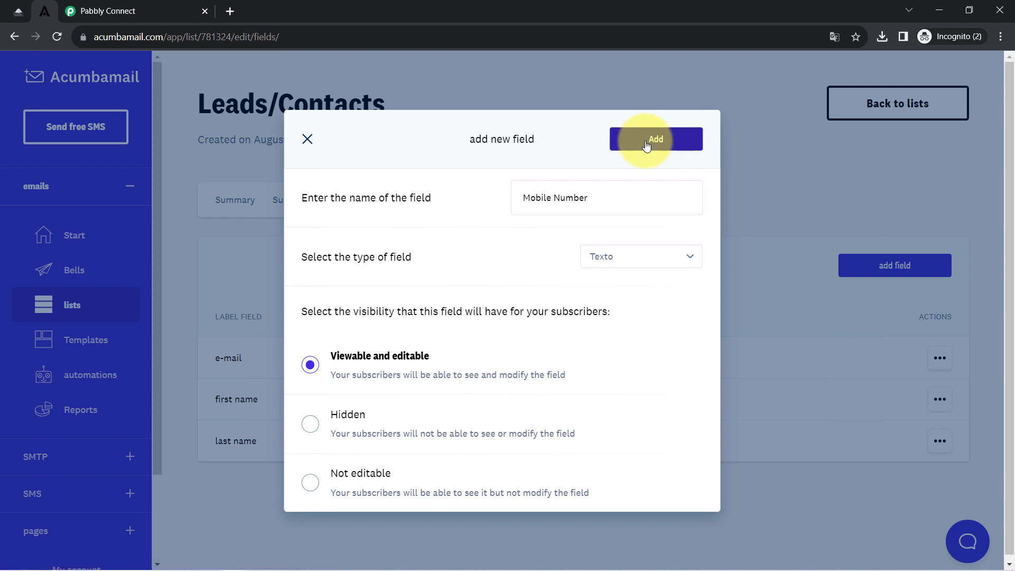
scroll(458, 344, "down", 2)
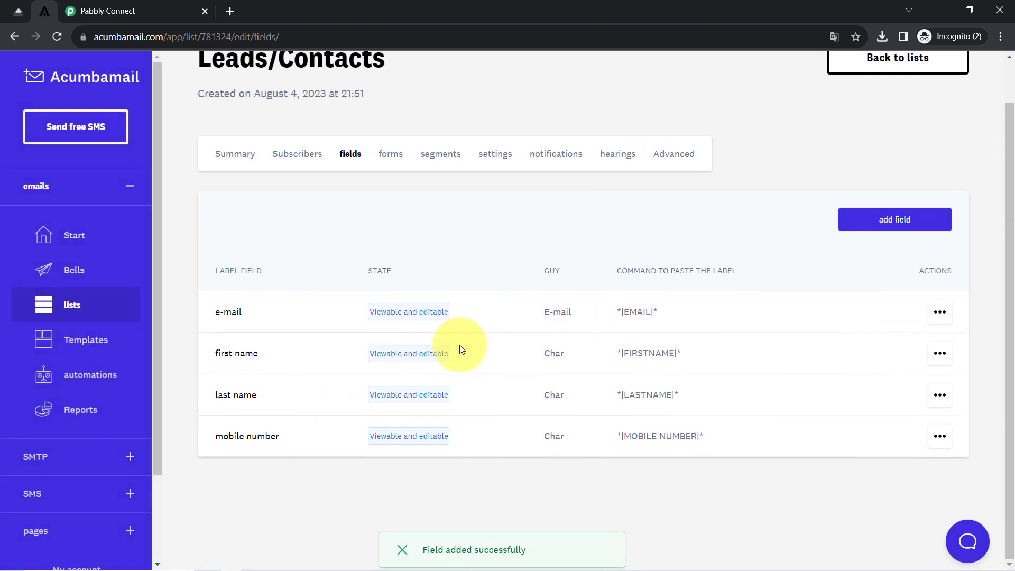
scroll(459, 345, "up", 2)
left_click(88, 5)
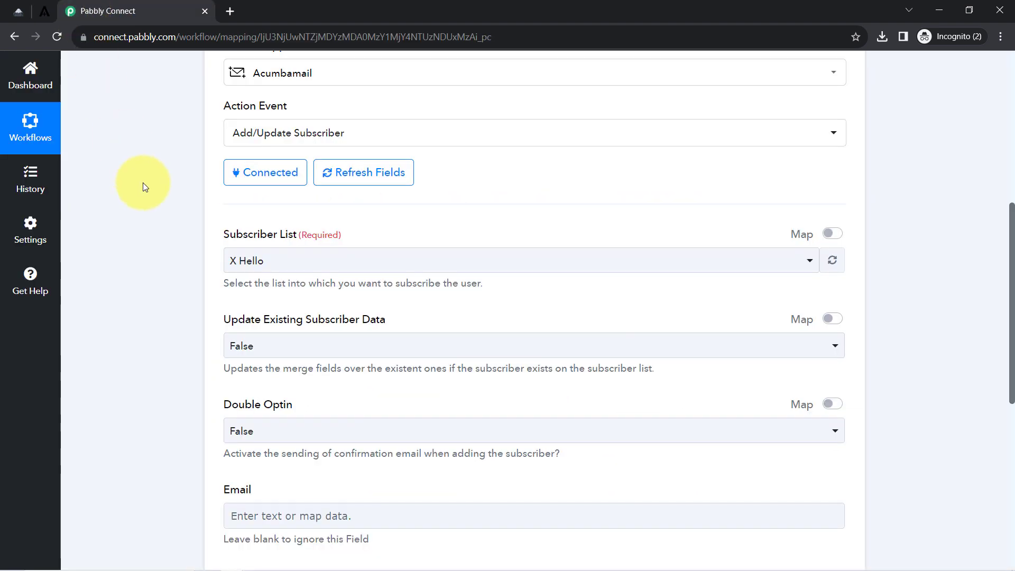
Reload the Acumbamail subscriber lists and choose Leads/Contacts by searching 'lea'.
left_click(293, 268)
left_click(291, 267)
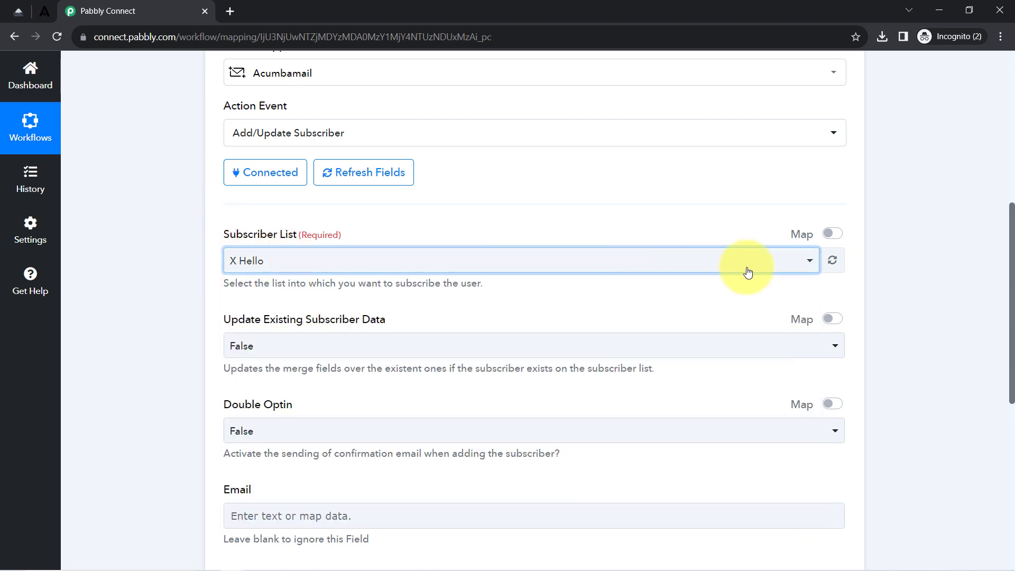
left_click(833, 262)
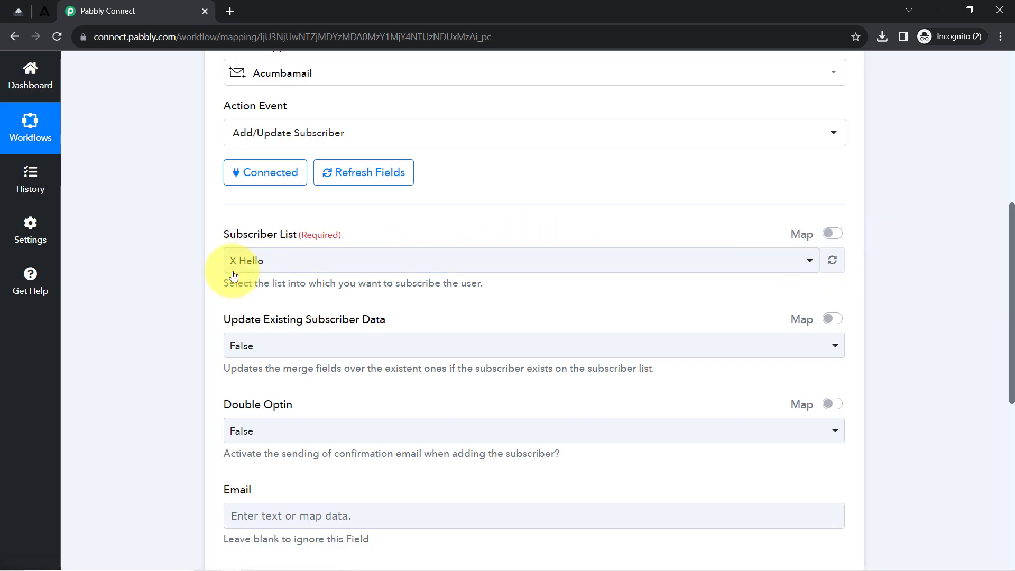
left_click(229, 273)
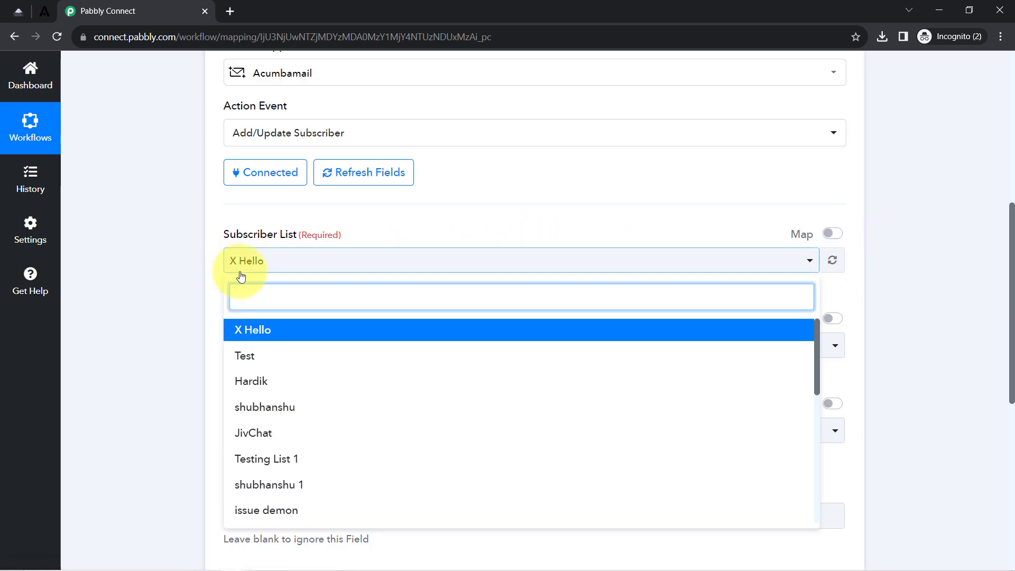
left_click(270, 294)
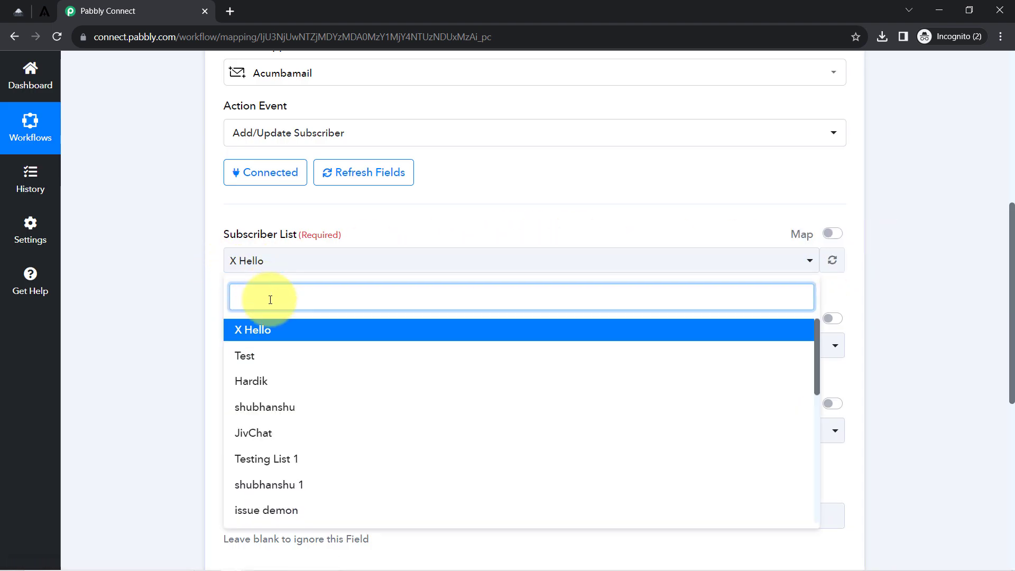
type("lea")
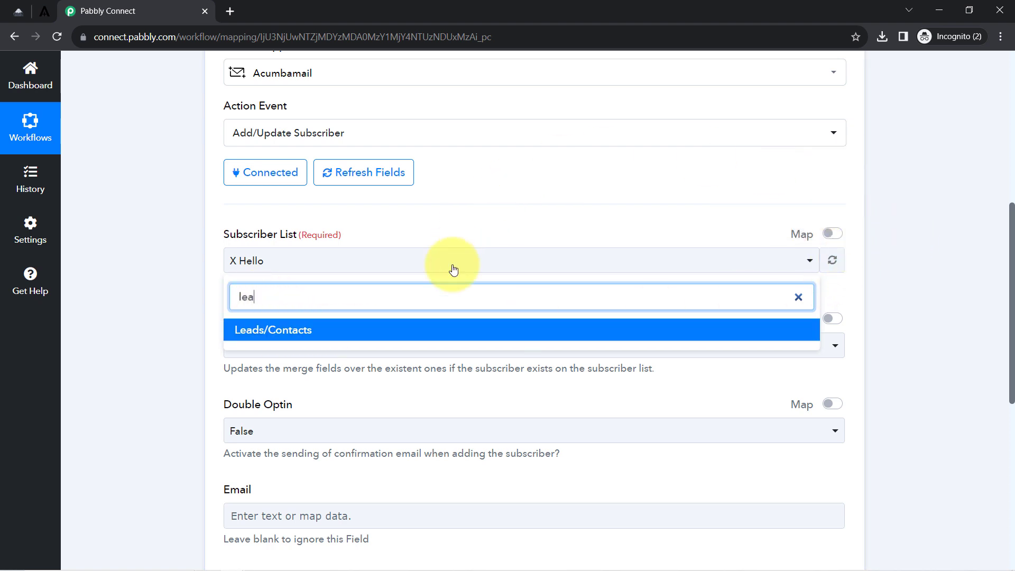
left_click(298, 330)
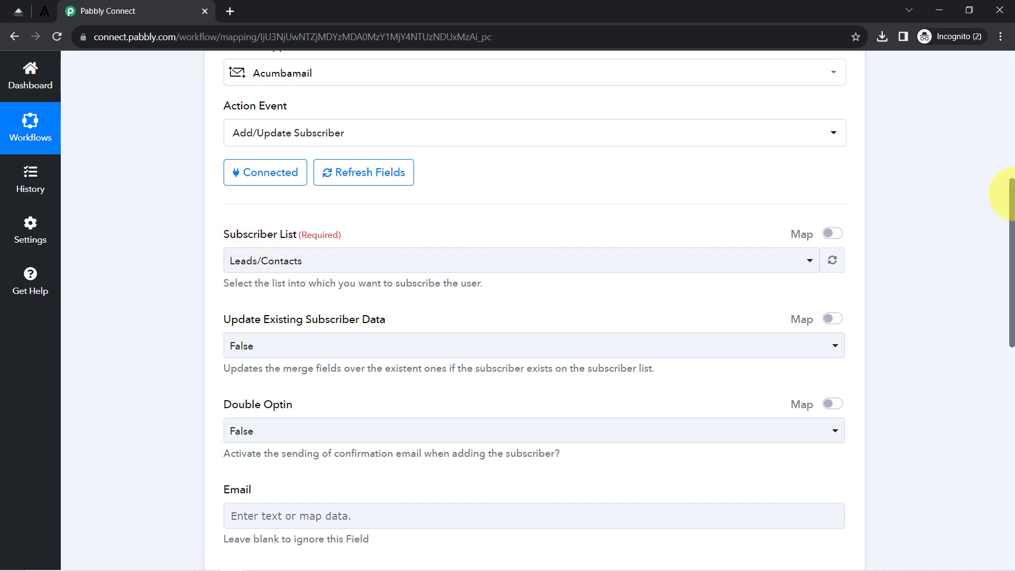
Highlight the Acumbamail Email, First Name, Last Name and Mobile Number fields that need filling.
left_click_drag(1012, 195, 1009, 297)
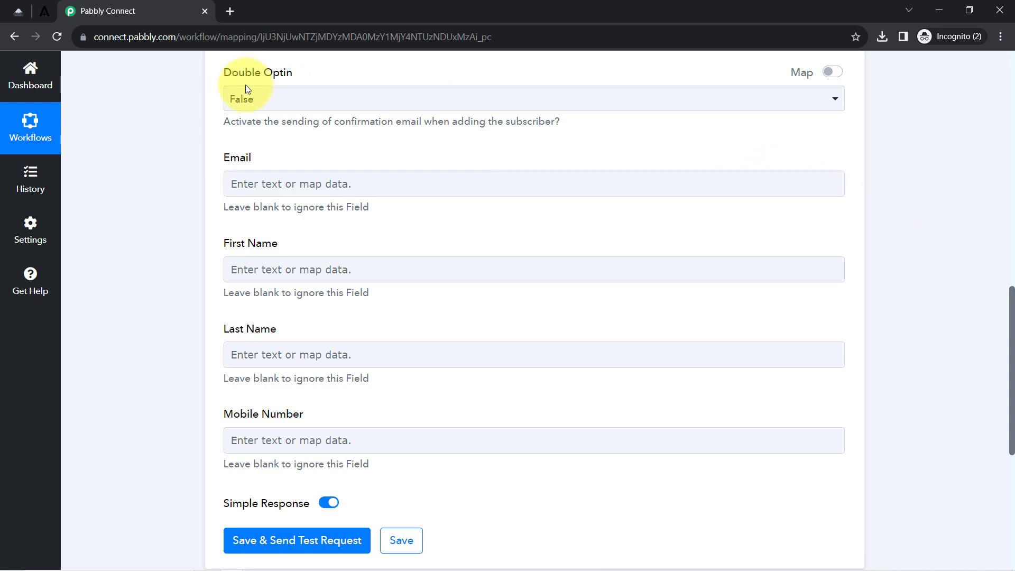
left_click_drag(224, 159, 274, 158)
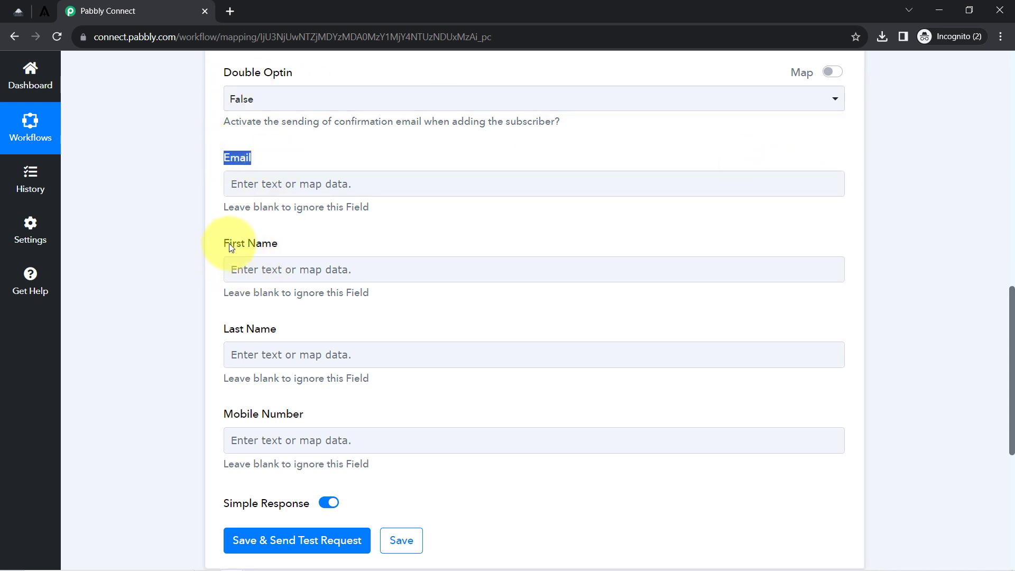
left_click_drag(230, 244, 275, 254)
left_click_drag(229, 329, 276, 331)
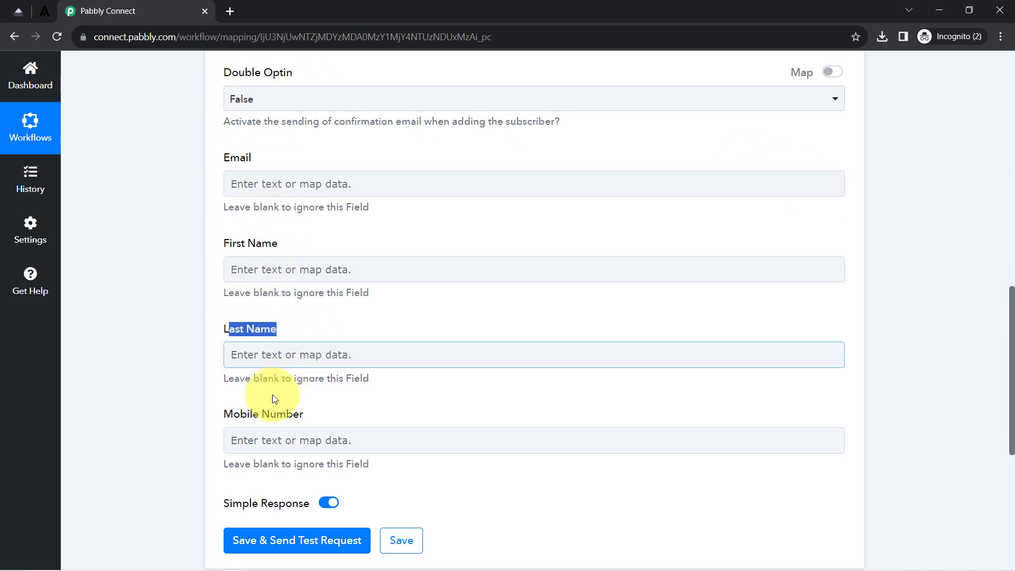
left_click_drag(223, 414, 237, 413)
left_click_drag(268, 378, 315, 413)
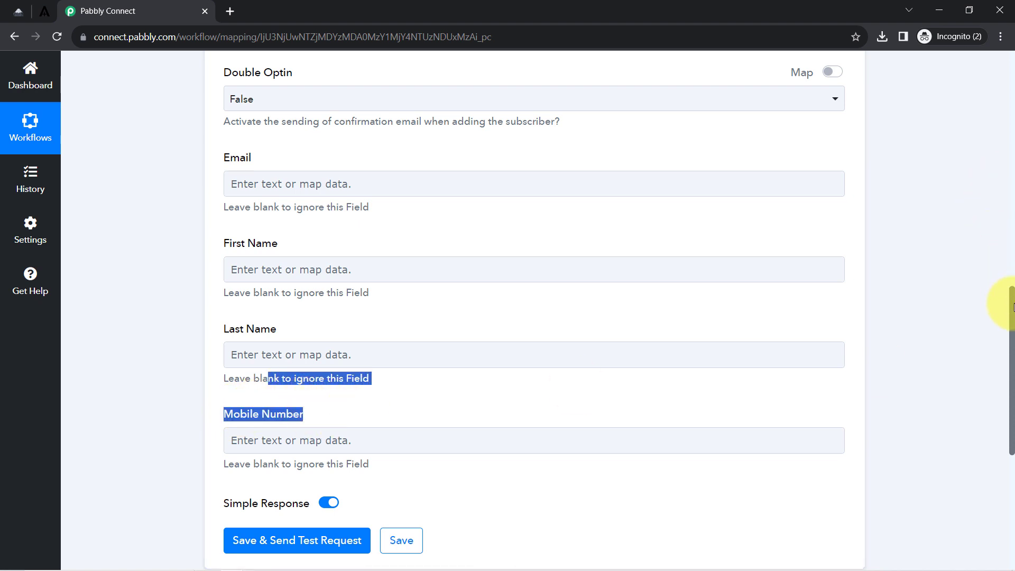
left_click_drag(1012, 305, 967, 104)
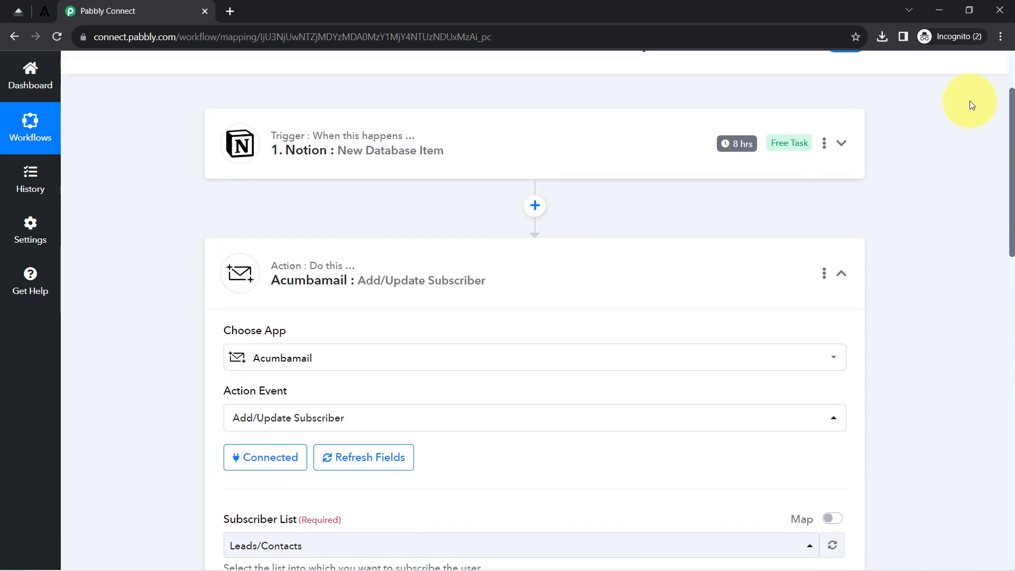
Expand the Notion trigger and select the email address in its received test response.
left_click(293, 140)
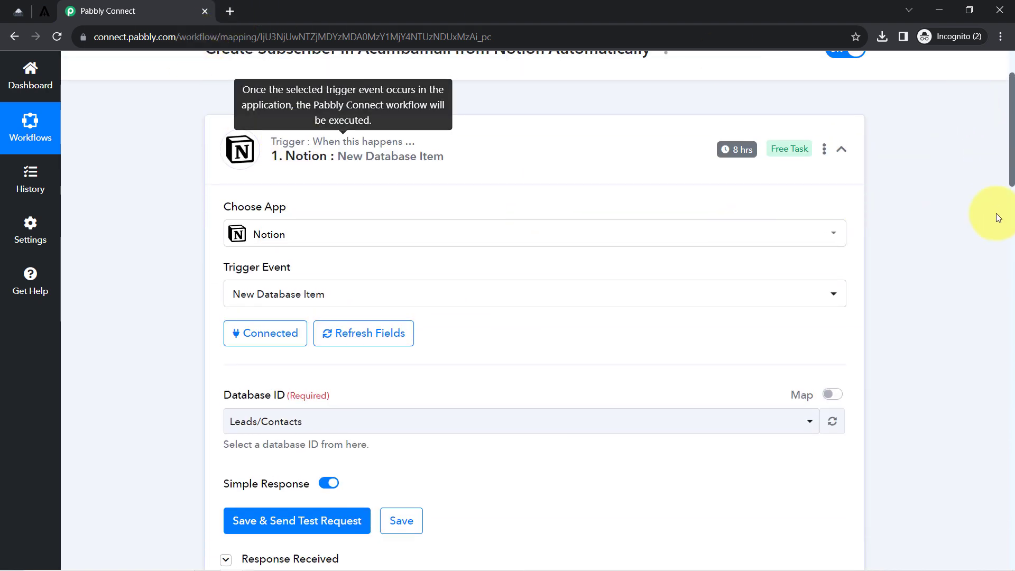
left_click_drag(1012, 123, 997, 227)
scroll(798, 249, "up", 3)
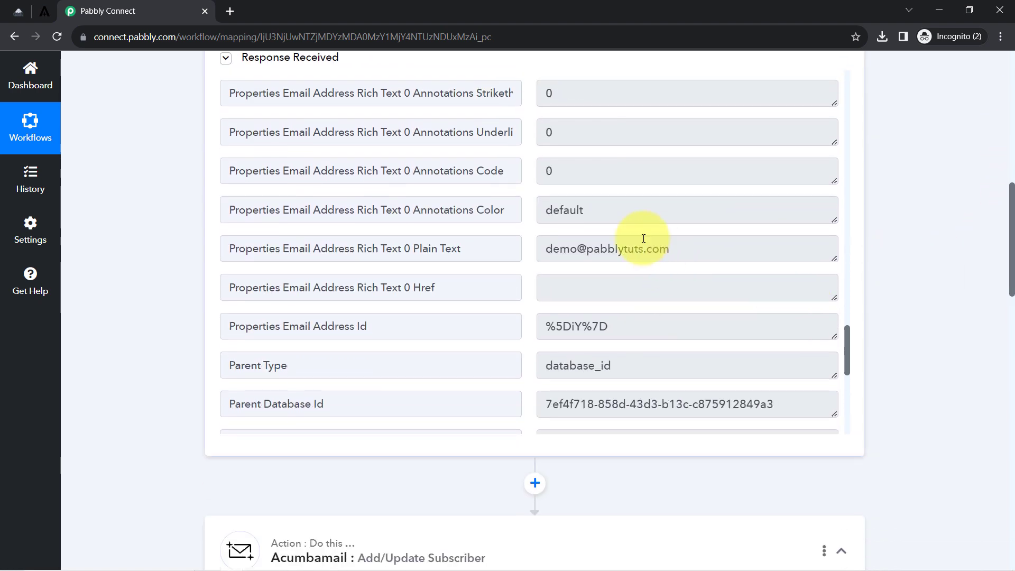
left_click(645, 244)
key("ctrl+a")
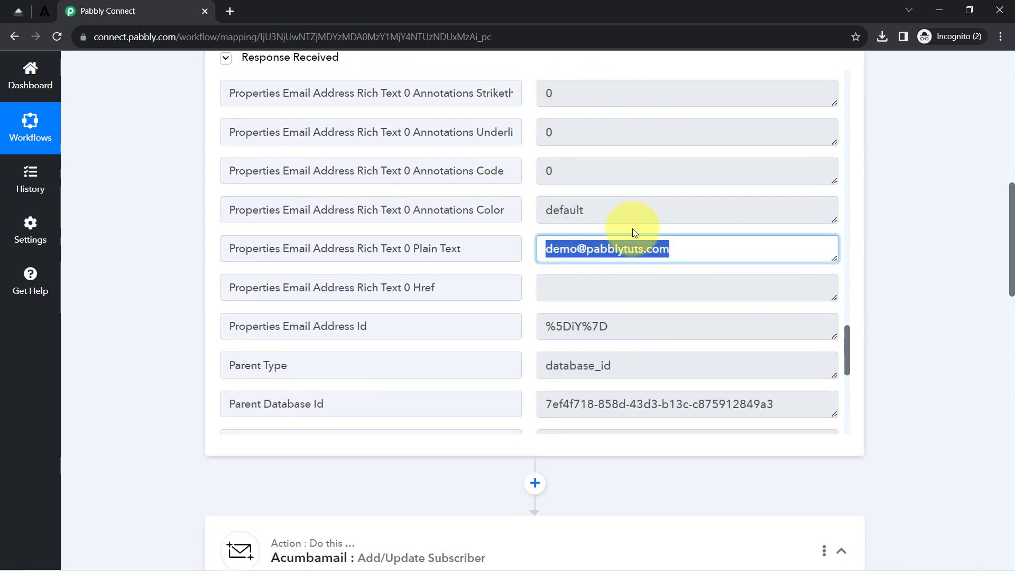
left_click_drag(1012, 211, 983, 407)
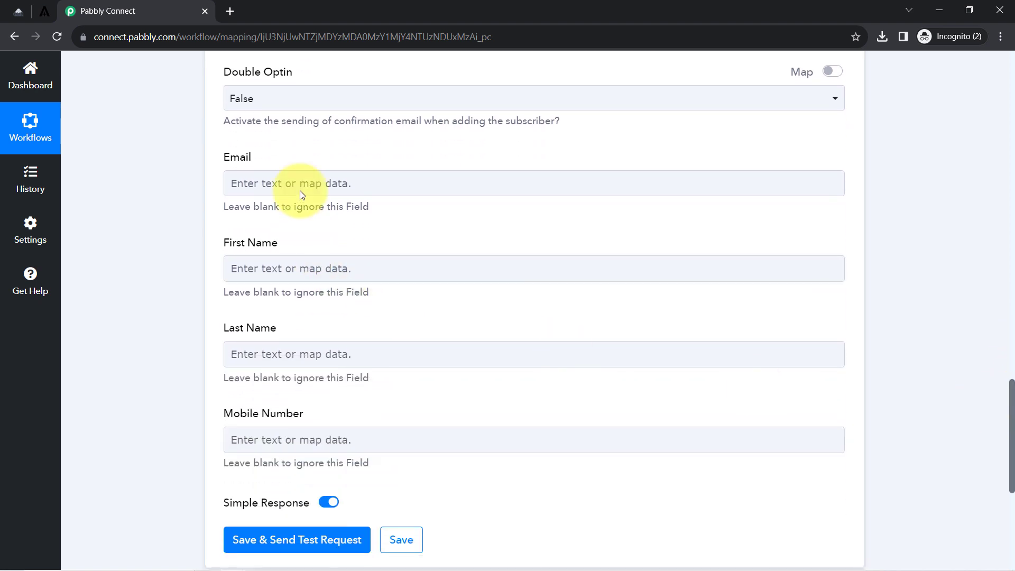
Map the Notion email address into the Acumbamail Email field.
left_click(285, 182)
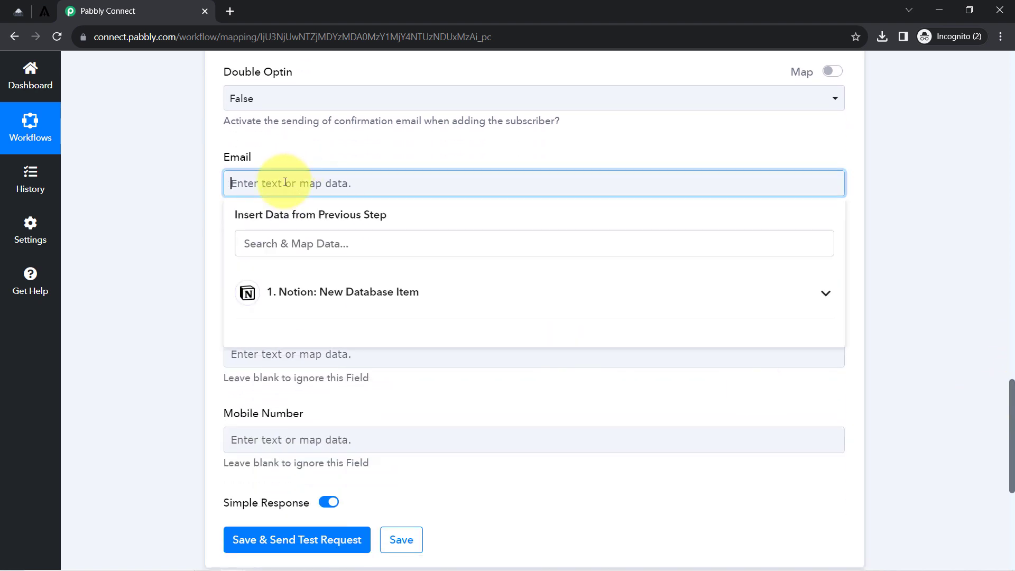
left_click(317, 290)
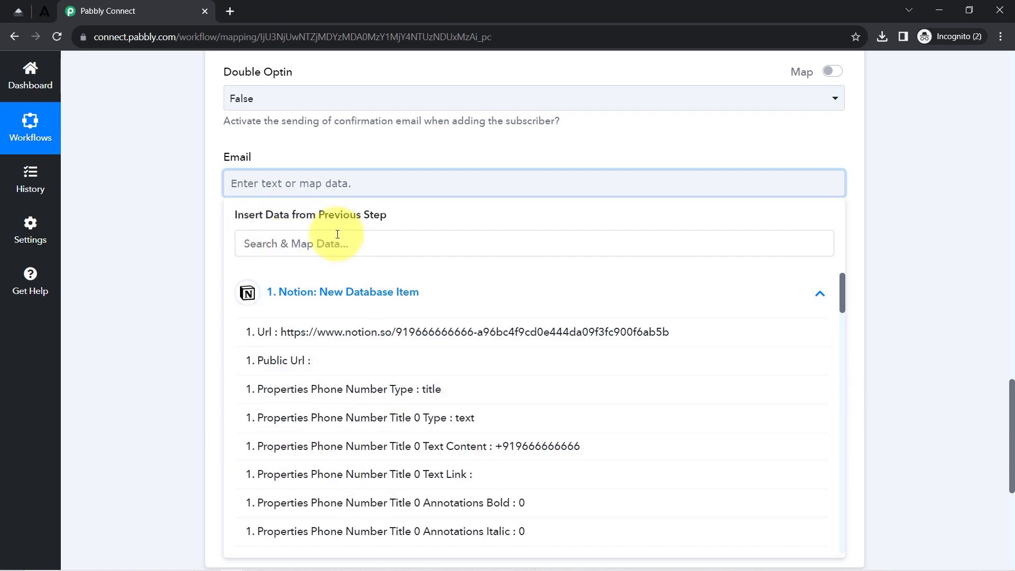
left_click(296, 247)
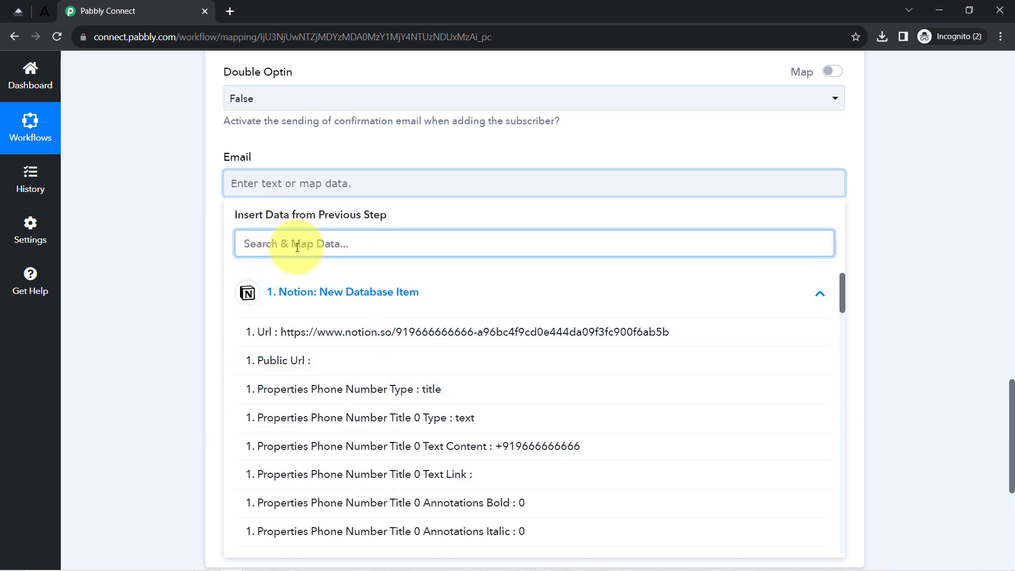
type("@")
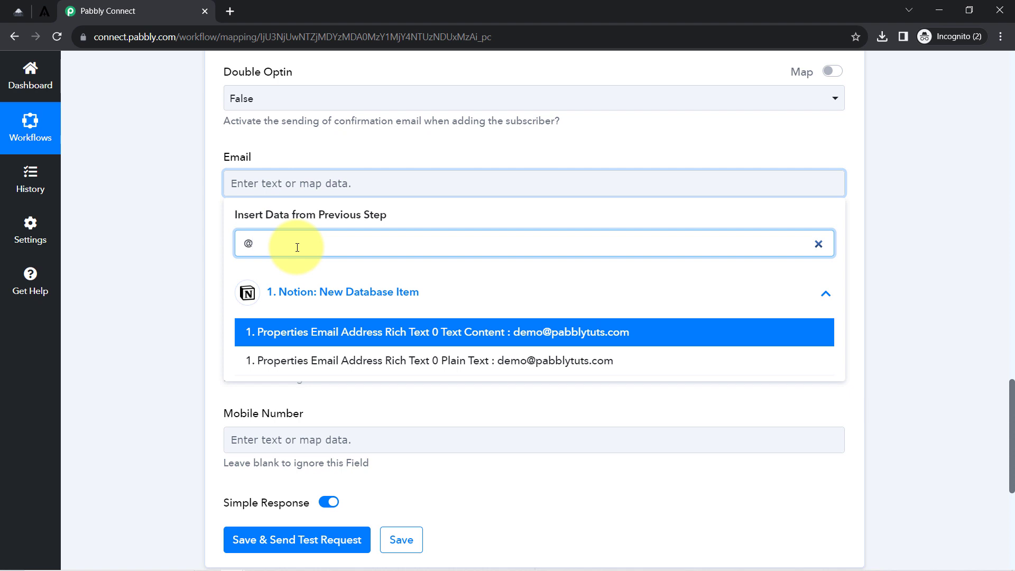
left_click(383, 332)
left_click(465, 201)
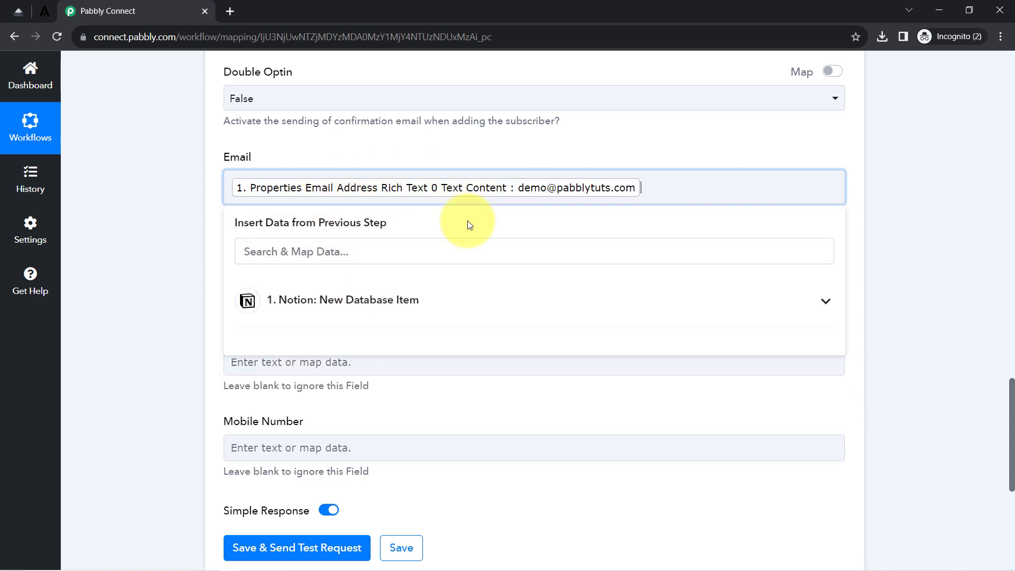
left_click(188, 208)
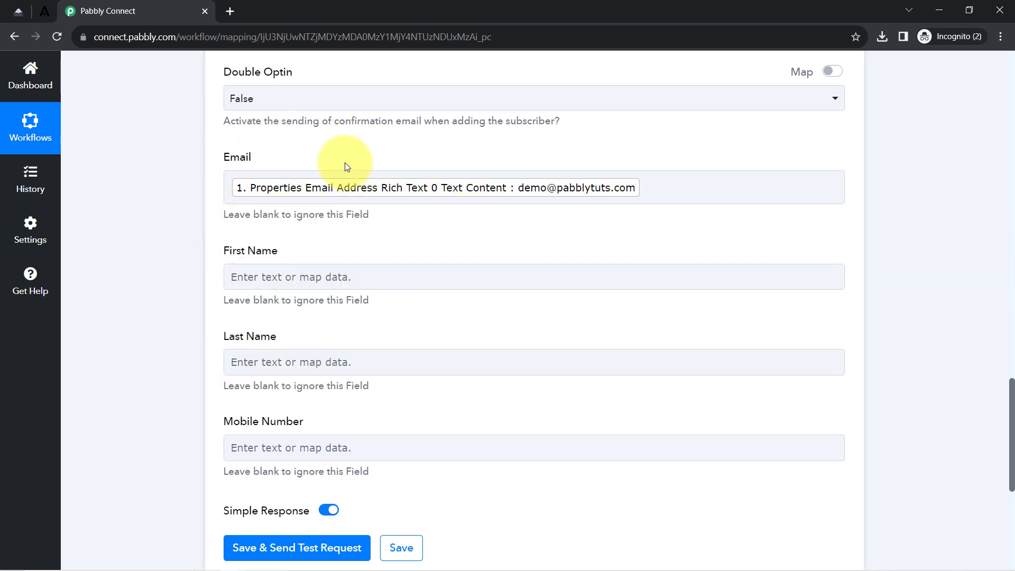
Map the Notion first name value 'Demo' into the First Name field.
left_click(248, 278)
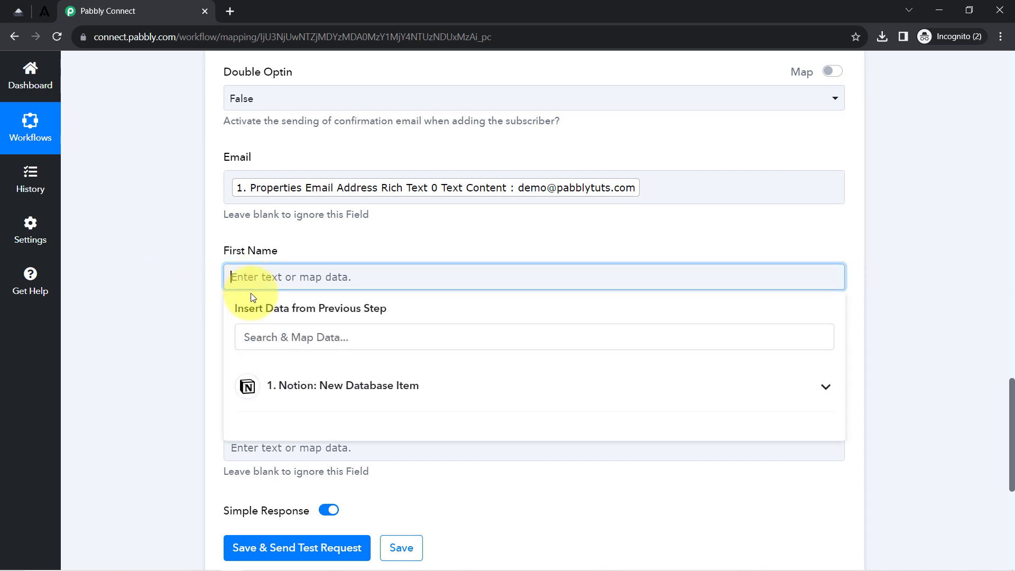
left_click(254, 334)
type("ddem")
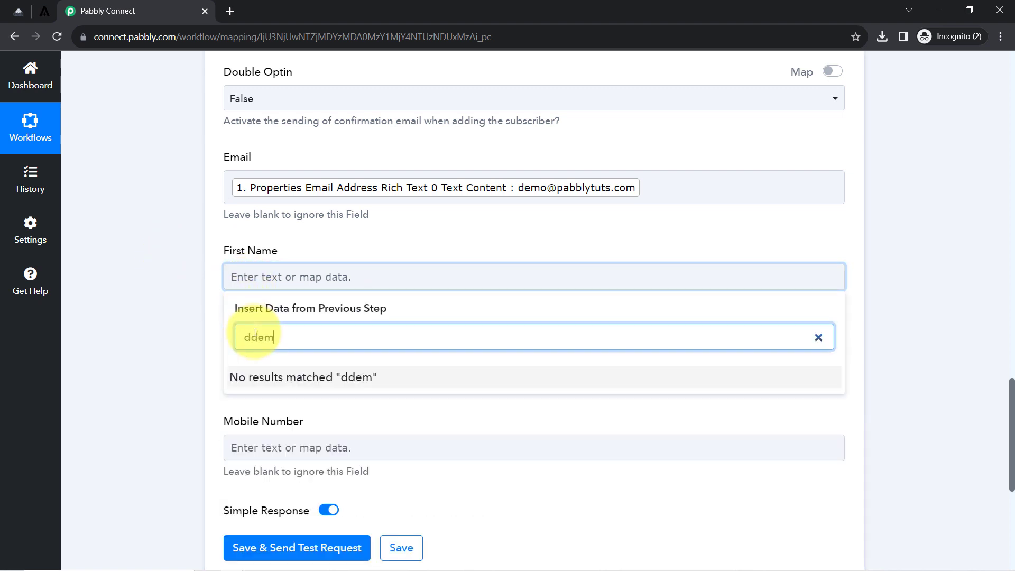
key("BackSpace")
key("BackSpace")
type("e")
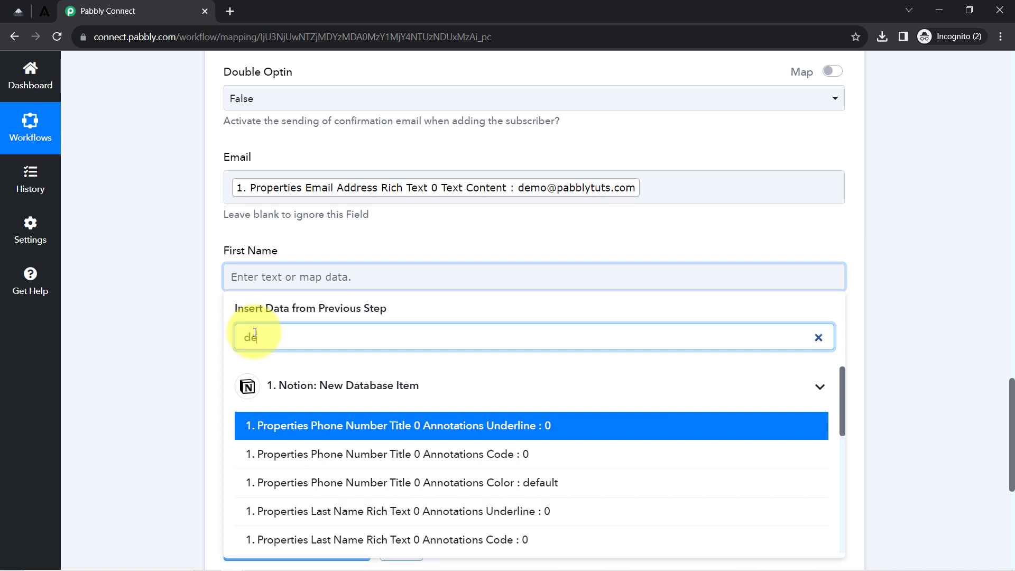
type("m")
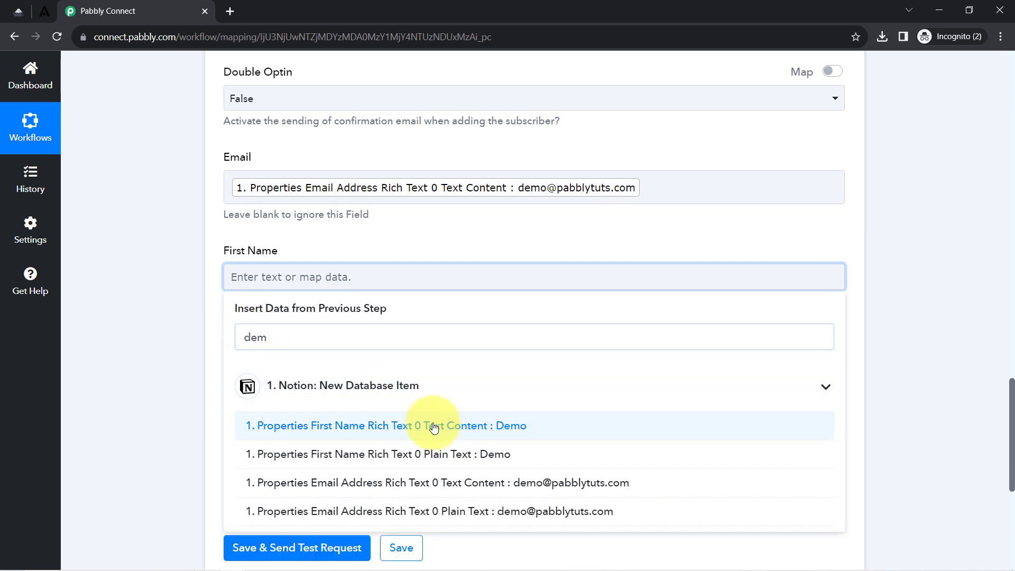
left_click(421, 353)
left_click(163, 297)
scroll(281, 254, "down", 3)
Map the Notion last name value 'User' into the Last Name field.
left_click(272, 238)
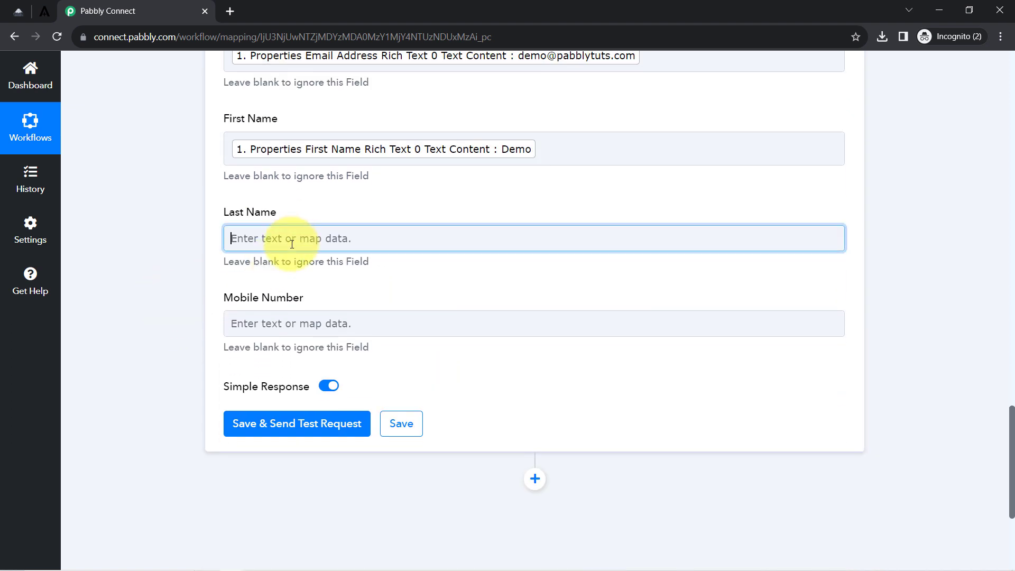
left_click(267, 304)
type("u")
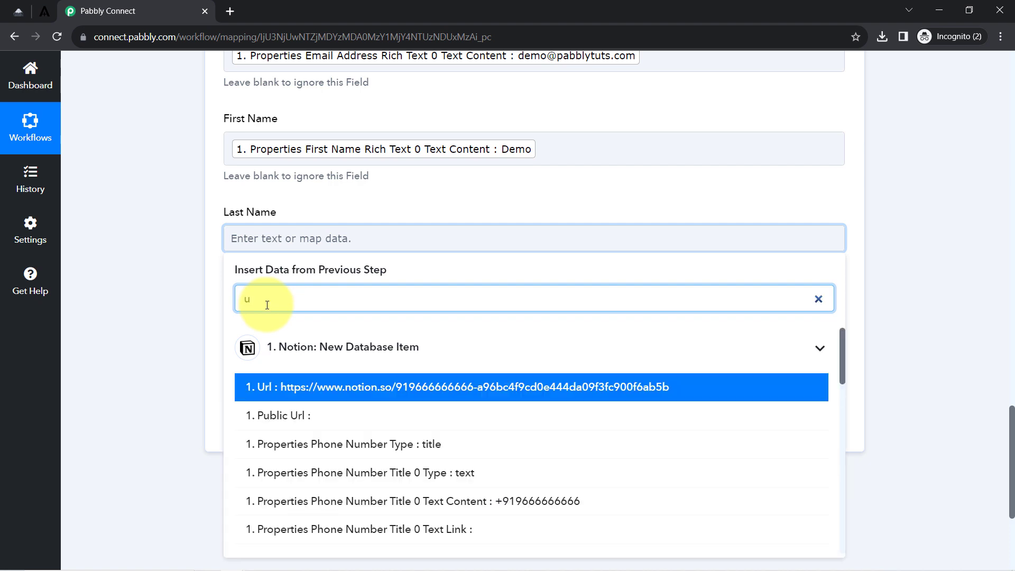
type("ser")
left_click(446, 386)
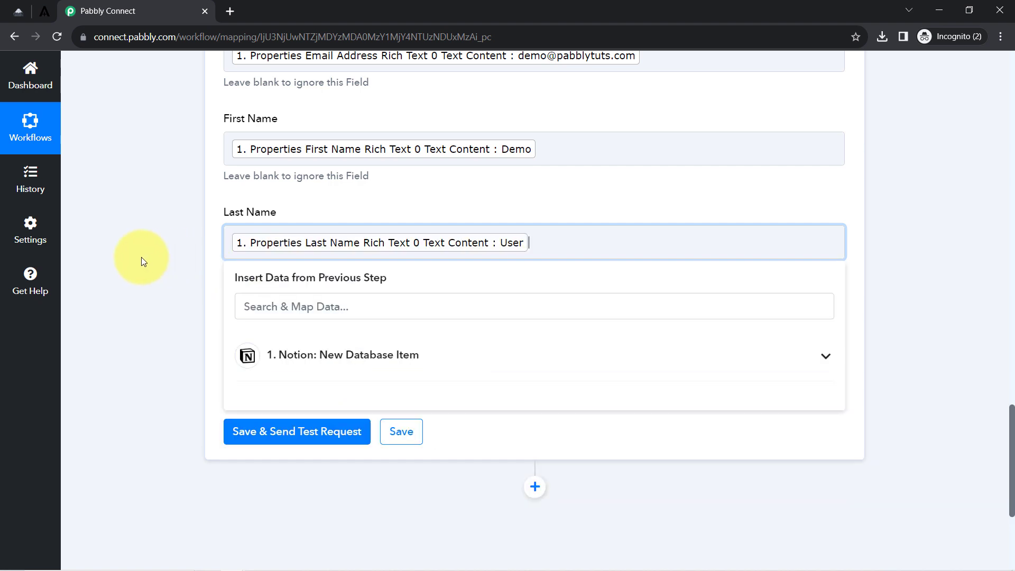
left_click(141, 258)
left_click(258, 329)
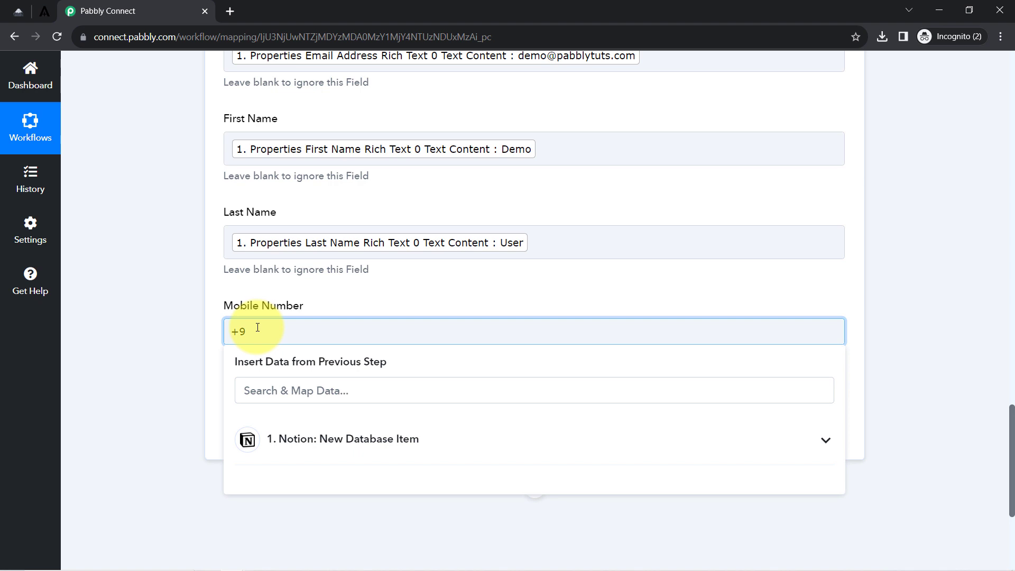
Map the Notion phone number into the Mobile Number field, searching '96'.
left_click(8, 8)
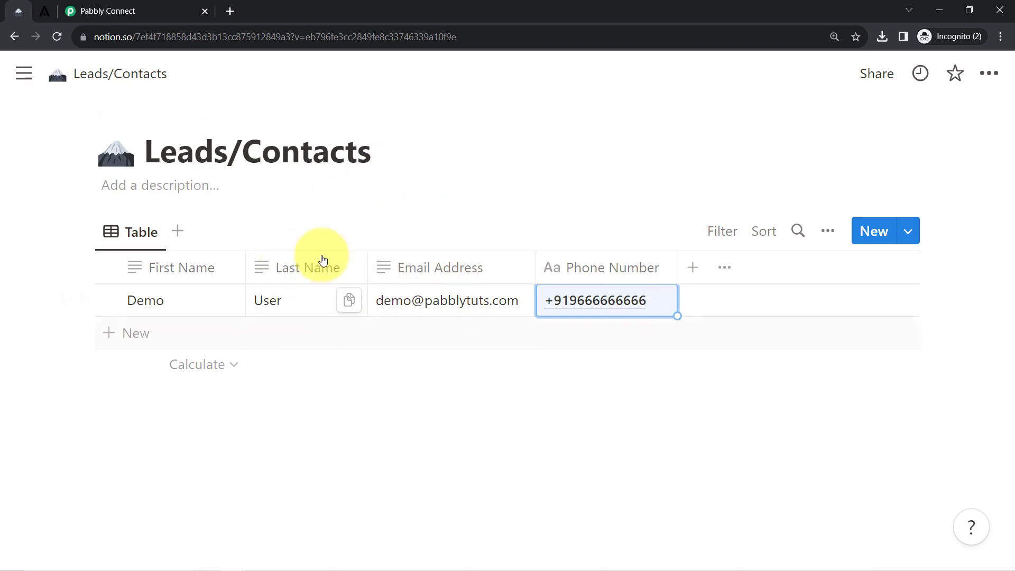
left_click(134, 8)
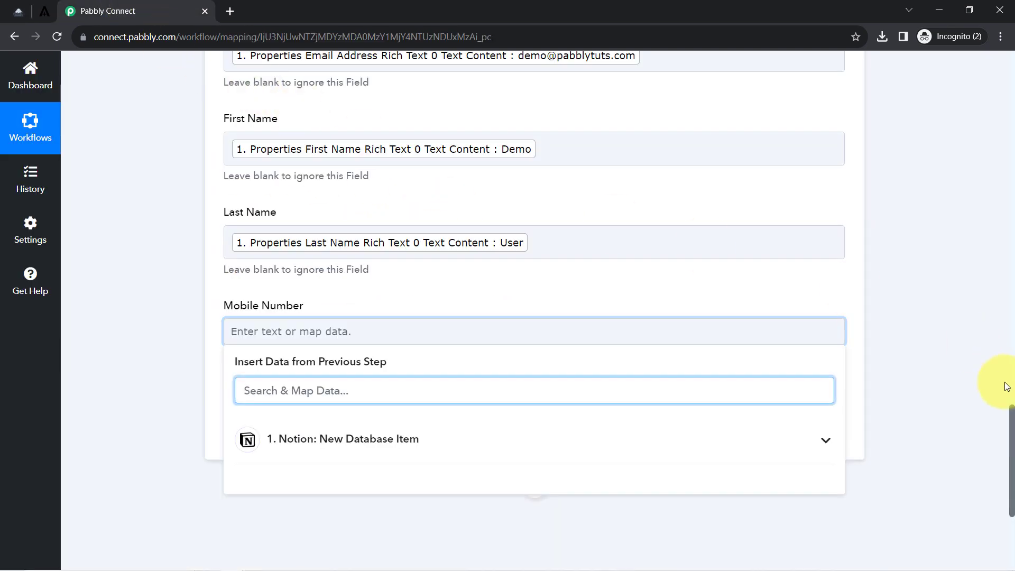
left_click_drag(1012, 421, 991, 436)
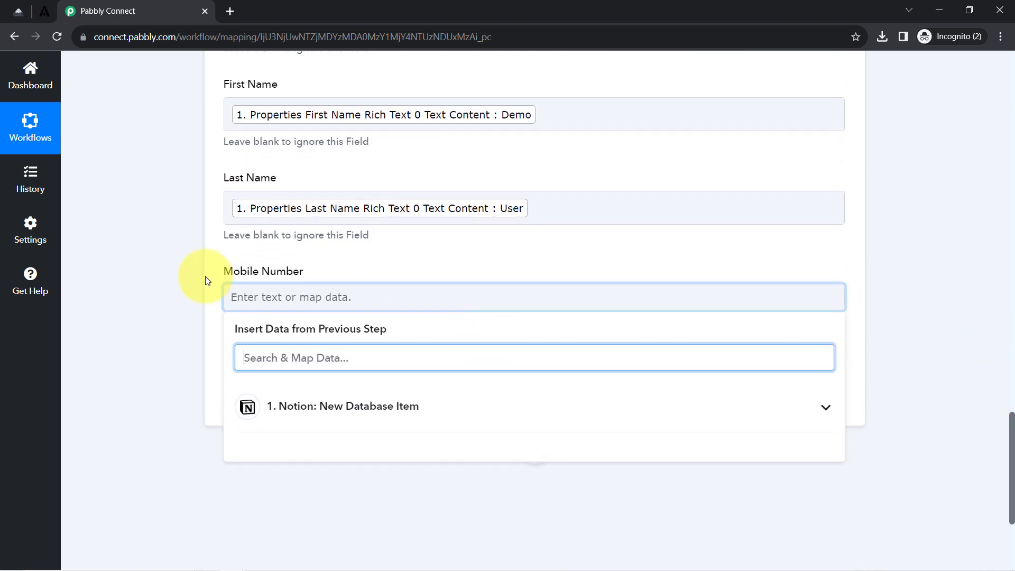
type("96")
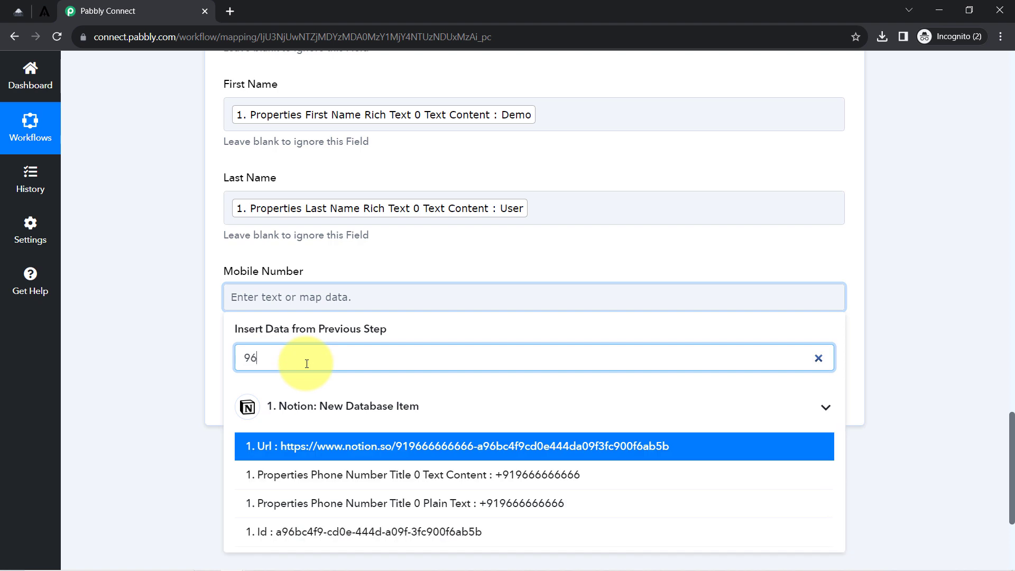
left_click(340, 475)
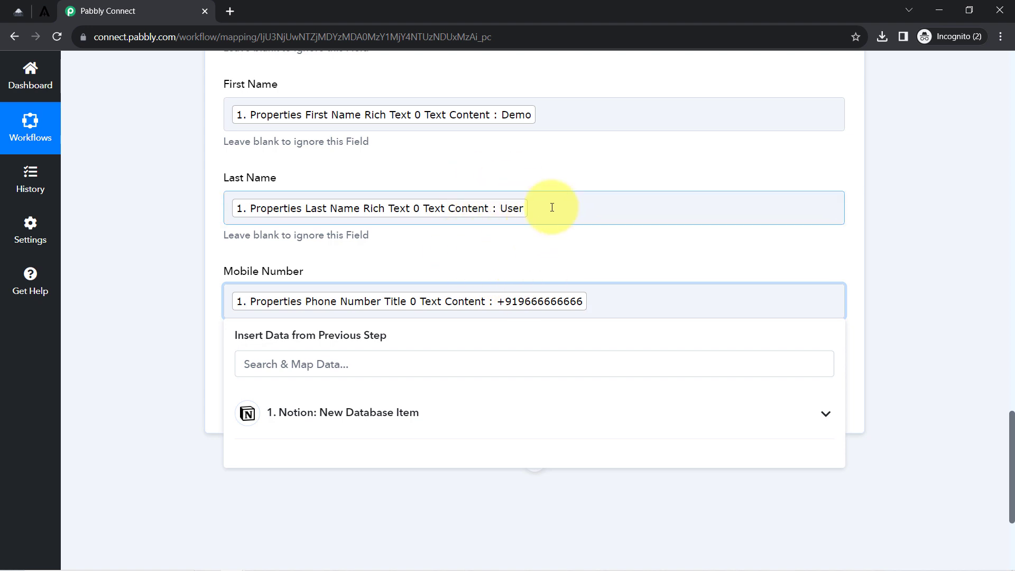
Delete the stray text after the User token in the Last Name field.
left_click(552, 207)
type("dv")
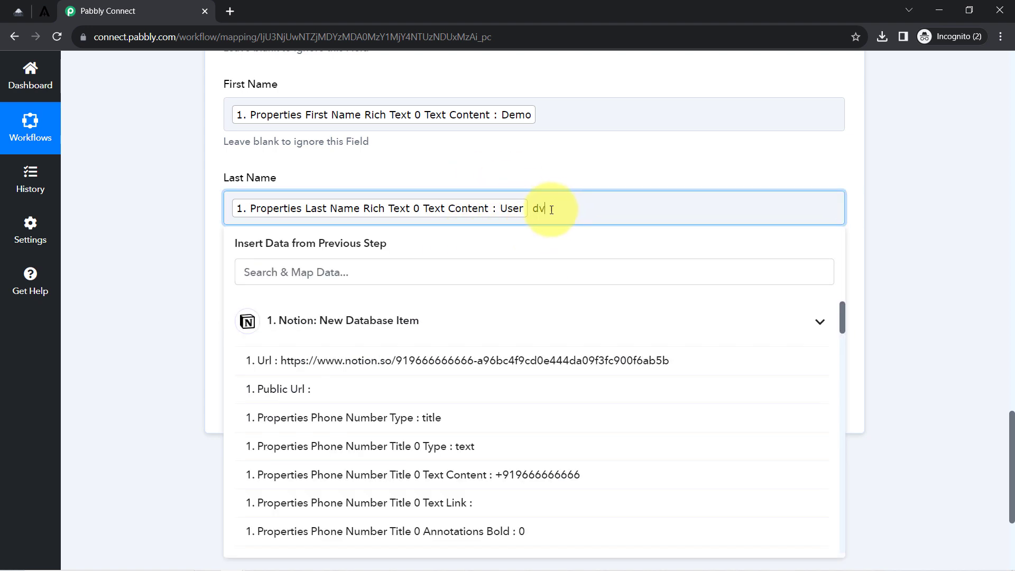
type("sdvcvasdcdv")
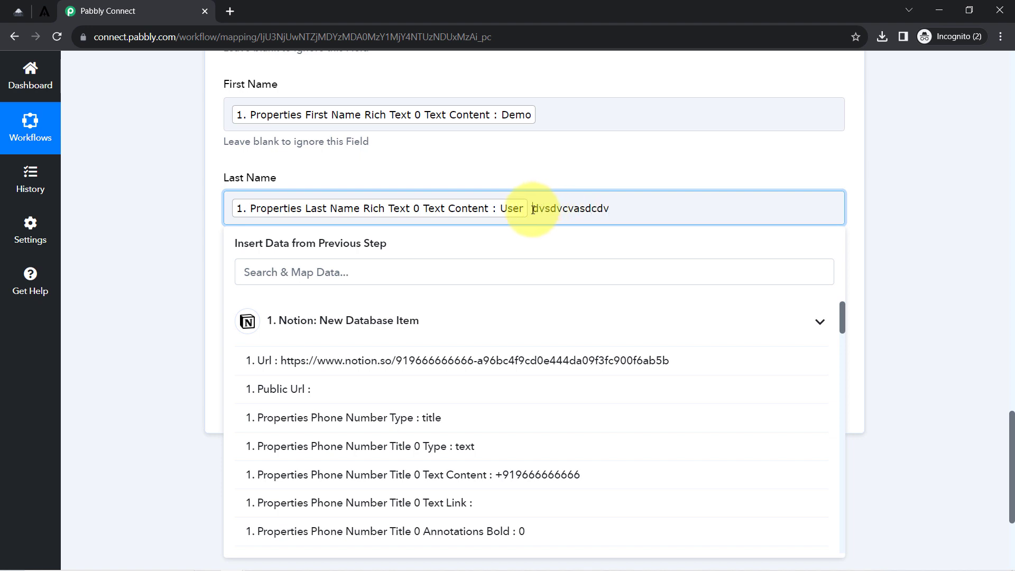
left_click_drag(533, 209, 585, 222)
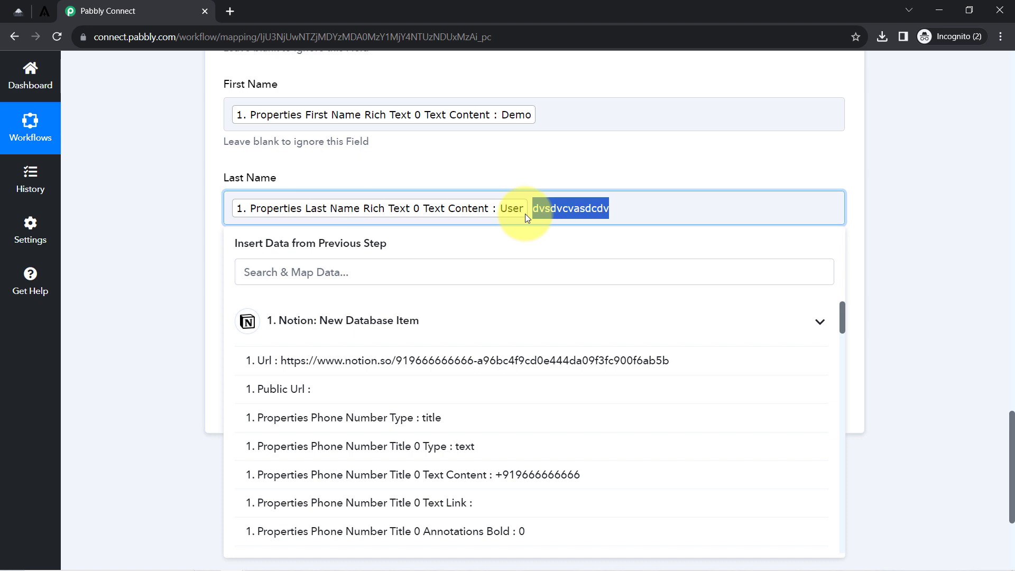
key("BackSpace")
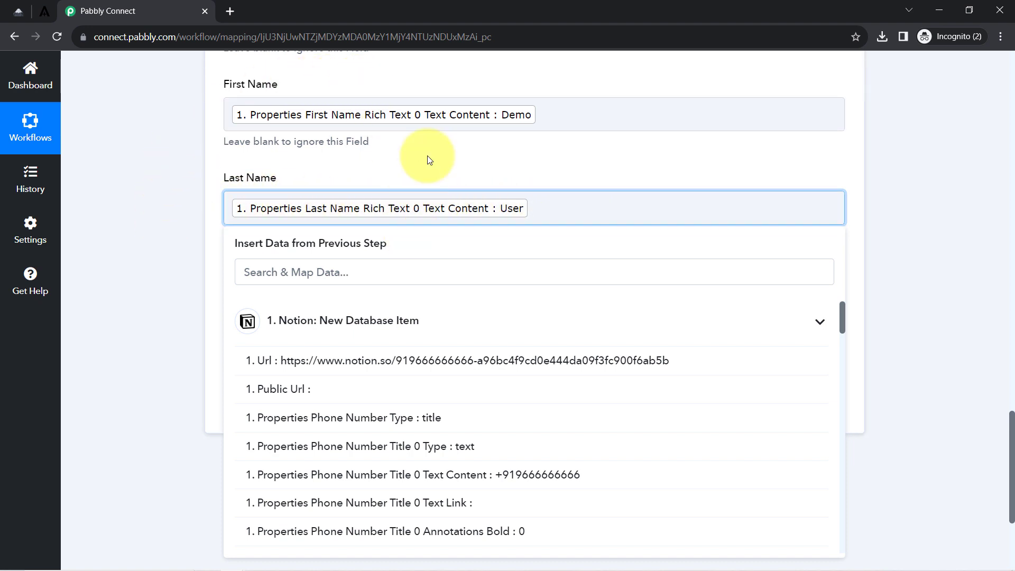
left_click(163, 246)
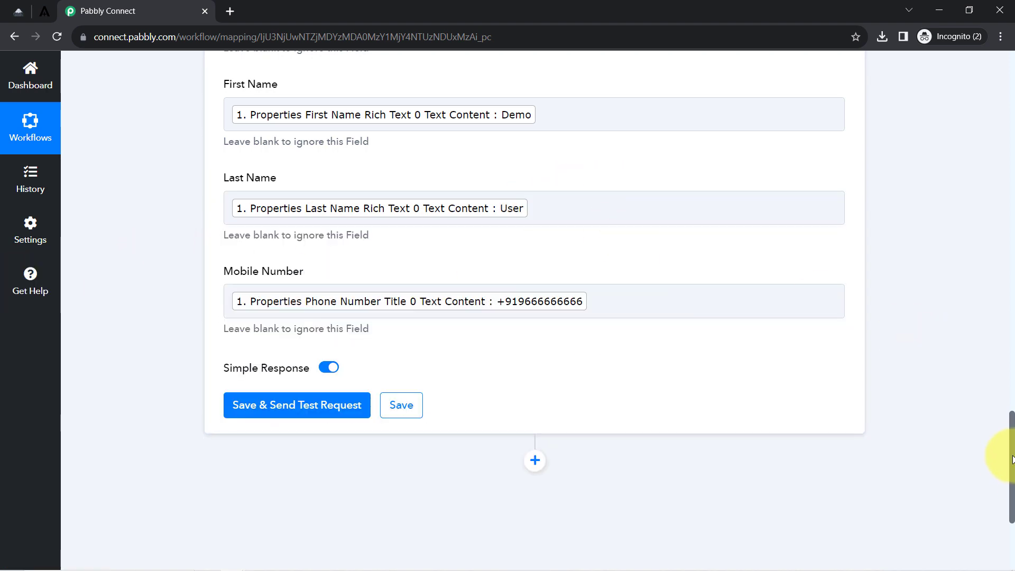
Review the Update Existing Subscriber Data and Double Optin options, then save and send a test request.
left_click_drag(1012, 455, 998, 367)
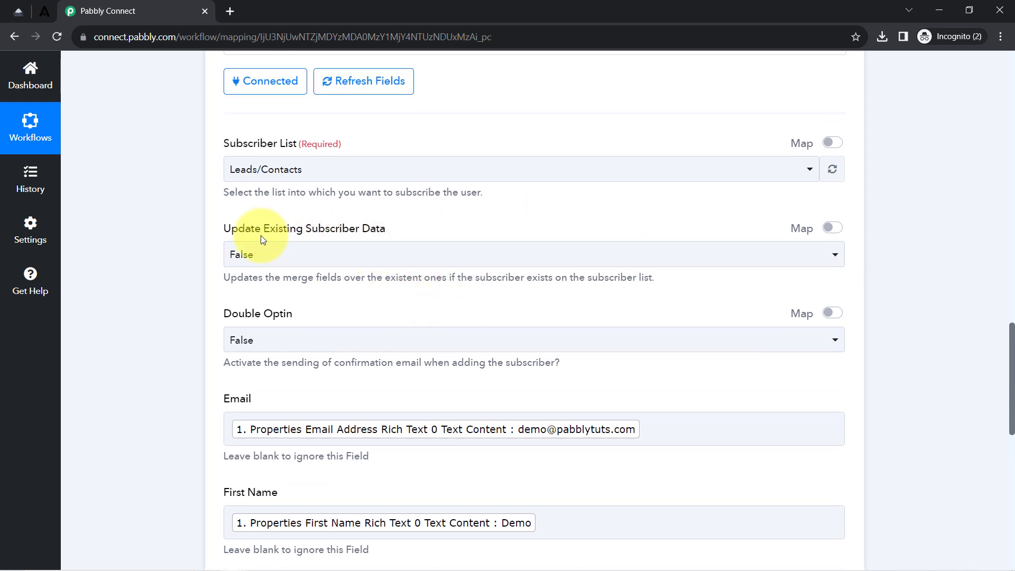
left_click_drag(242, 234, 348, 222)
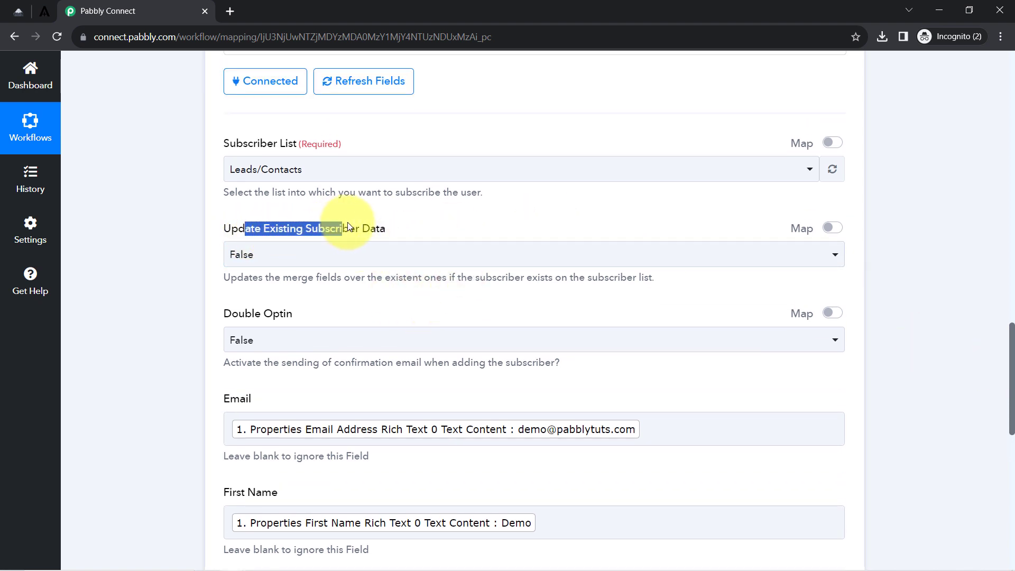
left_click(355, 231)
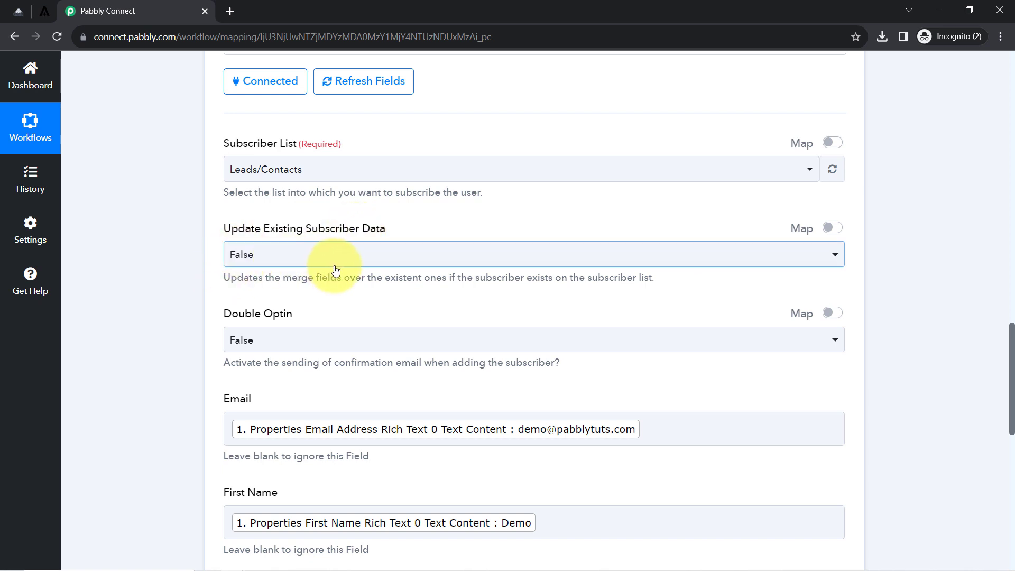
left_click_drag(232, 313, 295, 312)
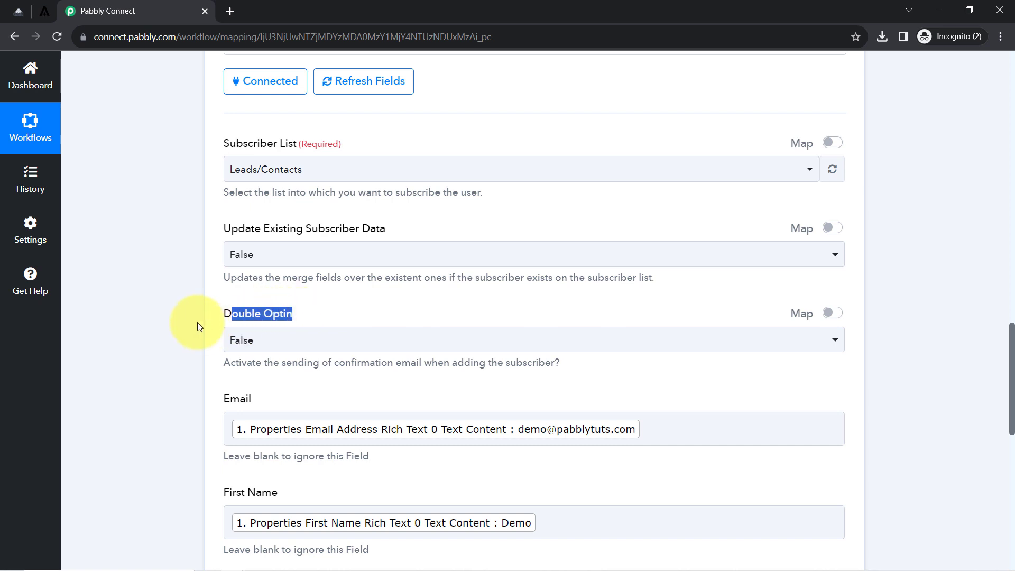
left_click(181, 299)
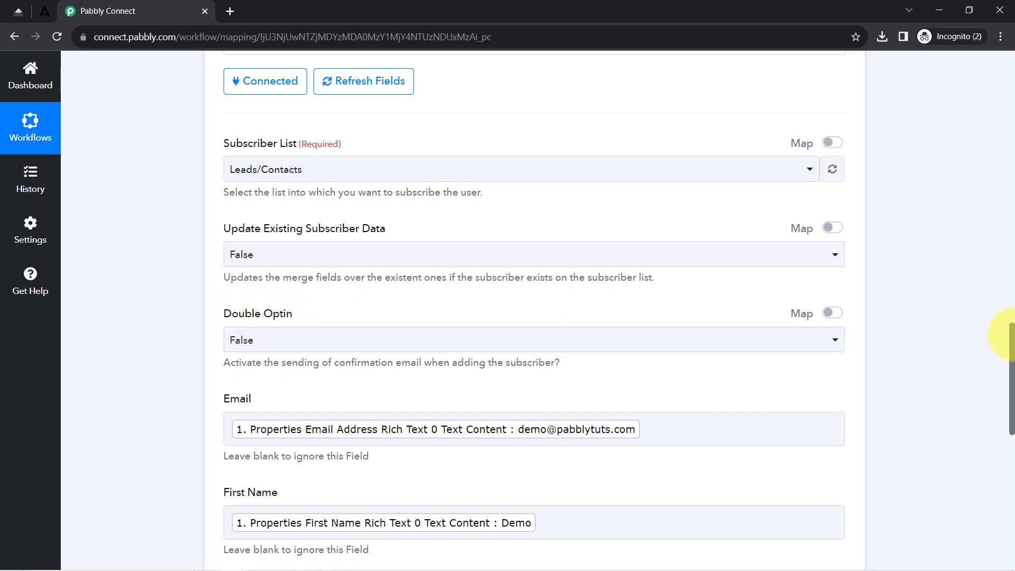
left_click_drag(1012, 338, 1010, 460)
left_click(282, 251)
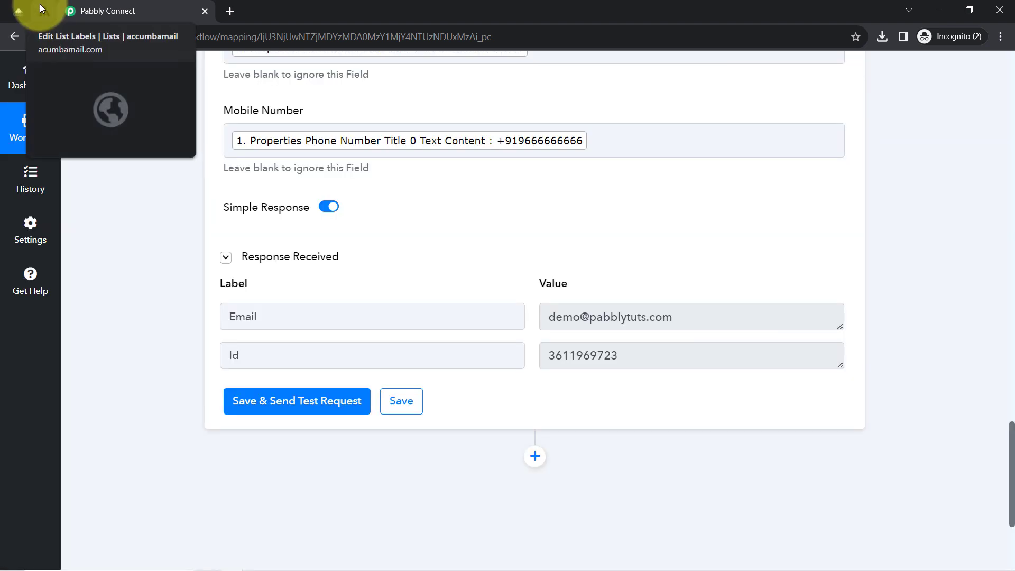
left_click(39, 10)
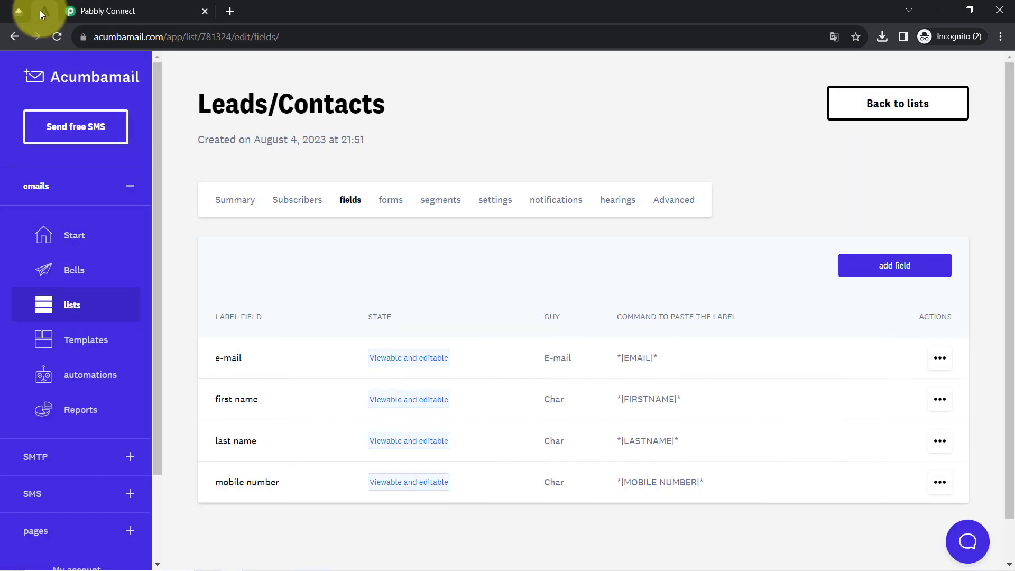
left_click_drag(226, 104, 357, 106)
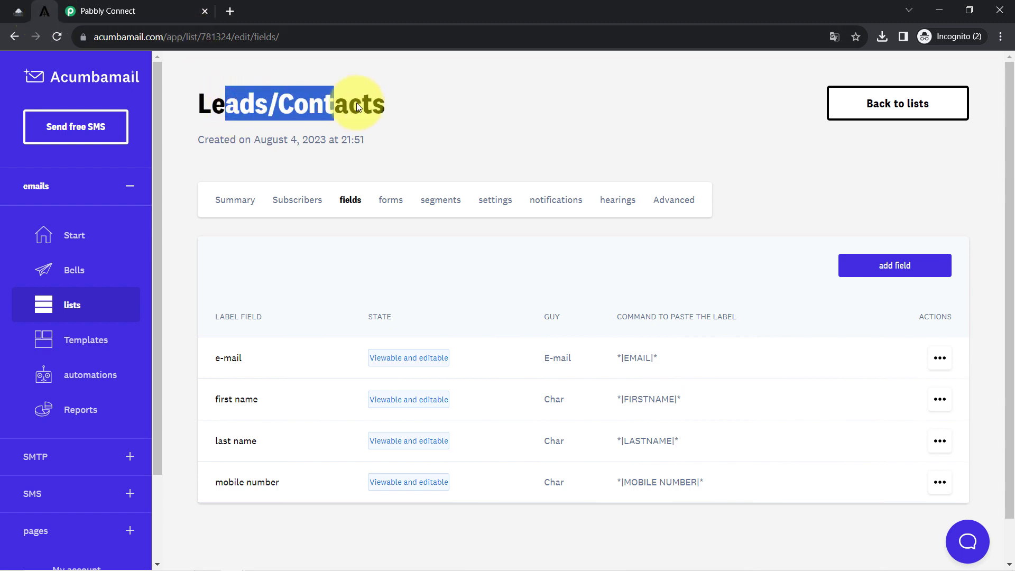
left_click(302, 196)
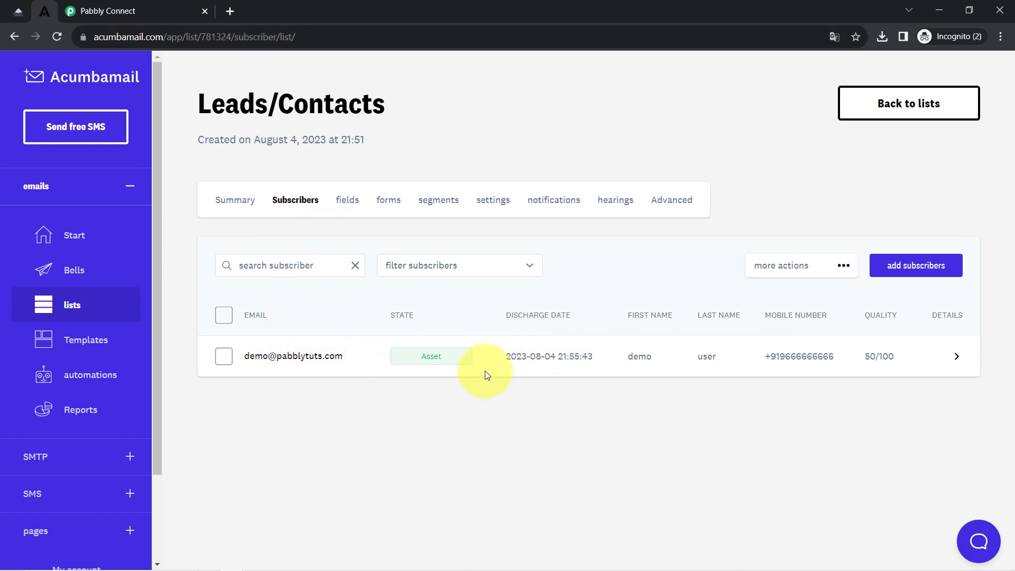
left_click(18, 10)
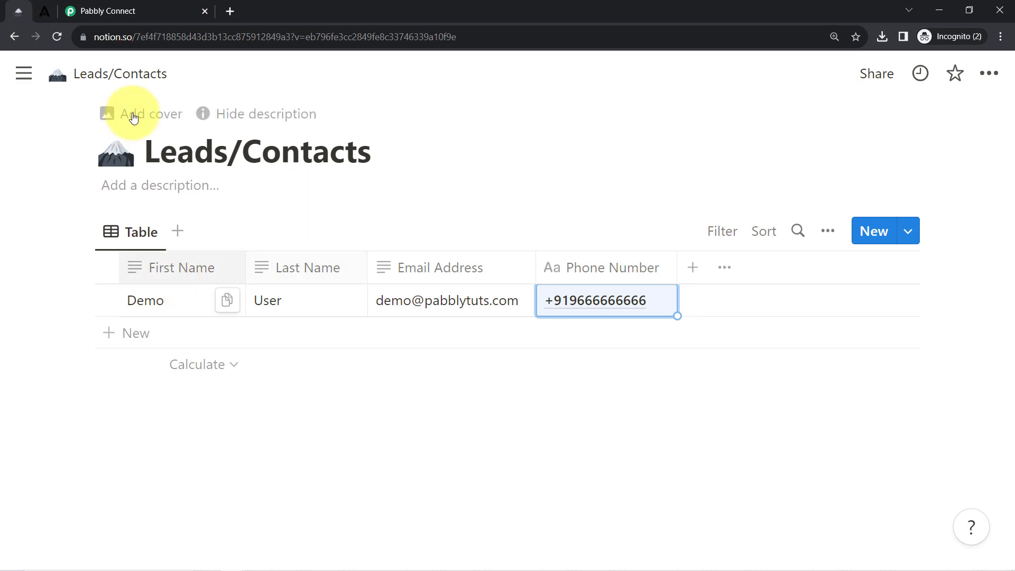
left_click(40, 20)
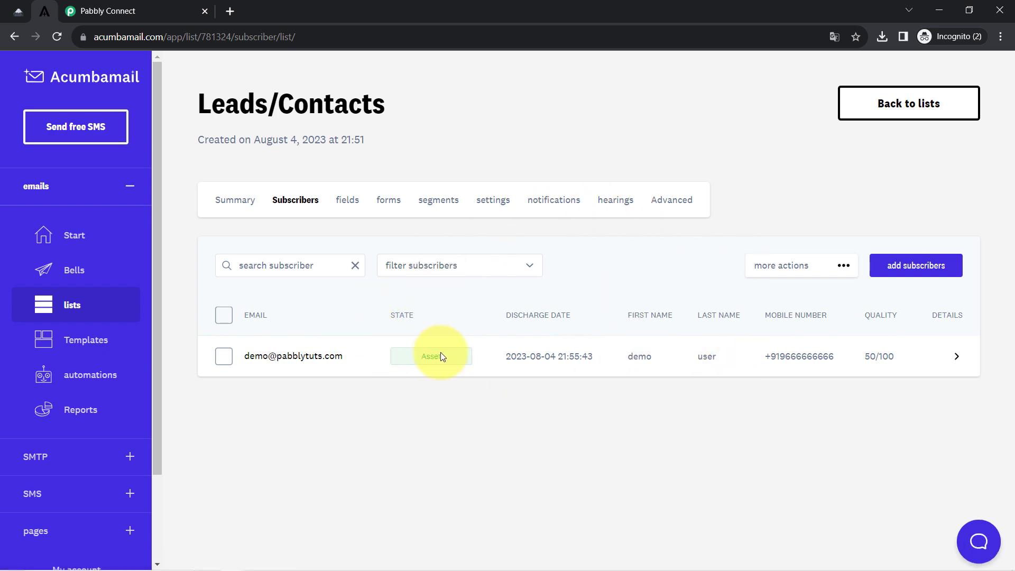
left_click(162, 6)
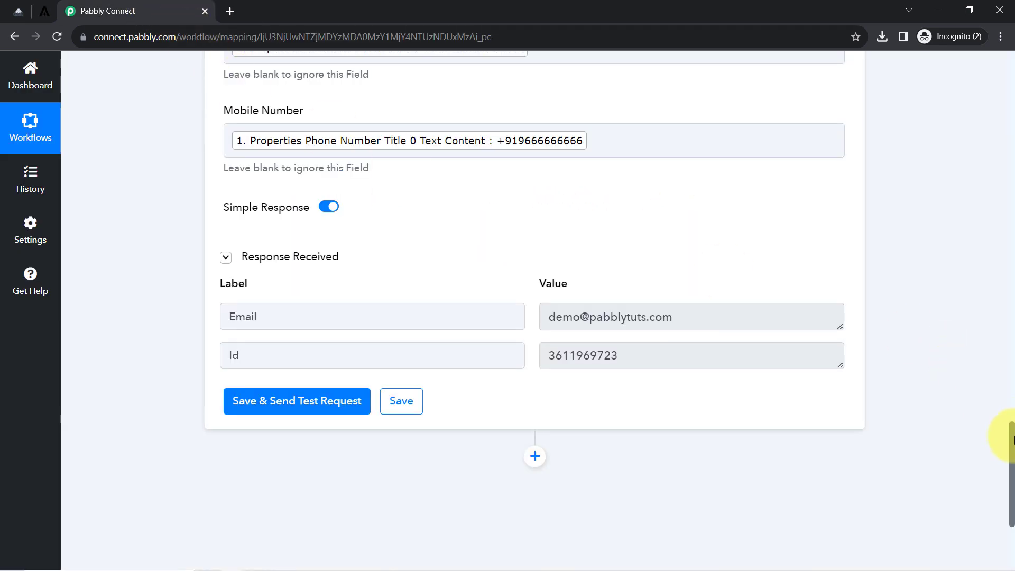
Collapse the Notion trigger and Acumbamail action steps.
left_click_drag(1012, 444, 998, 34)
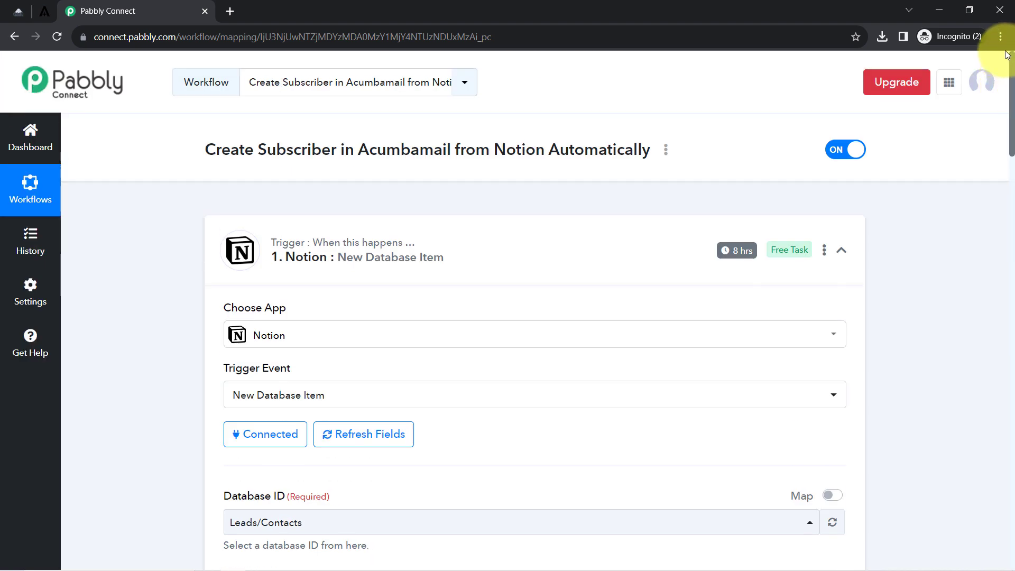
left_click(370, 256)
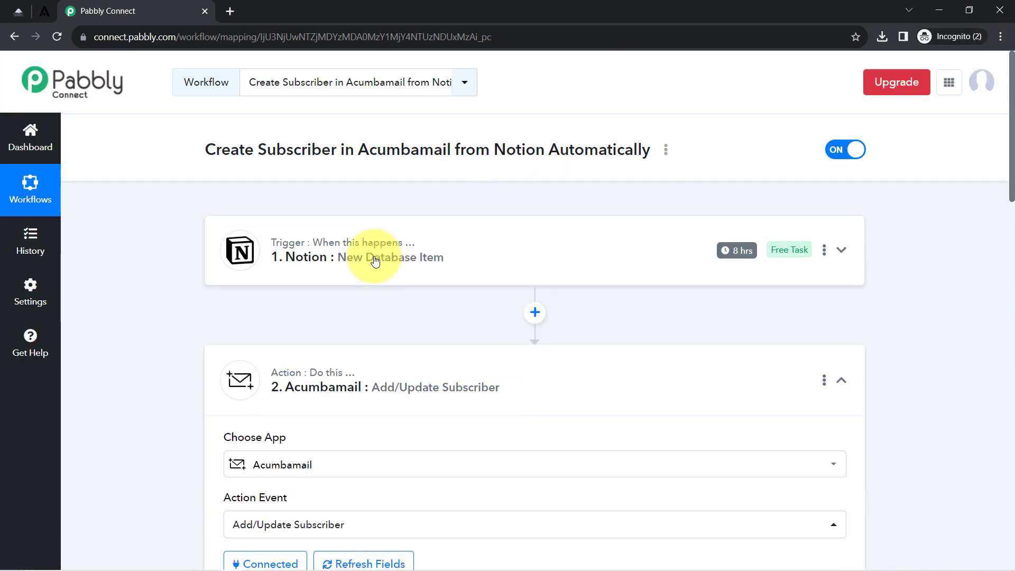
left_click(317, 368)
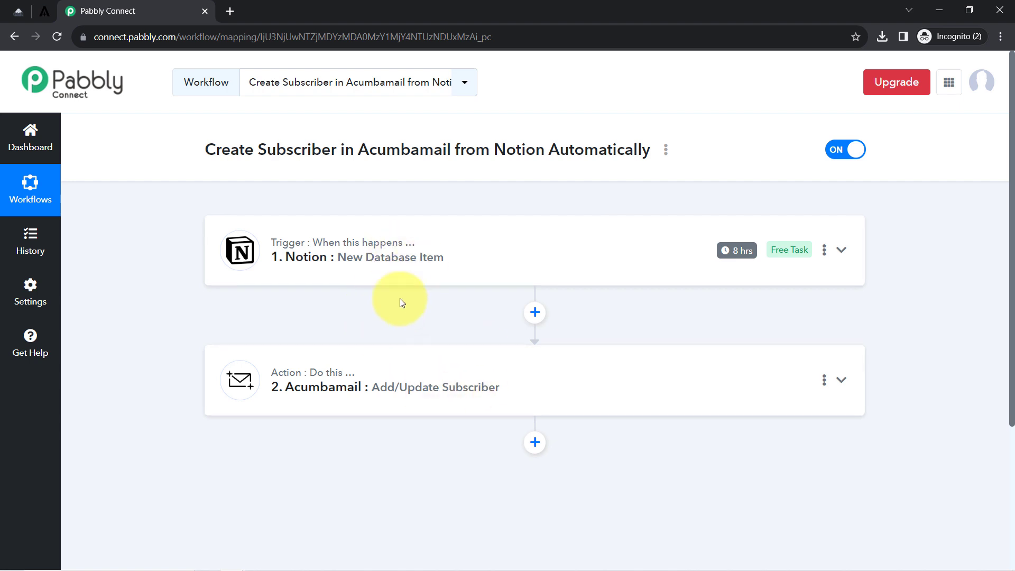
Copy the workflow's share link from the Share Workflow dialog, then close the dialog.
left_click(665, 153)
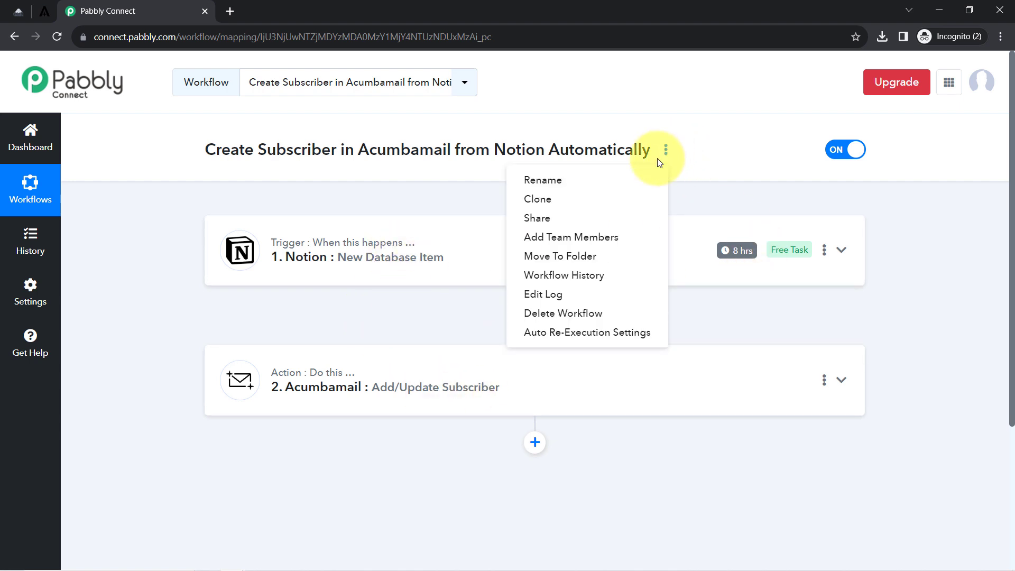
left_click(574, 218)
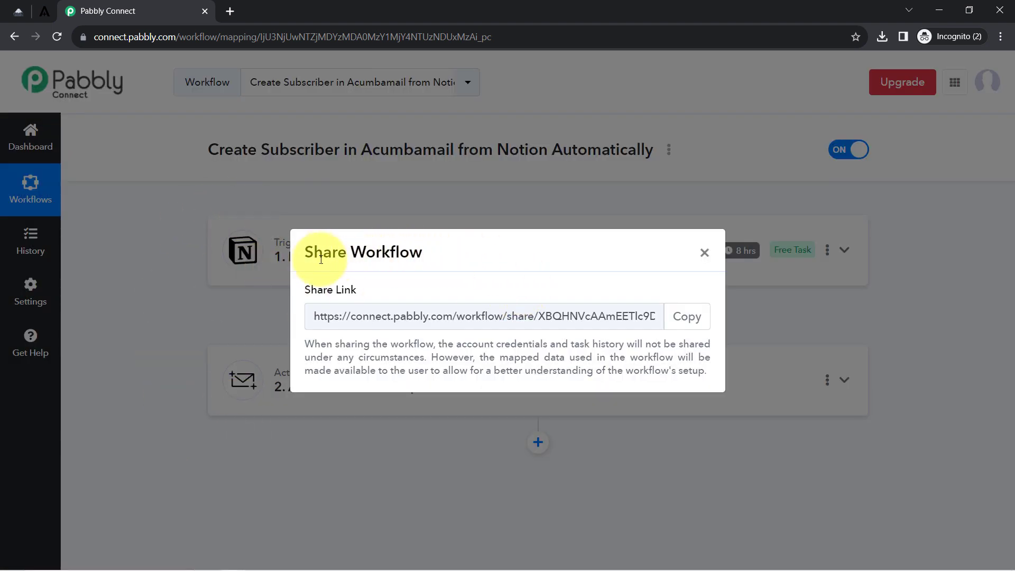
left_click_drag(323, 252, 429, 251)
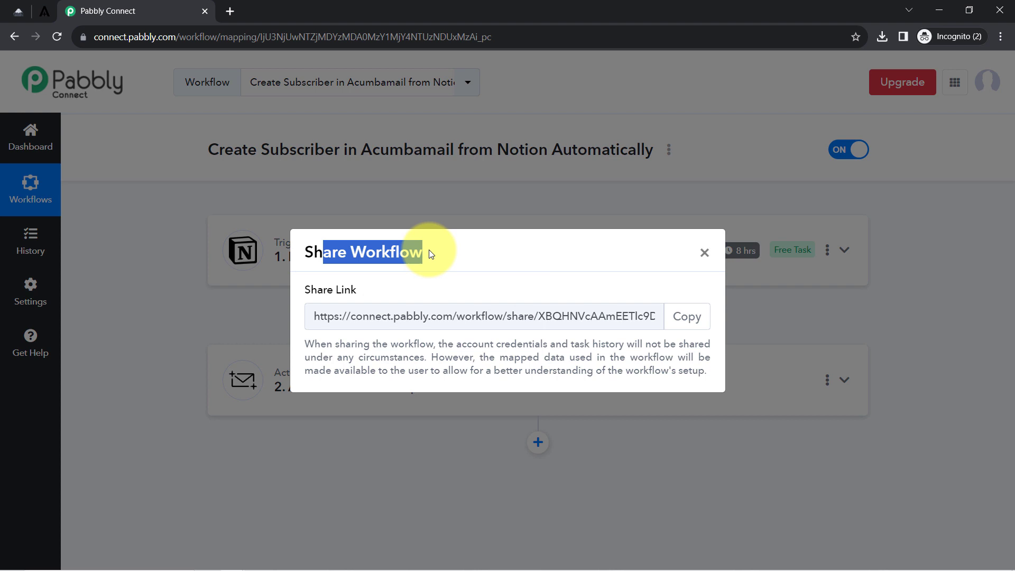
left_click(688, 320)
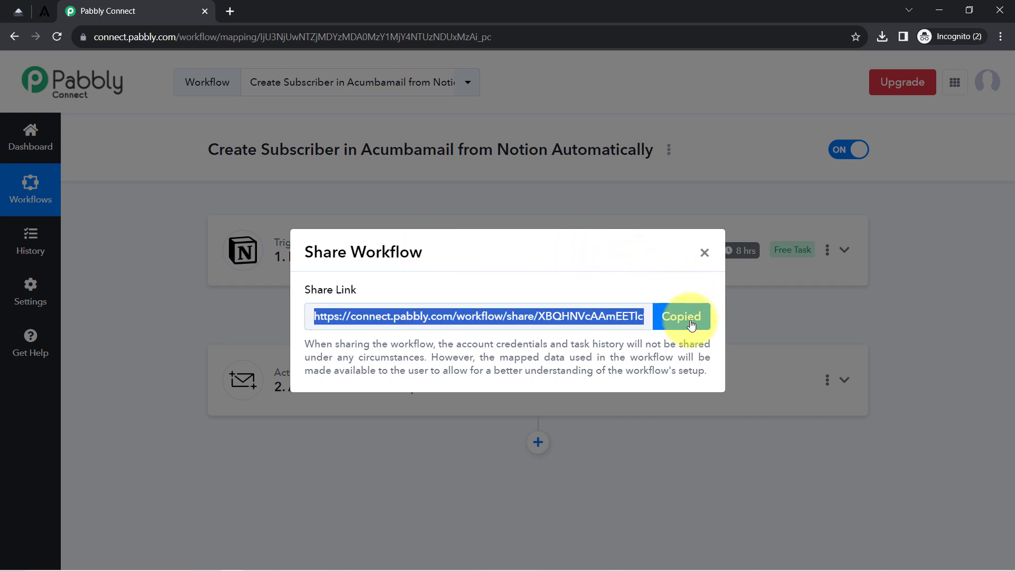
left_click(703, 253)
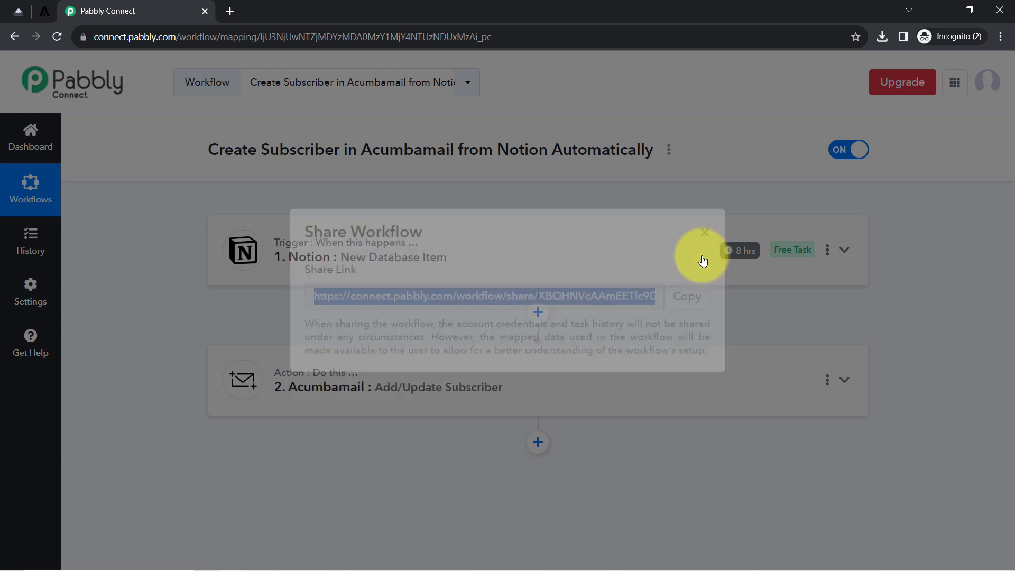